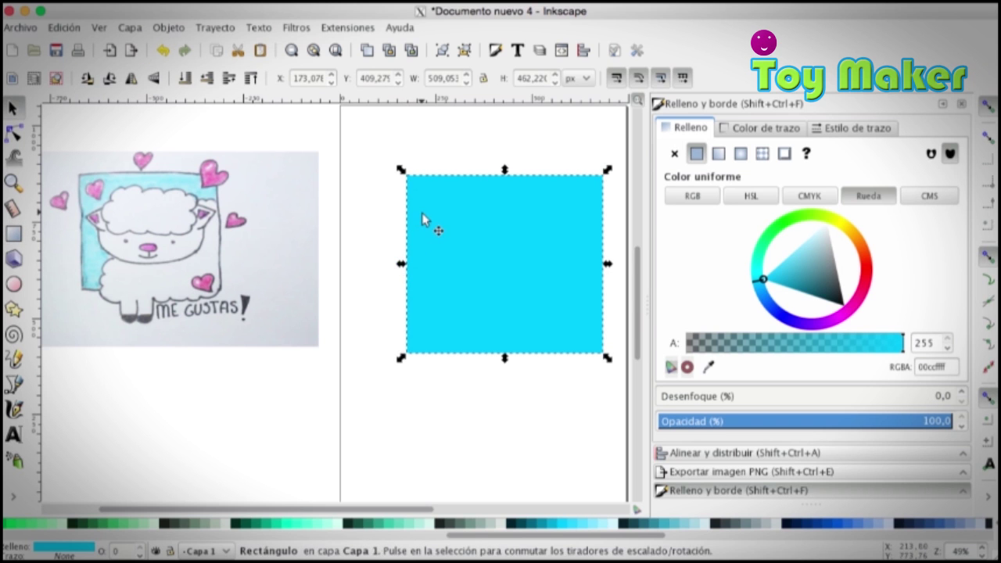
- Inset the front cyan rectangle to about 493 by 446 px, leaving an even margin inside the original
{"action": "key", "text": "ctrl+parenleft"}
{"action": "key", "text": "ctrl+parenleft"}
{"action": "key", "text": "ctrl+parenleft"}
{"action": "key", "text": "ctrl+parenleft"}
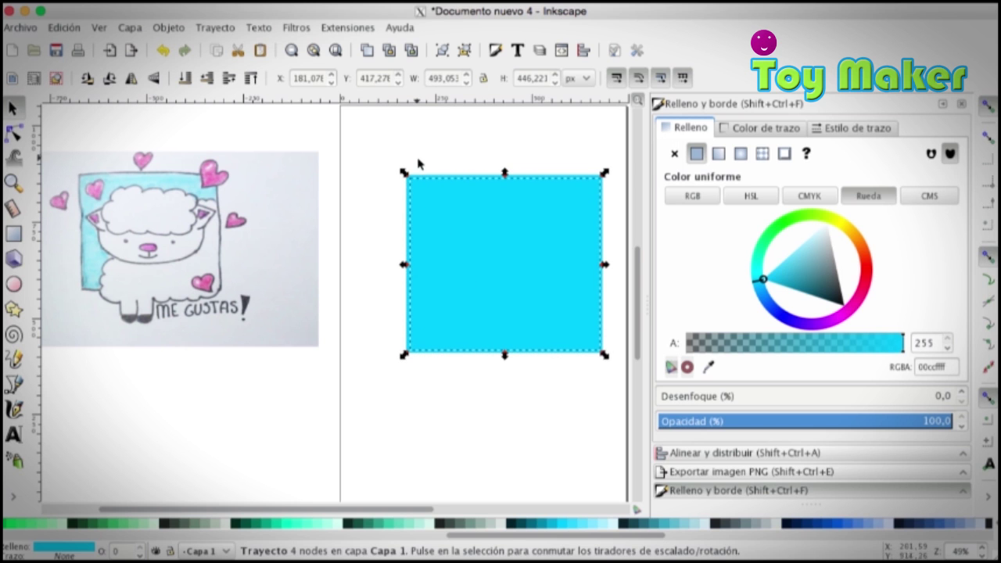
- Fill both the inset copy and the original rectangle black, shifting the copy down and to the right
{"action": "left_click_drag", "start_coordinate": [463, 534], "coordinate": [22, 534]}
{"action": "left_click", "coordinate": [14, 523]}
{"action": "left_click", "coordinate": [282, 431]}
{"action": "left_click_drag", "start_coordinate": [425, 297], "coordinate": [445, 261]}
{"action": "left_click", "coordinate": [418, 245]}
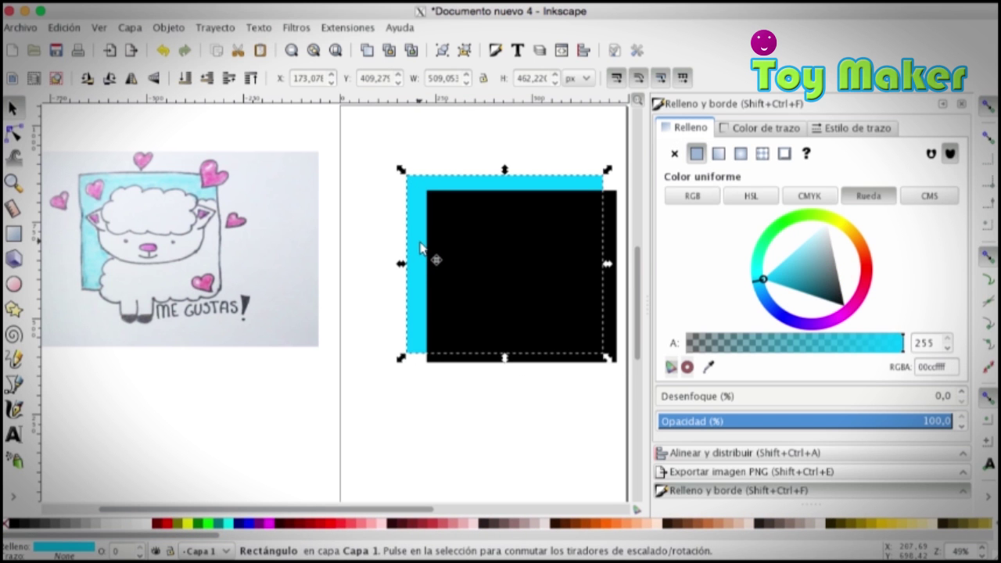
{"action": "left_click", "coordinate": [14, 523]}
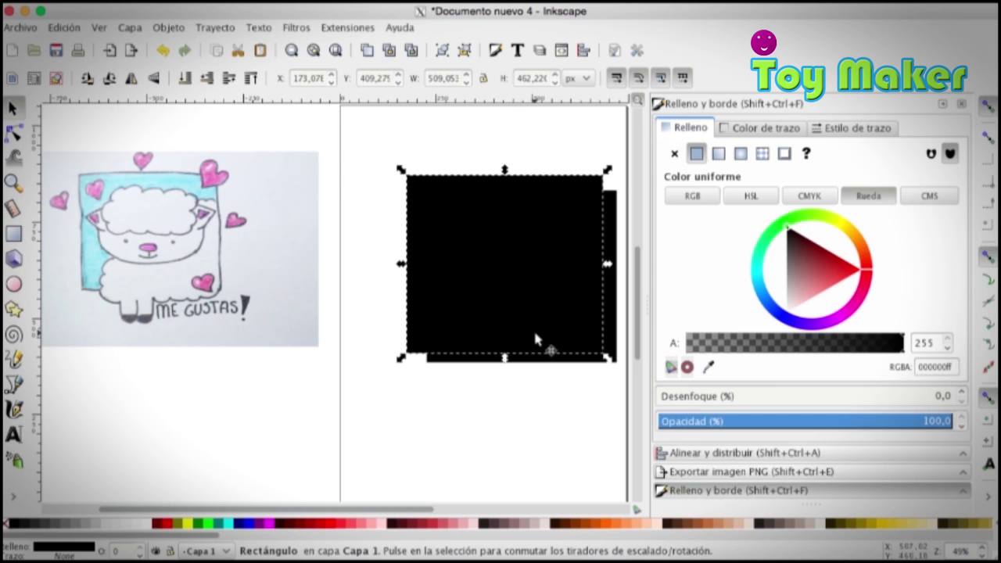
- Fill the front rectangle pale blue and move it back over the black rectangle
{"action": "left_click", "coordinate": [582, 358]}
{"action": "left_click_drag", "start_coordinate": [209, 537], "coordinate": [656, 525]}
{"action": "left_click", "coordinate": [601, 525]}
{"action": "left_click_drag", "start_coordinate": [564, 315], "coordinate": [548, 305]}
- Center the pale blue and black rectangles on each other horizontally and vertically
{"action": "left_click_drag", "start_coordinate": [362, 154], "coordinate": [523, 272]}
{"action": "left_click_drag", "start_coordinate": [413, 180], "coordinate": [618, 409]}
{"action": "left_click", "coordinate": [583, 48]}
{"action": "left_click", "coordinate": [868, 192]}
{"action": "left_click", "coordinate": [870, 219]}
- Try a deeper inset on the pale blue rectangle and outset it by the same amount
{"action": "left_click", "coordinate": [392, 179]}
{"action": "left_click", "coordinate": [451, 267]}
{"action": "key", "text": "ctrl+parenleft"}
{"action": "key", "text": "ctrl+parenleft"}
{"action": "key", "text": "ctrl+parenleft"}
{"action": "key", "text": "ctrl+parenright"}
{"action": "key", "text": "ctrl+parenright"}
{"action": "key", "text": "ctrl+parenright"}
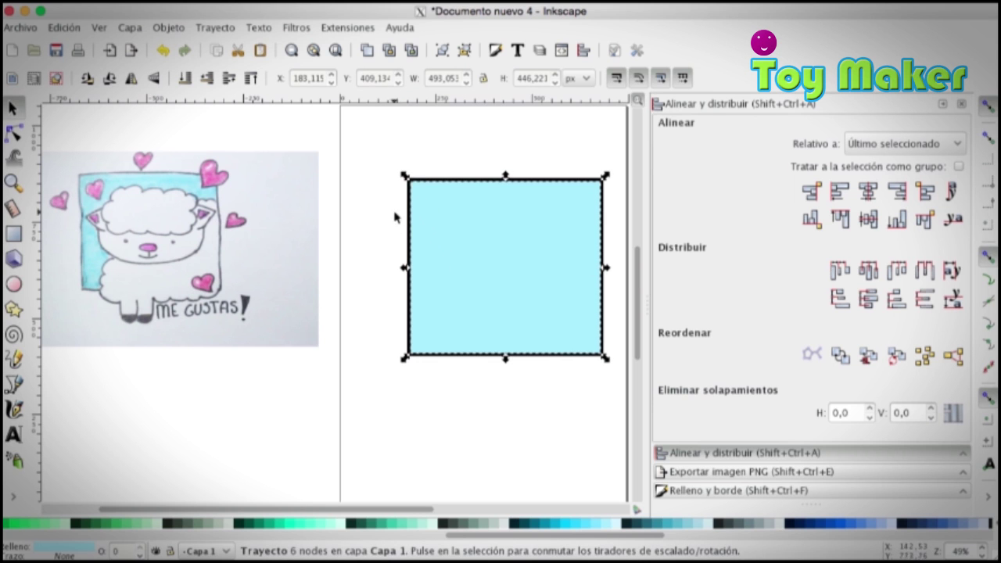
{"action": "left_click", "coordinate": [363, 186]}
{"action": "left_click", "coordinate": [13, 183]}
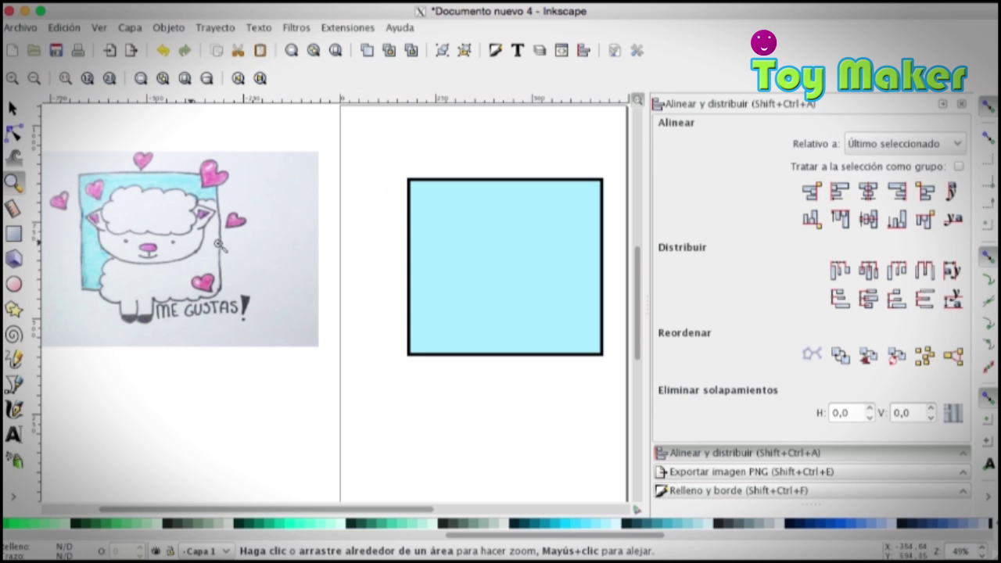
{"action": "left_click", "coordinate": [20, 115]}
{"action": "left_click_drag", "start_coordinate": [373, 163], "coordinate": [628, 407]}
{"action": "left_click", "coordinate": [514, 436]}
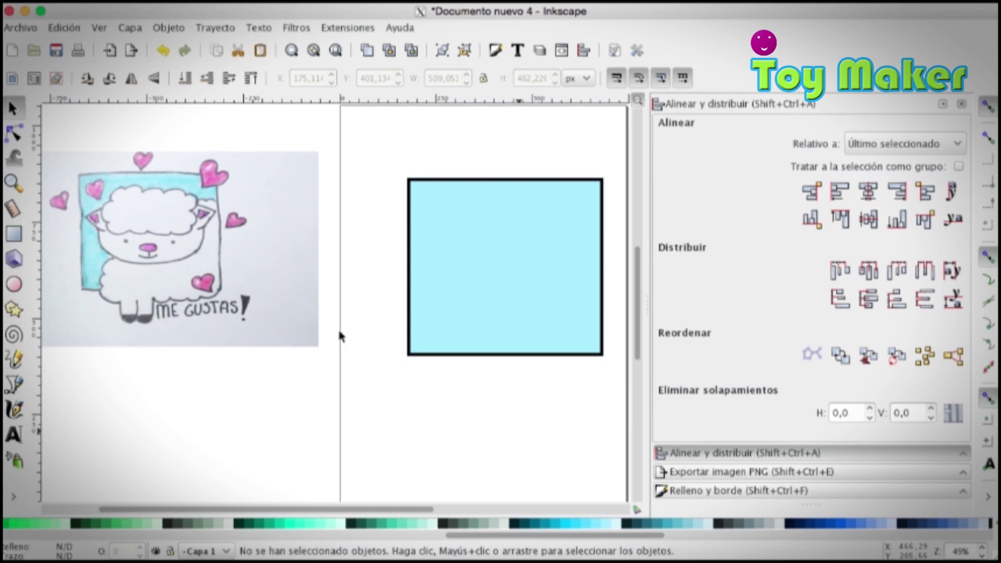
- Draw a circle about 73 px in diameter between the reference image and the framed blue rectangle
{"action": "left_click", "coordinate": [12, 284]}
{"action": "left_click_drag", "start_coordinate": [358, 201], "coordinate": [387, 227]}
{"action": "key", "text": "s"}
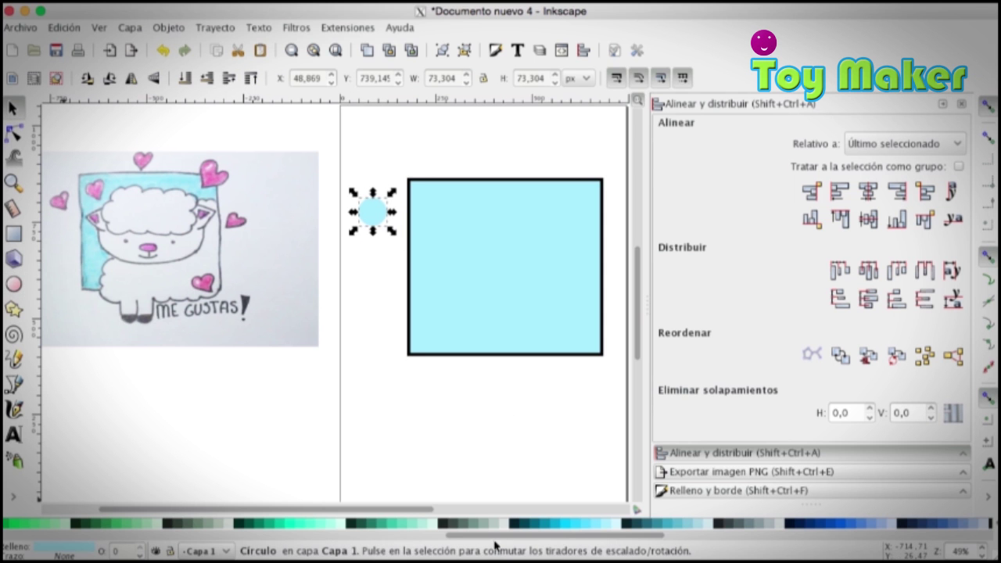
- Fill the circle white and move it into the upper-left corner of the pale blue rectangle
{"action": "left_click_drag", "start_coordinate": [469, 537], "coordinate": [31, 515]}
{"action": "left_click", "coordinate": [148, 524]}
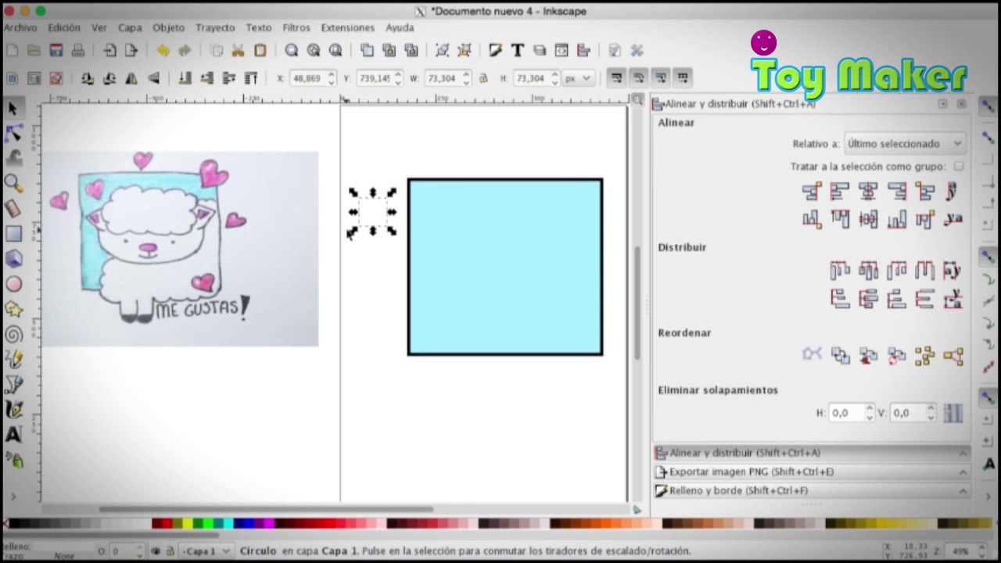
{"action": "left_click_drag", "start_coordinate": [368, 215], "coordinate": [442, 212]}
{"action": "key", "text": "ctrl+f"}
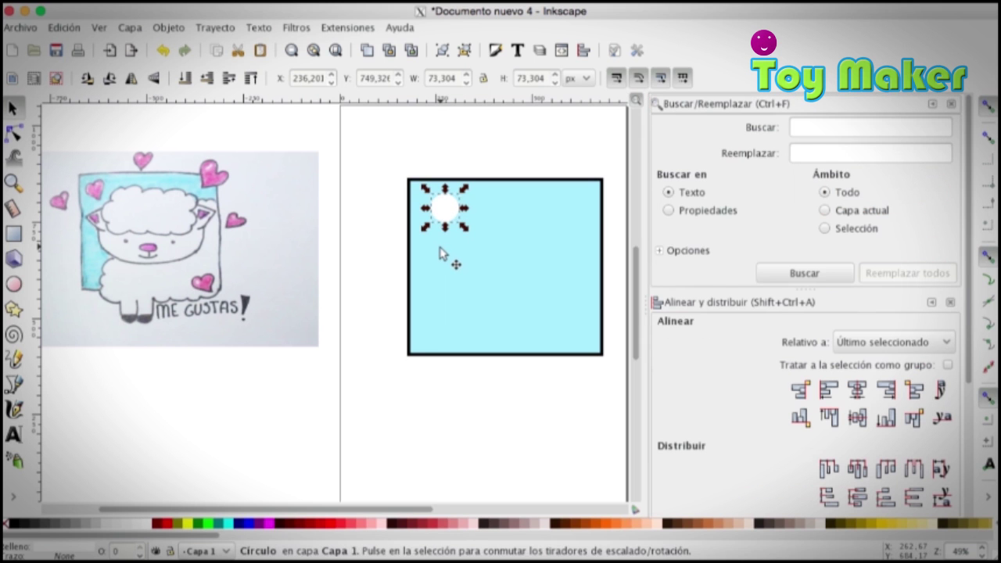
{"action": "key", "text": "Escape"}
{"action": "left_click", "coordinate": [443, 210]}
{"action": "left_click", "coordinate": [951, 106]}
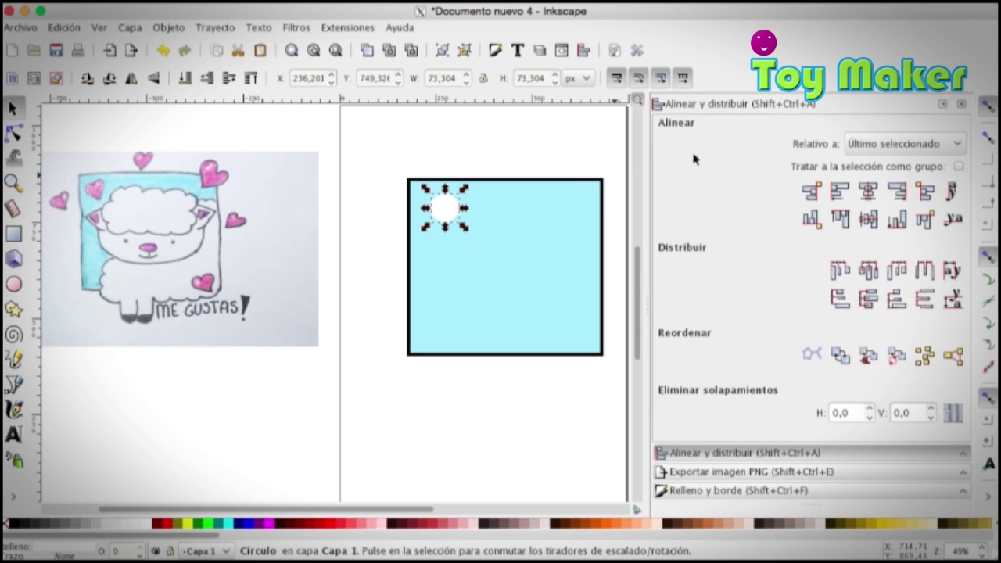
- Duplicate the white circle repeatedly and arrange the overlapping copies into a wide cloud shape for the sheep's head wool
{"action": "key", "text": "ctrl+d"}
{"action": "key", "text": "ctrl+d"}
{"action": "left_click_drag", "start_coordinate": [450, 210], "coordinate": [502, 219]}
{"action": "key", "text": "ctrl+d"}
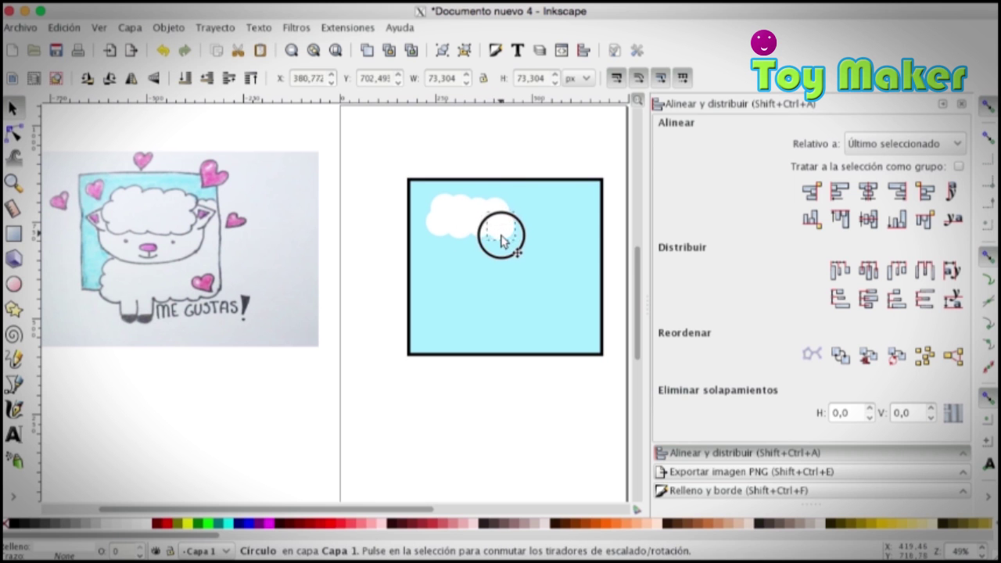
{"action": "mouse_move", "coordinate": [501, 233]}
{"action": "left_mouse_down"}
{"action": "mouse_move", "coordinate": [438, 214]}
{"action": "mouse_move", "coordinate": [520, 223]}
{"action": "mouse_move", "coordinate": [478, 202]}
{"action": "mouse_move", "coordinate": [497, 195]}
{"action": "mouse_move", "coordinate": [514, 219]}
{"action": "left_mouse_up"}
{"action": "key", "text": "ctrl+d"}
{"action": "left_click", "coordinate": [372, 204]}
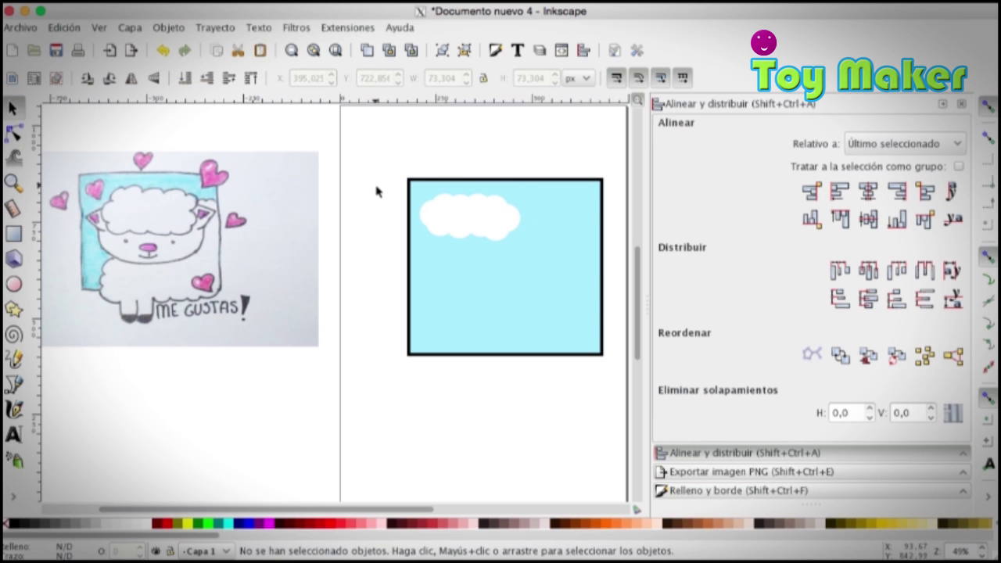
- Reposition individual white circles to fill out the cloud's lower edge and left end
{"action": "left_click_drag", "start_coordinate": [439, 238], "coordinate": [474, 234]}
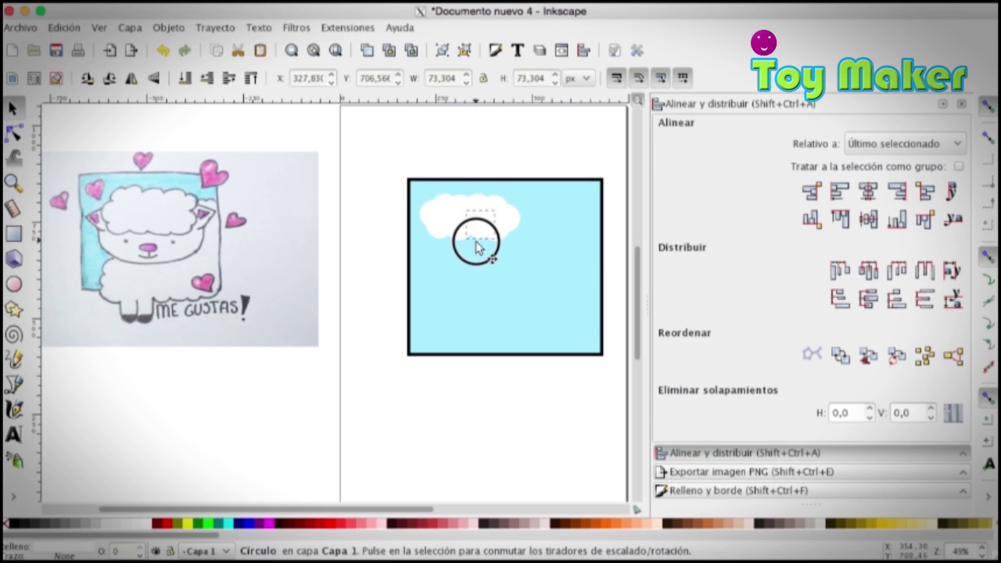
{"action": "left_click", "coordinate": [423, 220]}
{"action": "left_click", "coordinate": [423, 220], "text": "ctrl"}
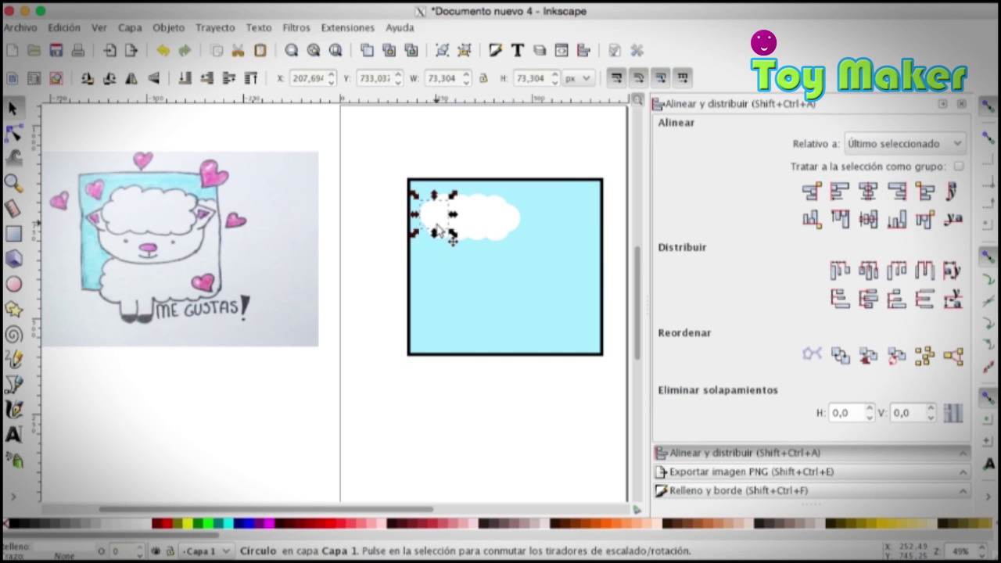
{"action": "left_click_drag", "start_coordinate": [452, 233], "coordinate": [423, 220]}
- Select all the white circles and combine them into one cloud path with Union
{"action": "left_click", "coordinate": [384, 197]}
{"action": "left_click_drag", "start_coordinate": [380, 186], "coordinate": [570, 270]}
{"action": "left_click", "coordinate": [215, 28]}
{"action": "left_click", "coordinate": [225, 118]}
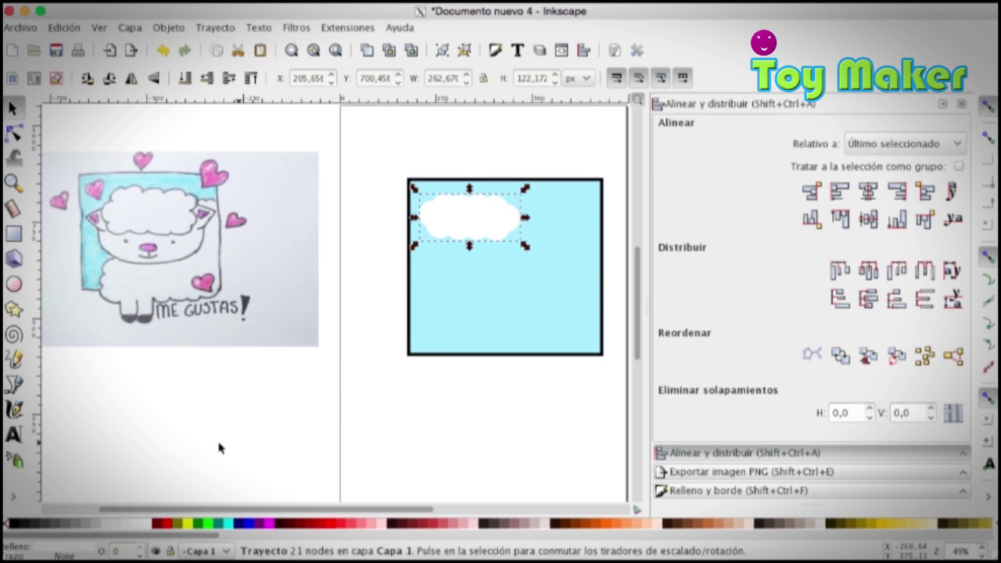
- Fill the cloud black and overlay a slightly inset white copy so that a thin black outline shows
{"action": "left_click", "coordinate": [17, 523]}
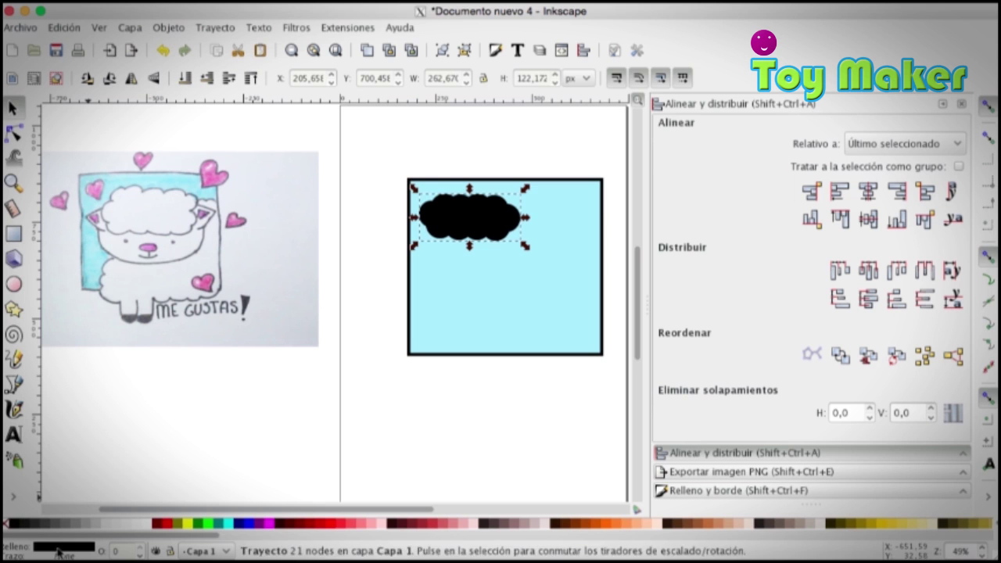
{"action": "left_click", "coordinate": [150, 523]}
{"action": "key", "text": "ctrl+)"}
{"action": "key", "text": "ctrl+("}
{"action": "key", "text": "ctrl+("}
{"action": "key", "text": "ctrl+("}
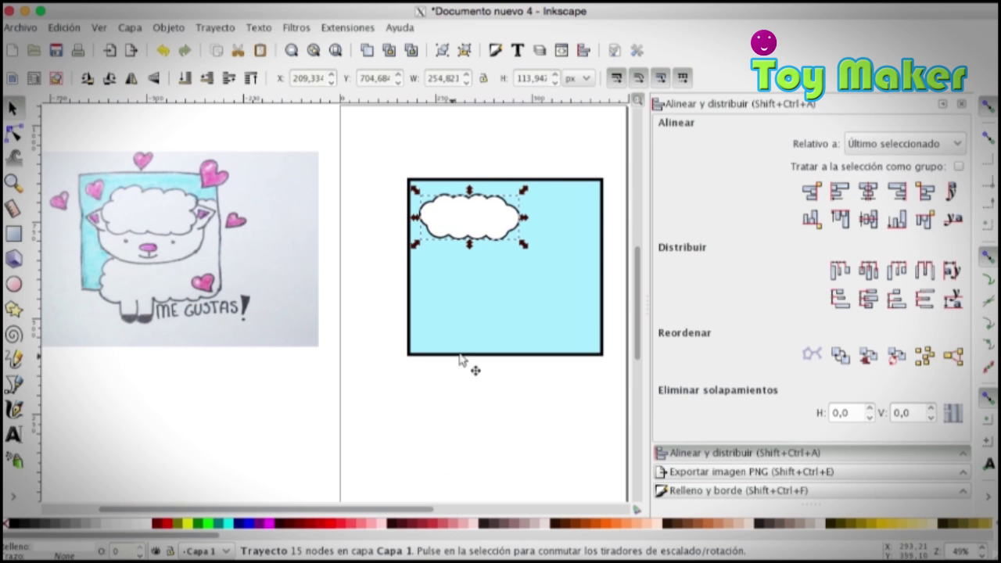
- Shift both cloud shapes together slightly down and right, scaling them to about 263 by 122 px
{"action": "left_click_drag", "start_coordinate": [384, 167], "coordinate": [575, 278]}
{"action": "left_click_drag", "start_coordinate": [452, 216], "coordinate": [458, 224]}
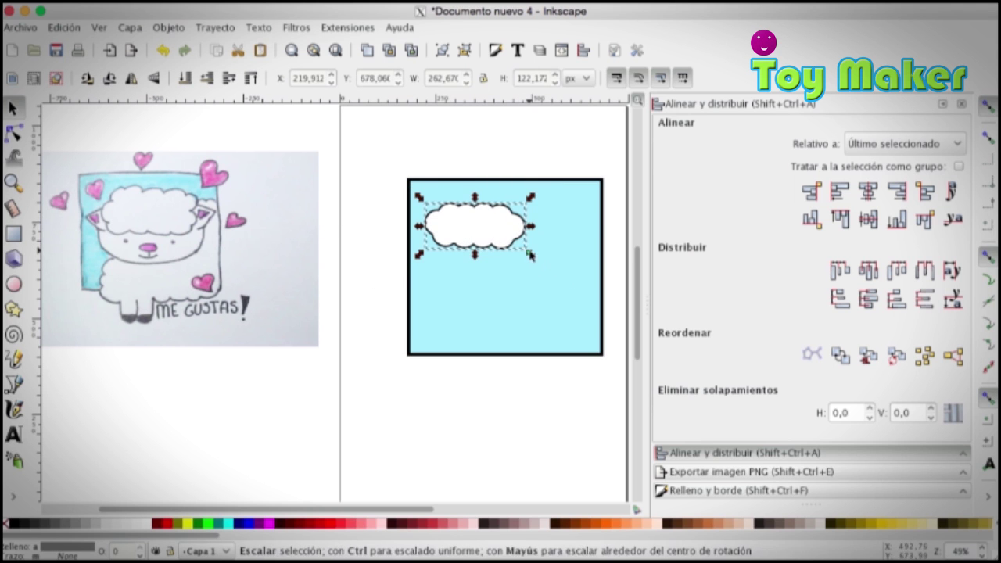
{"action": "left_click", "coordinate": [520, 244]}
{"action": "left_click_drag", "start_coordinate": [529, 251], "coordinate": [531, 255]}
{"action": "left_click", "coordinate": [326, 263]}
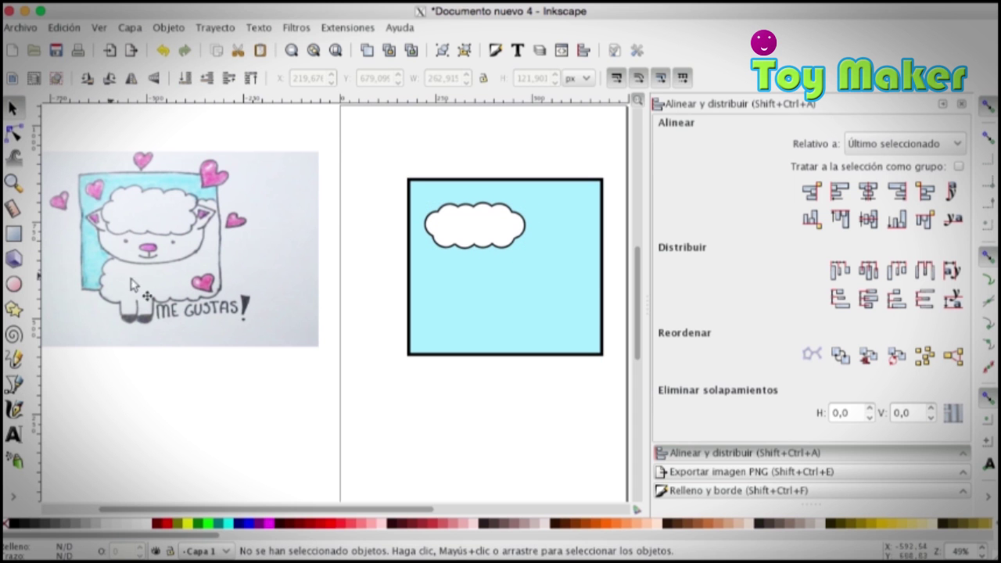
{"action": "left_click", "coordinate": [13, 284]}
{"action": "left_click_drag", "start_coordinate": [306, 131], "coordinate": [436, 220]}
{"action": "key", "text": "Delete"}
- Draw a black rectangle with strongly rounded corners overlapping the blue background's upper-left corner
{"action": "left_click", "coordinate": [14, 234]}
{"action": "left_click_drag", "start_coordinate": [323, 125], "coordinate": [435, 205]}
{"action": "left_click", "coordinate": [12, 522]}
{"action": "key", "text": "n"}
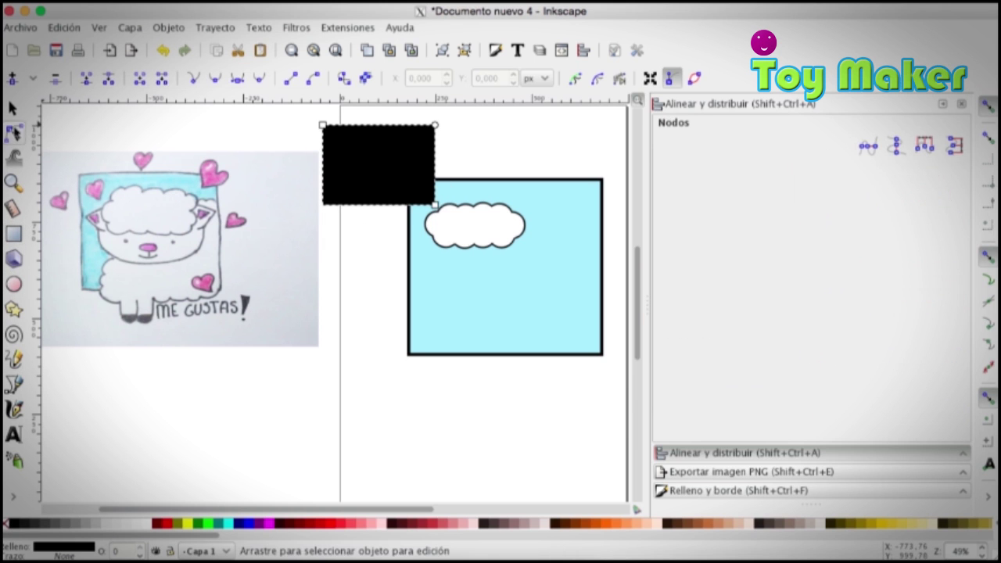
{"action": "left_click_drag", "start_coordinate": [434, 127], "coordinate": [435, 156]}
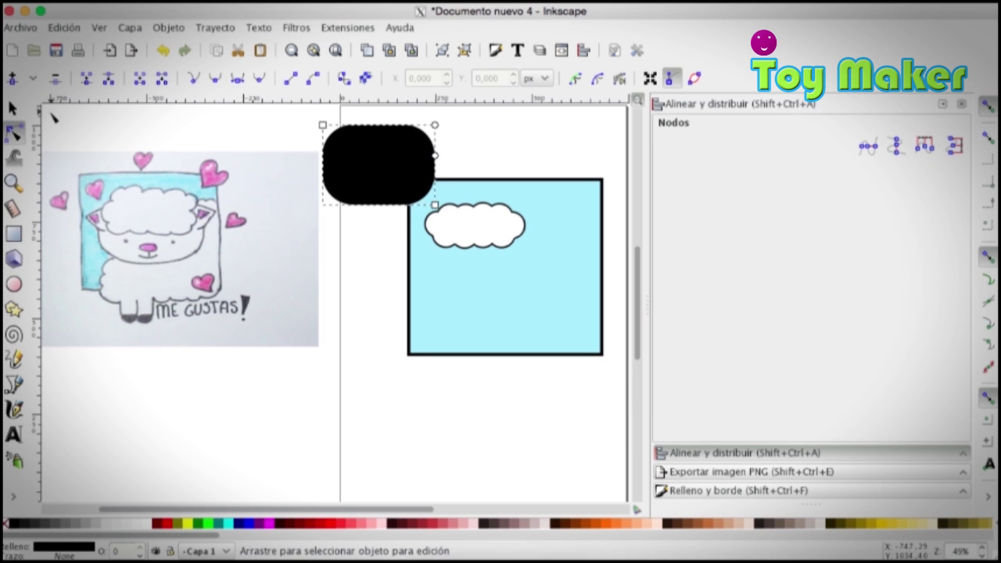
- Move the black rounded rectangle over the cloud and shrink it to form the sheep's face
{"action": "left_click", "coordinate": [13, 107]}
{"action": "left_click_drag", "start_coordinate": [365, 172], "coordinate": [484, 269]}
{"action": "left_click_drag", "start_coordinate": [543, 302], "coordinate": [520, 282]}
- Select both cloud shapes and raise them to the top, above the black face shape
{"action": "left_click", "coordinate": [370, 180]}
{"action": "left_click_drag", "start_coordinate": [370, 180], "coordinate": [583, 270]}
{"action": "left_click", "coordinate": [378, 172]}
{"action": "left_click_drag", "start_coordinate": [385, 166], "coordinate": [571, 273]}
{"action": "left_click", "coordinate": [249, 78]}
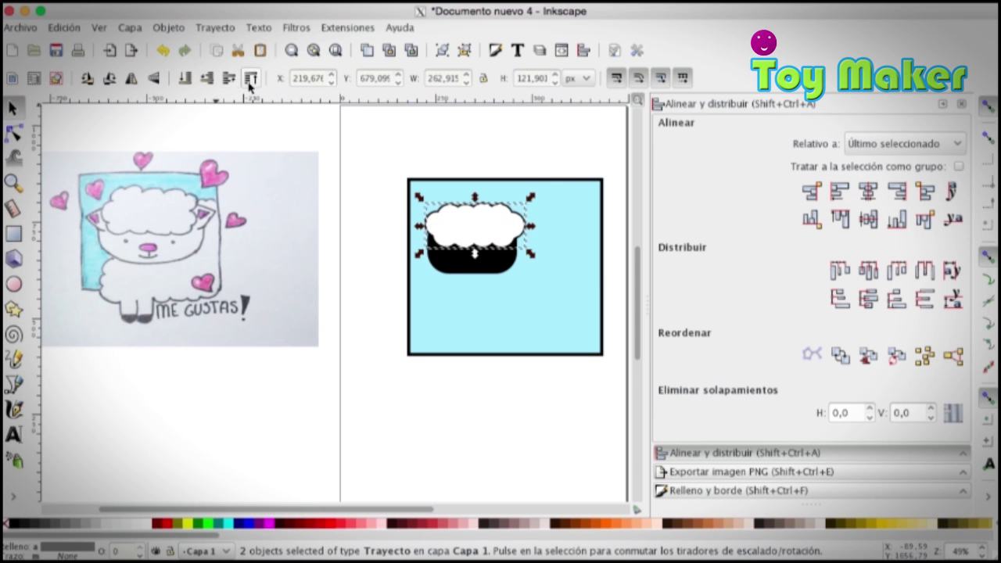
- Narrow the black face shape to about 216 px wide and center it beneath the cloud
{"action": "left_click", "coordinate": [378, 167]}
{"action": "left_click", "coordinate": [481, 266]}
{"action": "left_click_drag", "start_coordinate": [528, 258], "coordinate": [522, 258]}
{"action": "left_click_drag", "start_coordinate": [471, 276], "coordinate": [477, 280]}
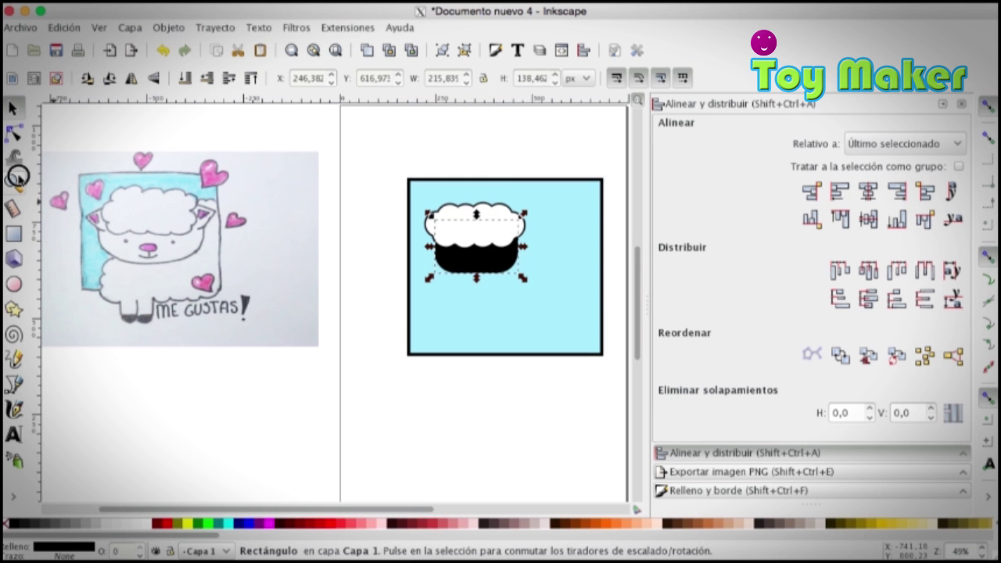
- Convert the black rounded rectangle of the face to a path for node editing
{"action": "left_click", "coordinate": [18, 179]}
{"action": "left_click", "coordinate": [485, 264]}
{"action": "left_click", "coordinate": [14, 134]}
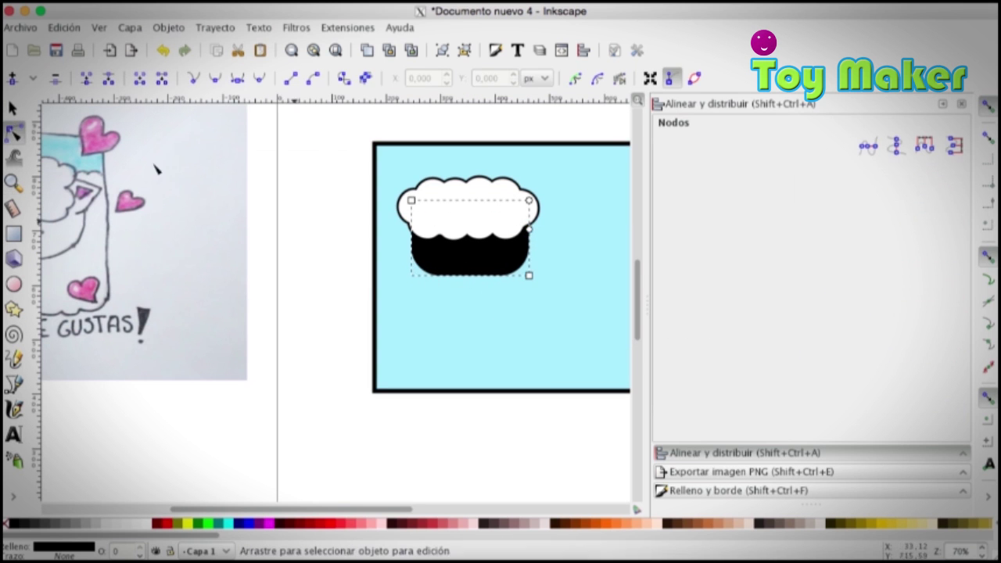
{"action": "left_click", "coordinate": [168, 27]}
{"action": "left_click", "coordinate": [249, 39]}
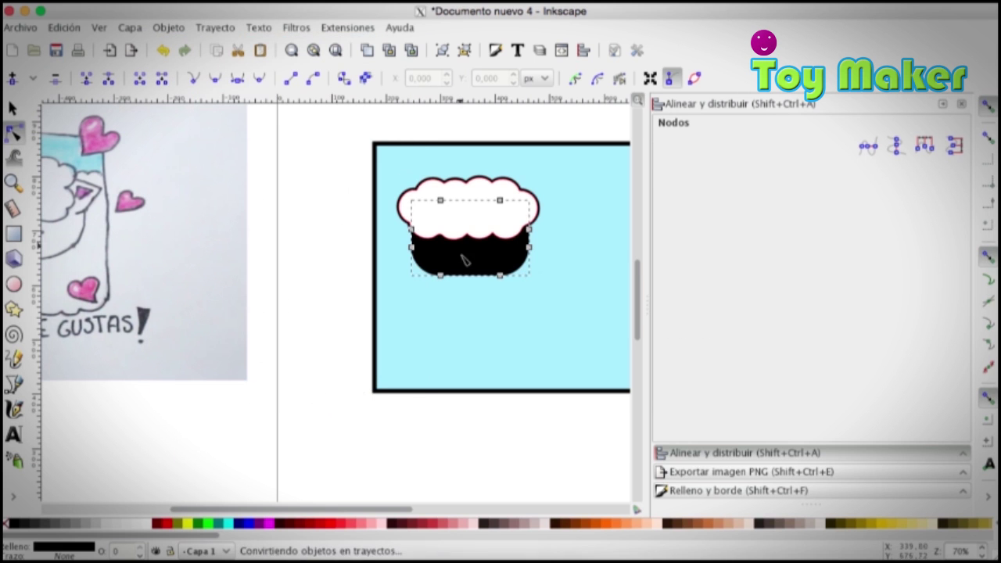
- Try adding a node in the middle of the face's bottom edge and pulling it slightly down
{"action": "left_click", "coordinate": [469, 276]}
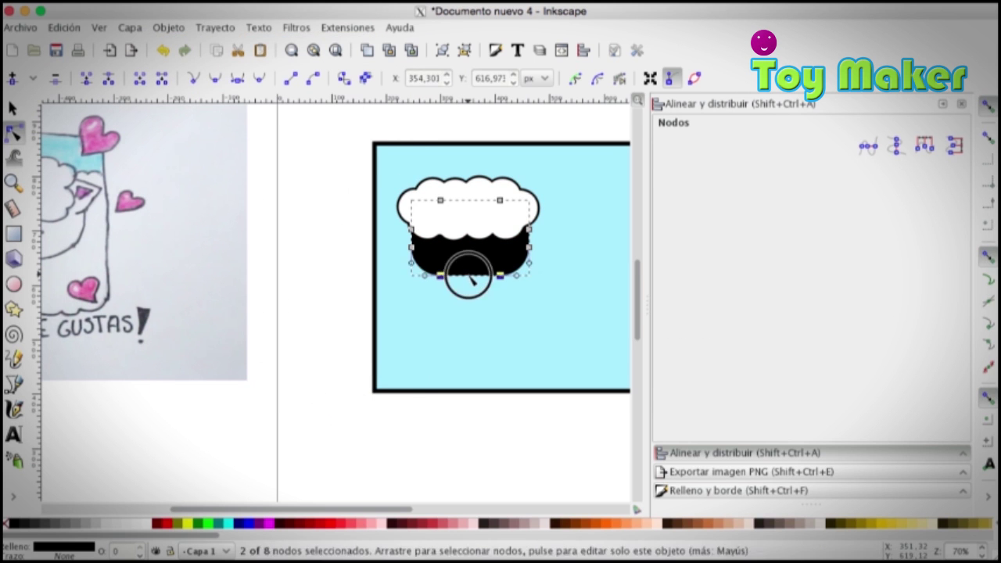
{"action": "left_click_drag", "start_coordinate": [469, 276], "coordinate": [469, 280]}
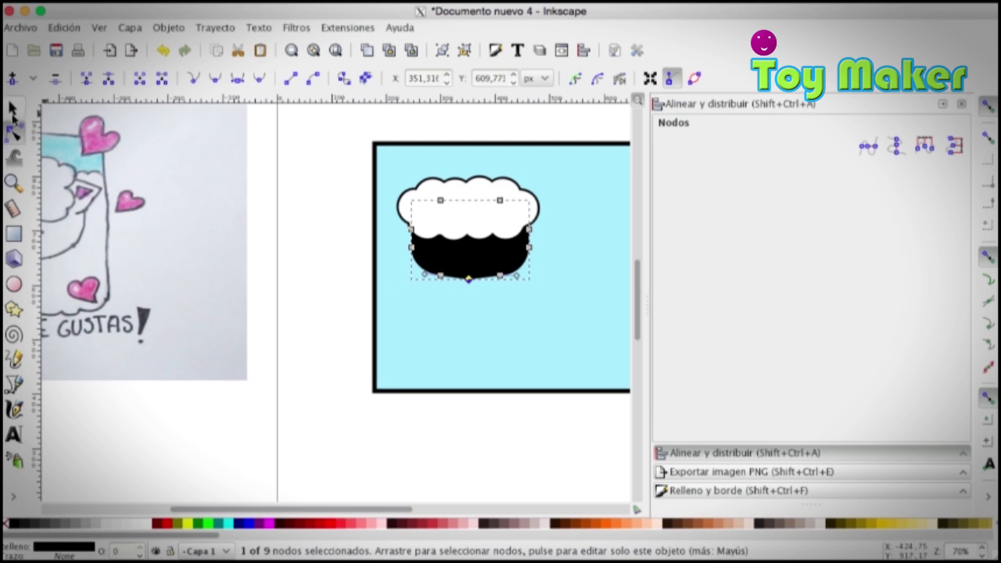
{"action": "left_click", "coordinate": [12, 110]}
{"action": "left_click", "coordinate": [295, 205]}
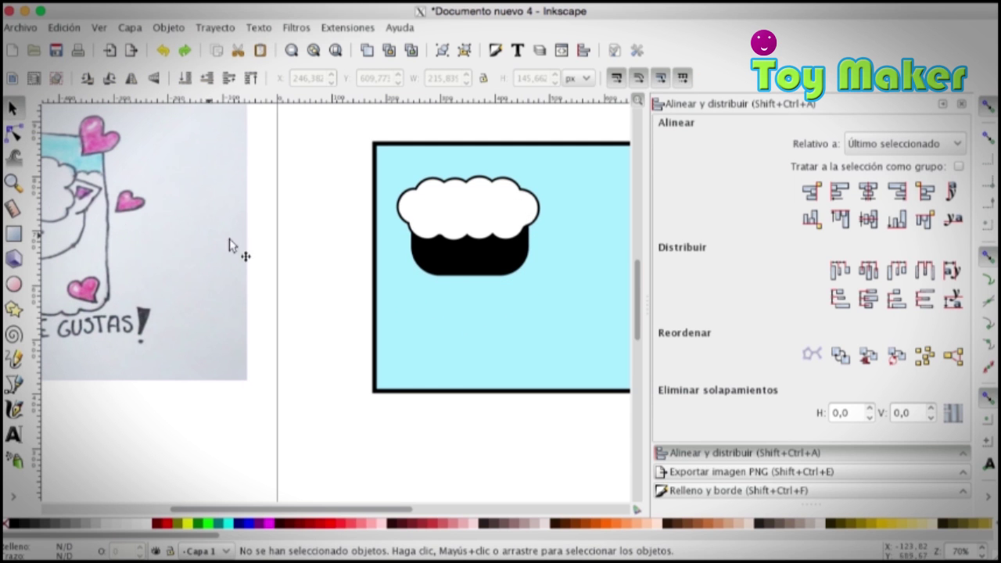
- Add nodes along the face's bottom edge and adjust them and their handles to curve the chin gently downward
{"action": "left_click", "coordinate": [16, 184]}
{"action": "left_click", "coordinate": [447, 263]}
{"action": "key", "text": "n"}
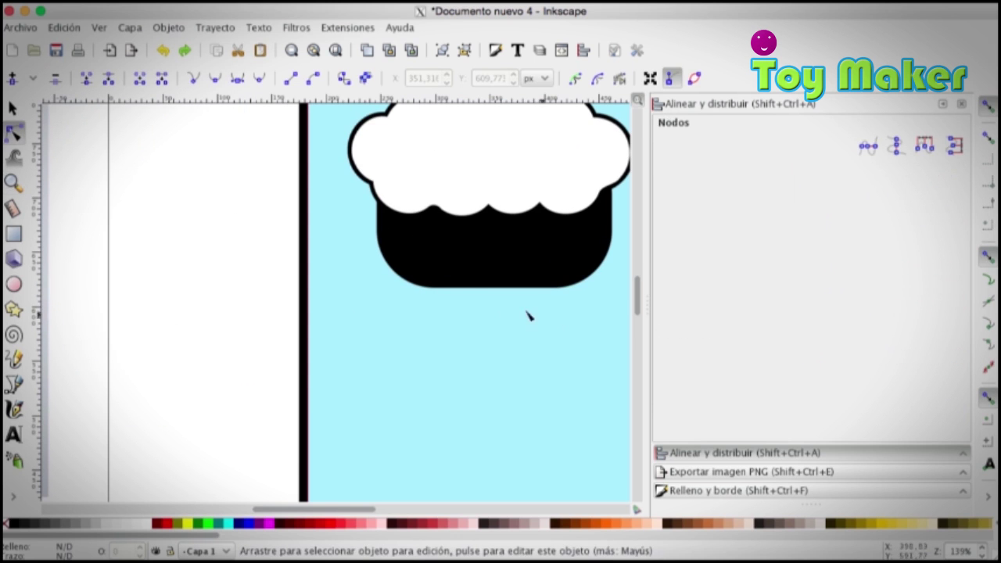
{"action": "left_click", "coordinate": [467, 291]}
{"action": "left_click", "coordinate": [469, 288]}
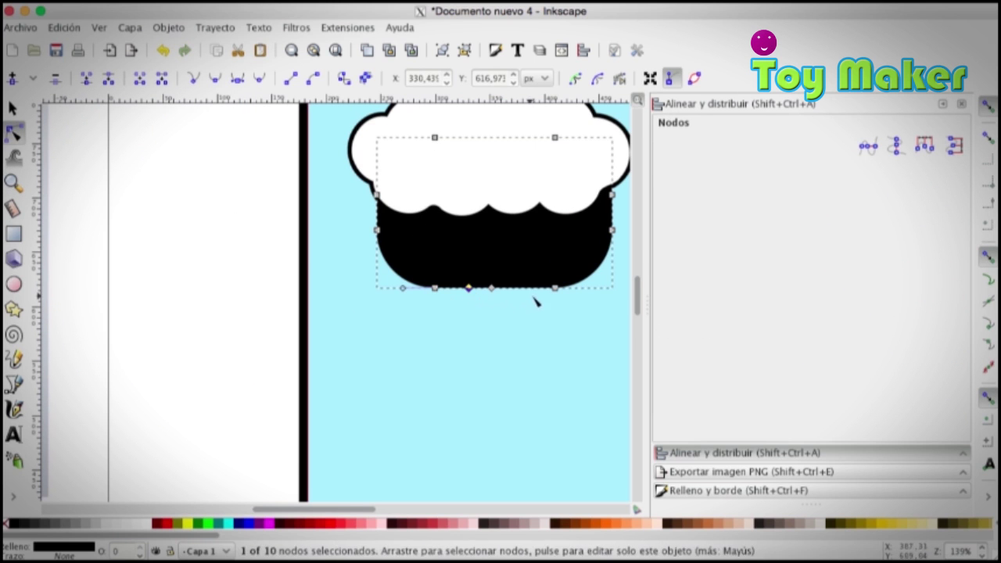
{"action": "left_click_drag", "start_coordinate": [468, 289], "coordinate": [500, 297]}
{"action": "left_click", "coordinate": [491, 294]}
{"action": "left_click_drag", "start_coordinate": [492, 298], "coordinate": [493, 294]}
{"action": "left_click", "coordinate": [586, 289]}
{"action": "left_click_drag", "start_coordinate": [588, 289], "coordinate": [587, 284]}
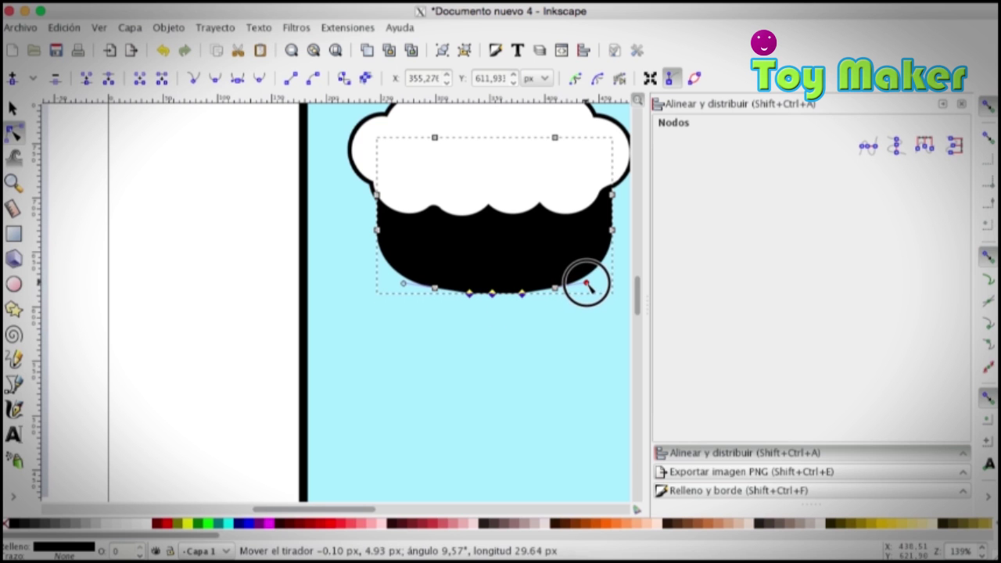
- Duplicate the black face shape and fill the copy white
{"action": "left_click", "coordinate": [13, 185]}
{"action": "left_click", "coordinate": [31, 77]}
{"action": "left_click", "coordinate": [30, 78]}
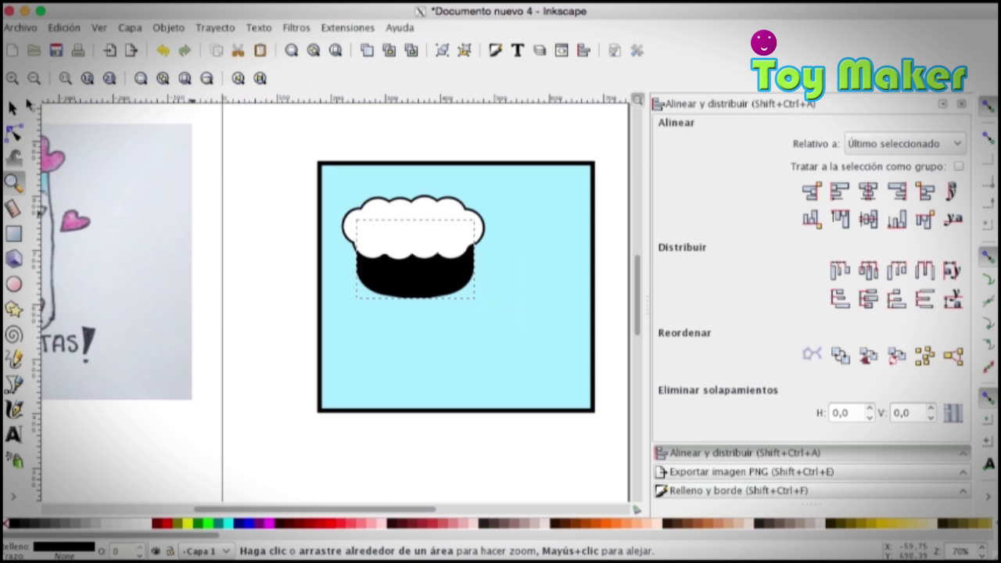
{"action": "left_click", "coordinate": [14, 107]}
{"action": "left_click", "coordinate": [113, 149]}
{"action": "left_click_drag", "start_coordinate": [391, 509], "coordinate": [351, 507]}
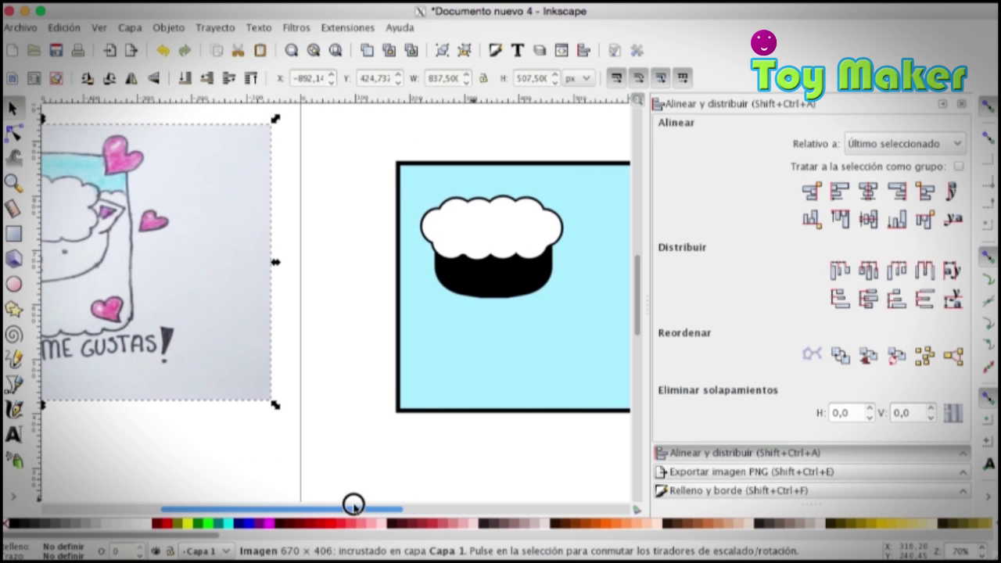
{"action": "left_click", "coordinate": [462, 279]}
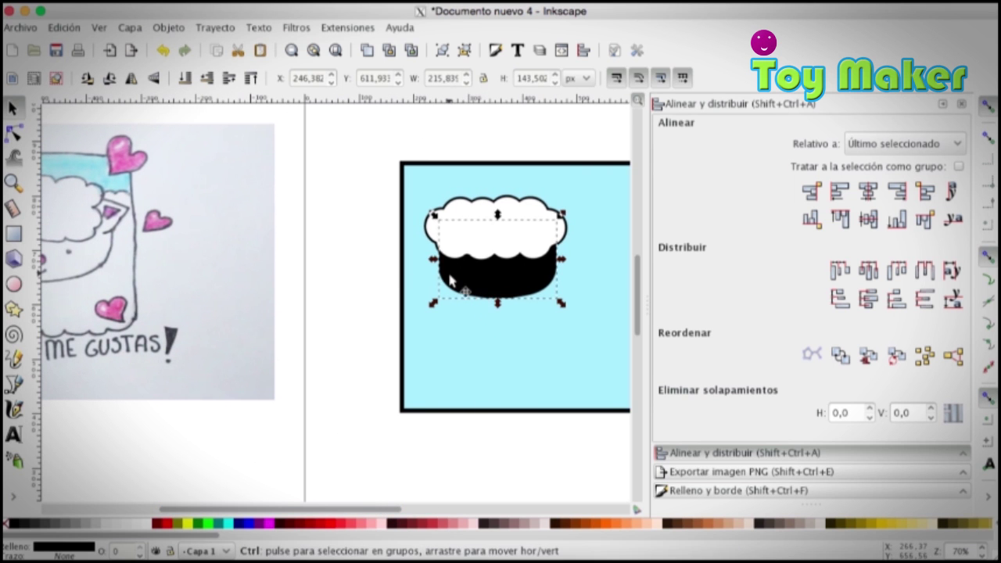
{"action": "key", "text": "ctrl+d"}
{"action": "key", "text": "ctrl+f"}
{"action": "left_click", "coordinate": [148, 524]}
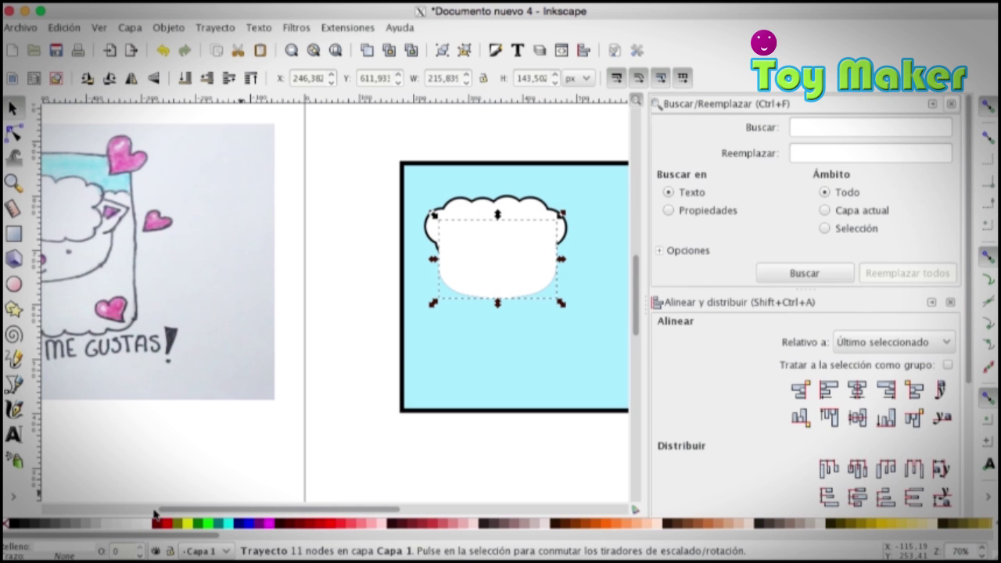
- Inset the white face copy so the black shape beneath shows as an even outline
{"action": "key", "text": "ctrl+parenright"}
{"action": "key", "text": "ctrl+slash"}
{"action": "key", "text": "ctrl+parenleft"}
{"action": "key", "text": "ctrl+parenleft"}
{"action": "key", "text": "ctrl+parenleft"}
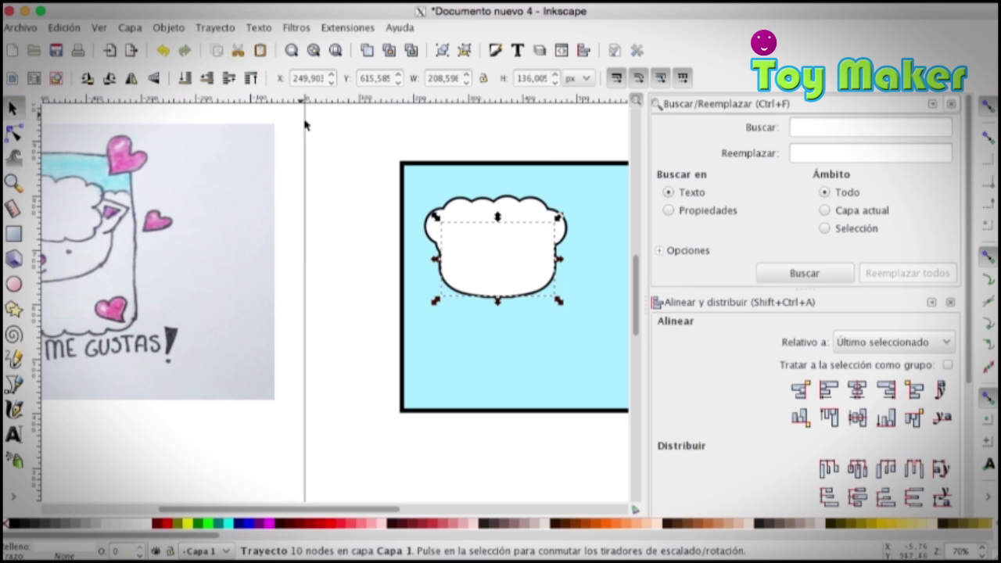
- Bring the head wool in front of the face
{"action": "left_click", "coordinate": [375, 189]}
{"action": "left_click_drag", "start_coordinate": [361, 162], "coordinate": [614, 273]}
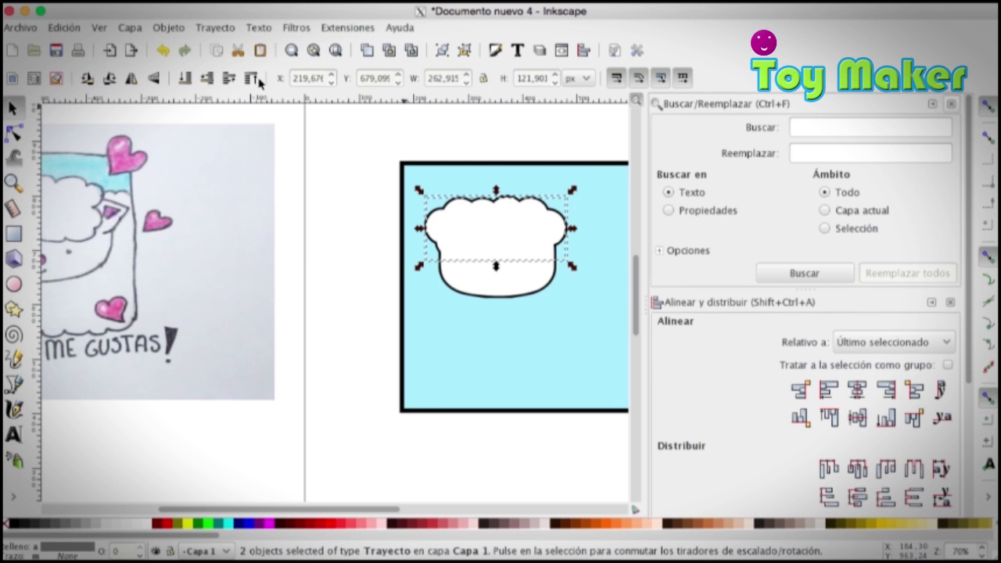
{"action": "key", "text": "Escape"}
- Move the whole head slightly down and right inside the blue frame
{"action": "left_click_drag", "start_coordinate": [375, 508], "coordinate": [308, 501]}
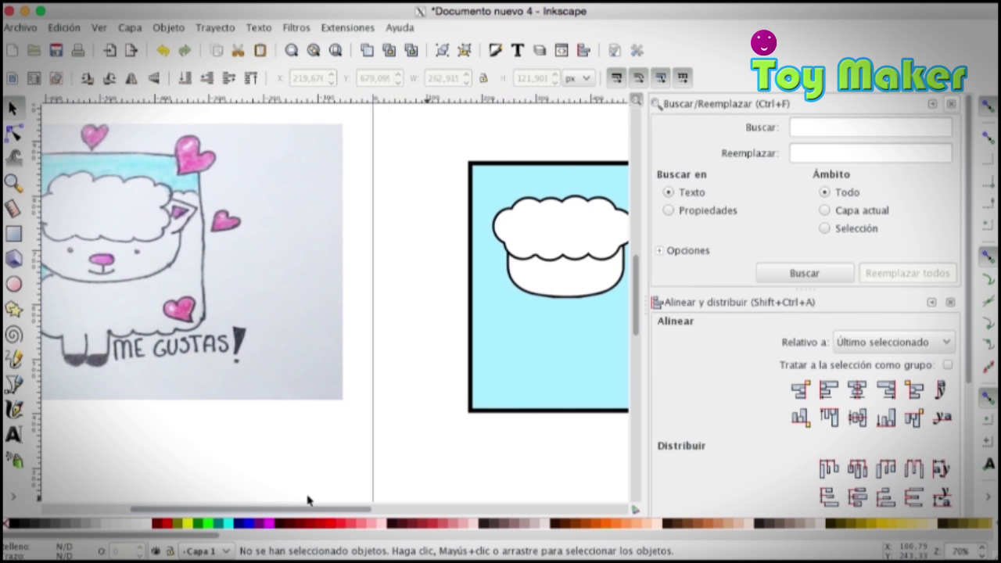
{"action": "left_click", "coordinate": [14, 183]}
{"action": "left_click", "coordinate": [34, 77]}
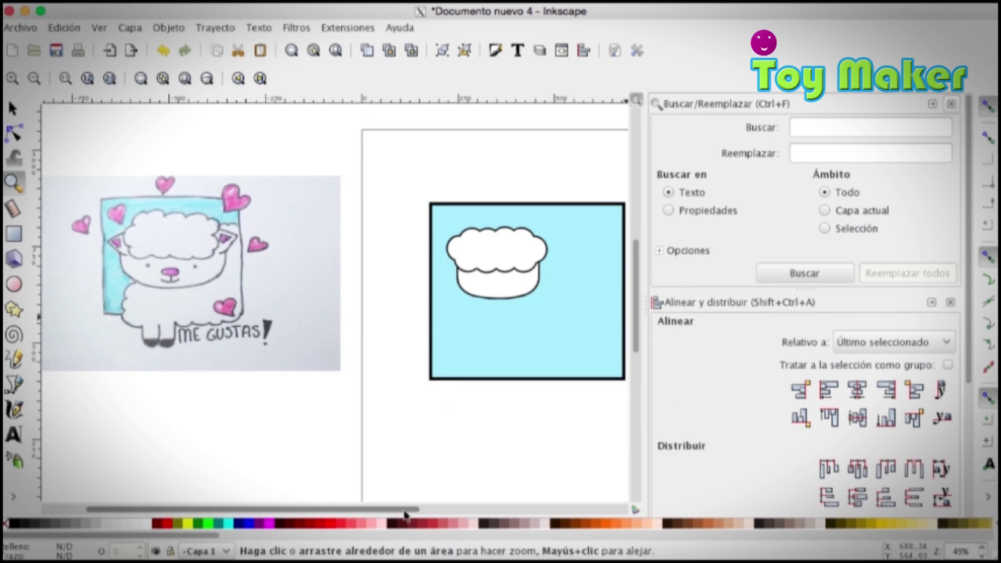
{"action": "left_click_drag", "start_coordinate": [404, 512], "coordinate": [428, 514]}
{"action": "key", "text": "s"}
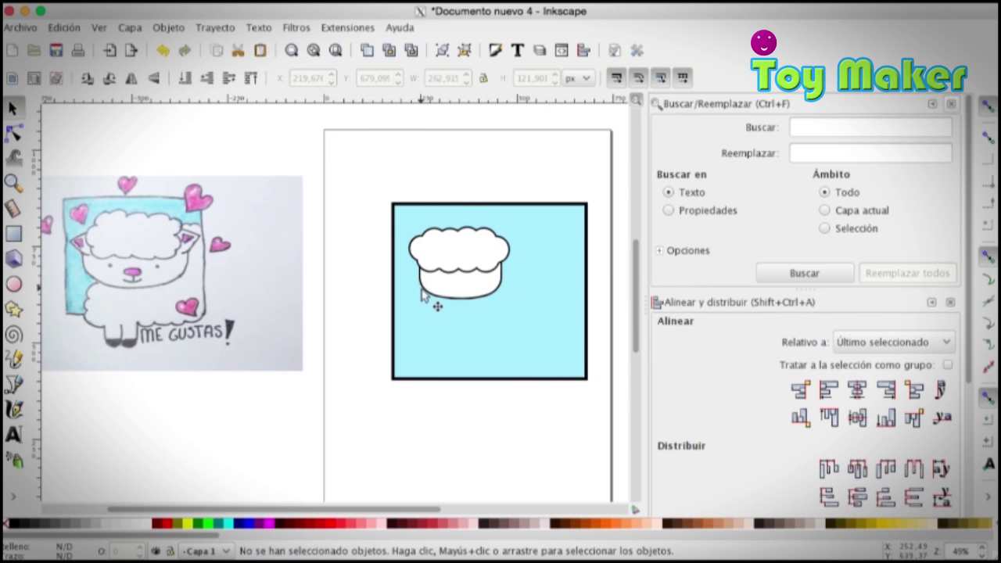
{"action": "left_click_drag", "start_coordinate": [372, 212], "coordinate": [561, 339]}
{"action": "left_click_drag", "start_coordinate": [432, 285], "coordinate": [439, 307]}
{"action": "left_click", "coordinate": [370, 303]}
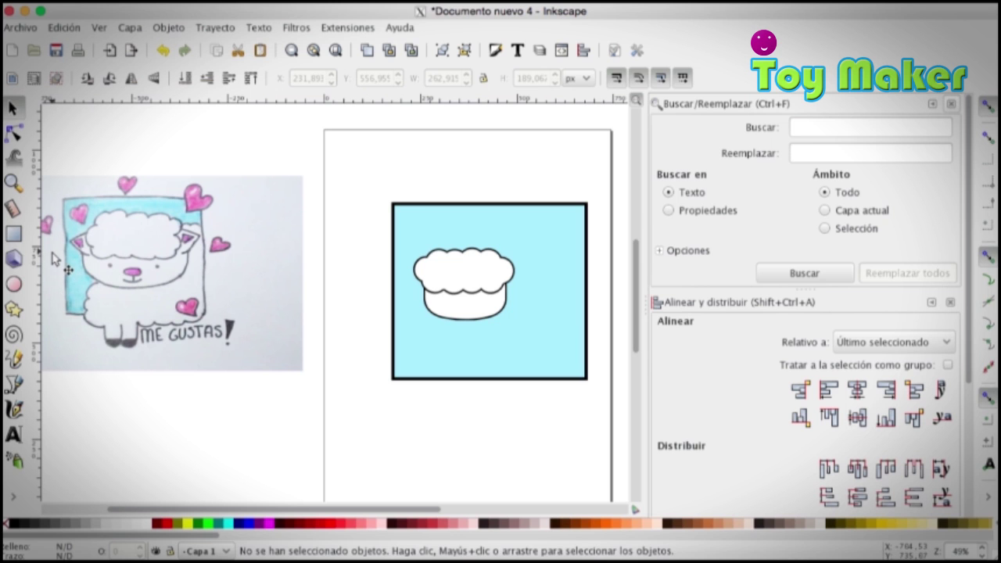
- Draw a white circle about 98 px wide below the face and start clustering copies of it as body wool
{"action": "key", "text": "e"}
{"action": "left_click_drag", "start_coordinate": [430, 320], "coordinate": [480, 370]}
{"action": "key", "text": "s"}
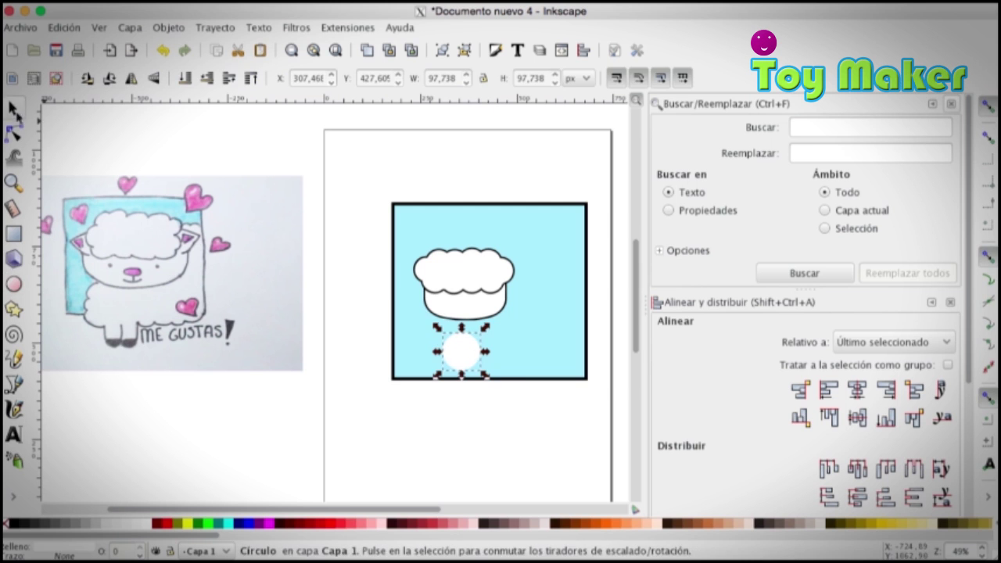
{"action": "left_click_drag", "start_coordinate": [462, 344], "coordinate": [528, 362]}
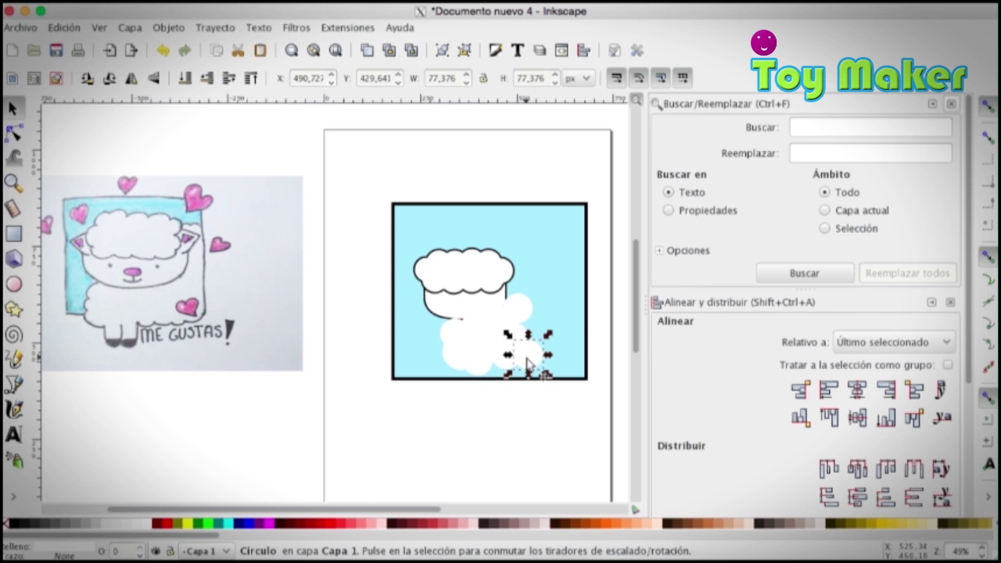
- Add more white circle copies and enlarge some to extend the body wool to the frame's right edge
{"action": "left_click_drag", "start_coordinate": [530, 337], "coordinate": [489, 362]}
{"action": "left_click", "coordinate": [528, 366]}
{"action": "left_click", "coordinate": [506, 370]}
{"action": "left_click_drag", "start_coordinate": [557, 365], "coordinate": [581, 353]}
{"action": "left_click_drag", "start_coordinate": [581, 307], "coordinate": [581, 317]}
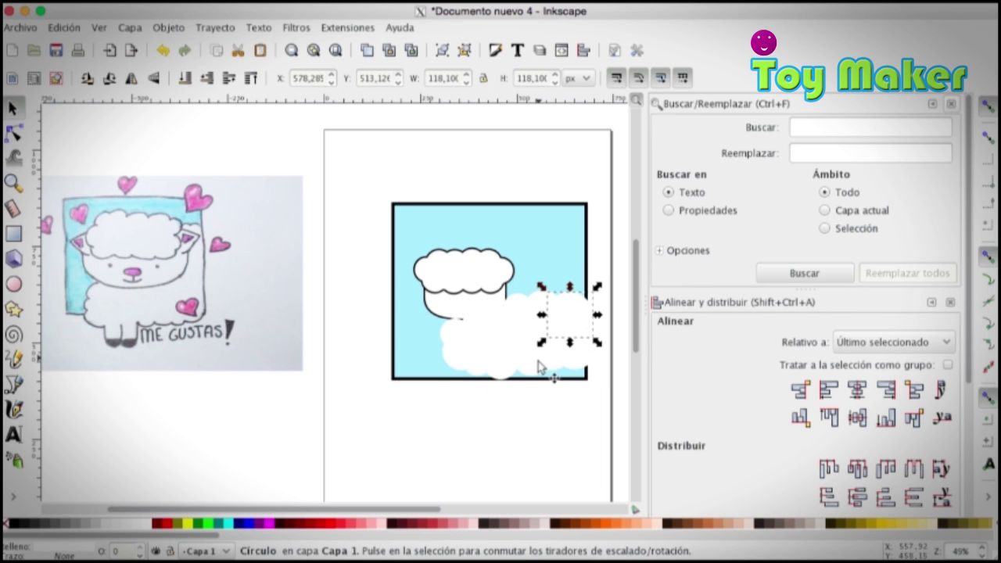
- Enlarge the body's lower-left circle, place one about 177 px wide at the lower right, and adjust the upper-left edge
{"action": "left_click_drag", "start_coordinate": [530, 374], "coordinate": [469, 376]}
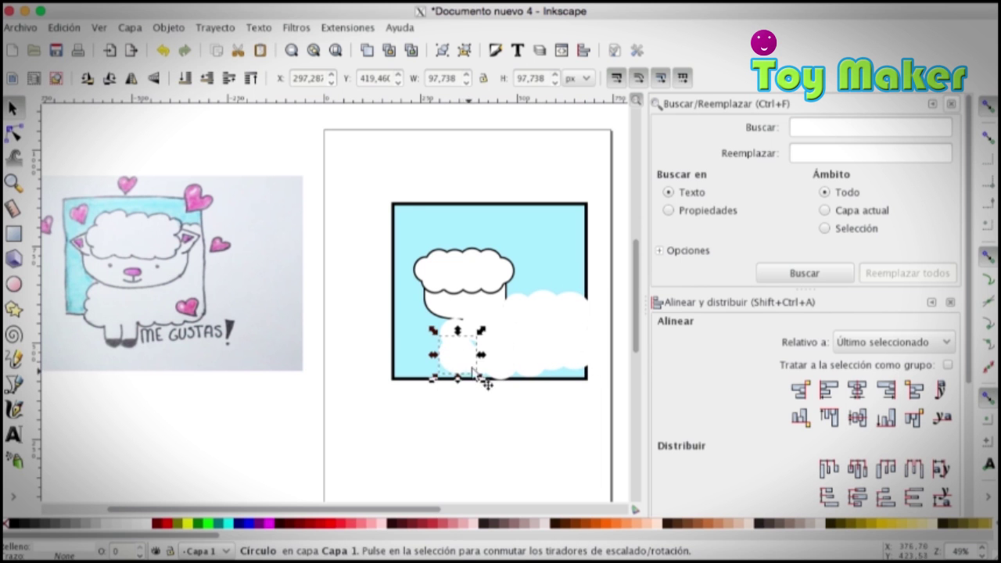
{"action": "left_click_drag", "start_coordinate": [481, 332], "coordinate": [489, 325]}
{"action": "left_click_drag", "start_coordinate": [486, 374], "coordinate": [596, 386]}
{"action": "left_click", "coordinate": [580, 359]}
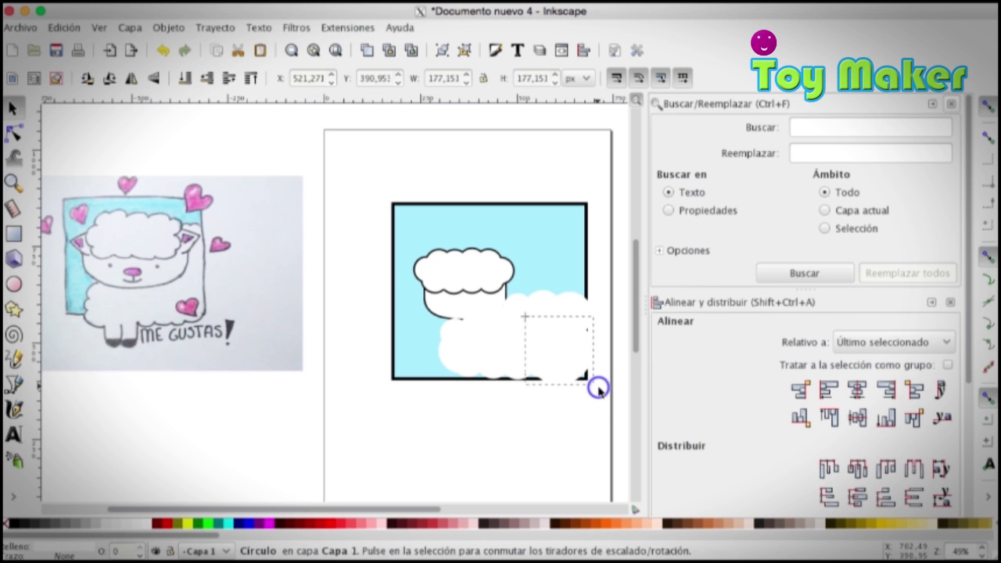
{"action": "left_click", "coordinate": [441, 355]}
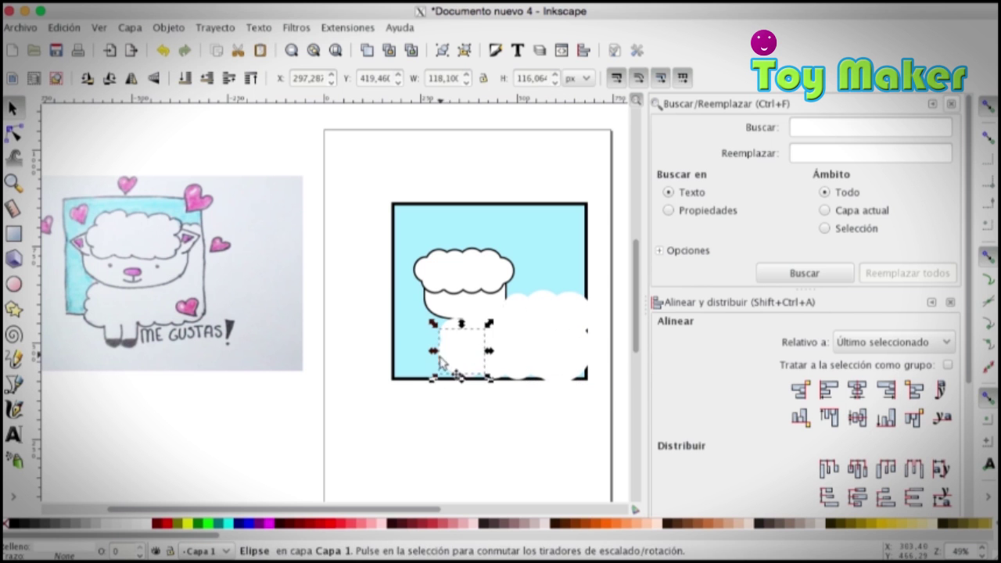
{"action": "left_click_drag", "start_coordinate": [430, 384], "coordinate": [425, 390]}
{"action": "left_click", "coordinate": [446, 387]}
{"action": "left_click", "coordinate": [447, 322]}
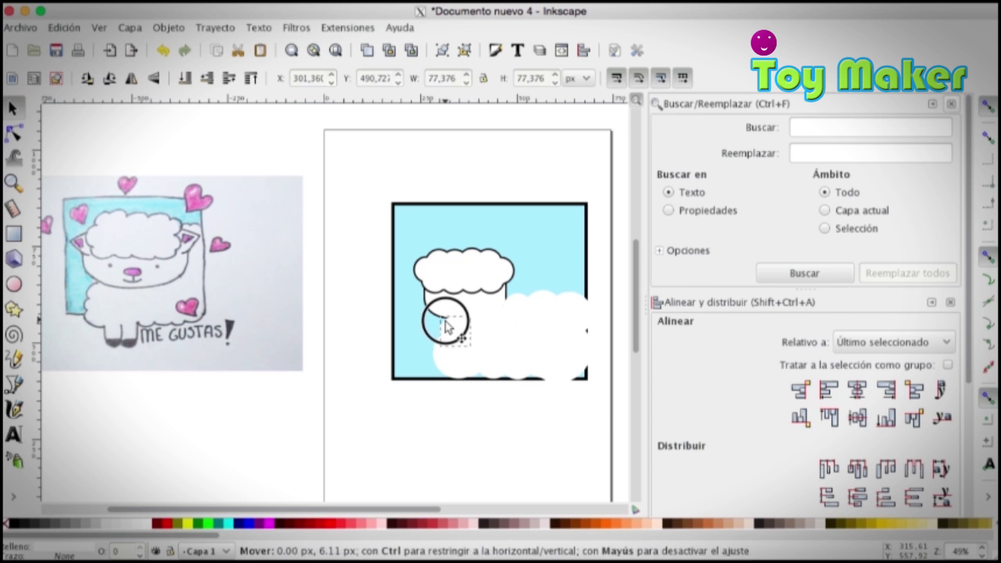
- Move the head clear of the body to the frame's upper-left corner and tidy the circles along the wool's upper edge
{"action": "key", "text": "Escape"}
{"action": "left_click_drag", "start_coordinate": [362, 226], "coordinate": [549, 333]}
{"action": "left_click_drag", "start_coordinate": [450, 274], "coordinate": [371, 204]}
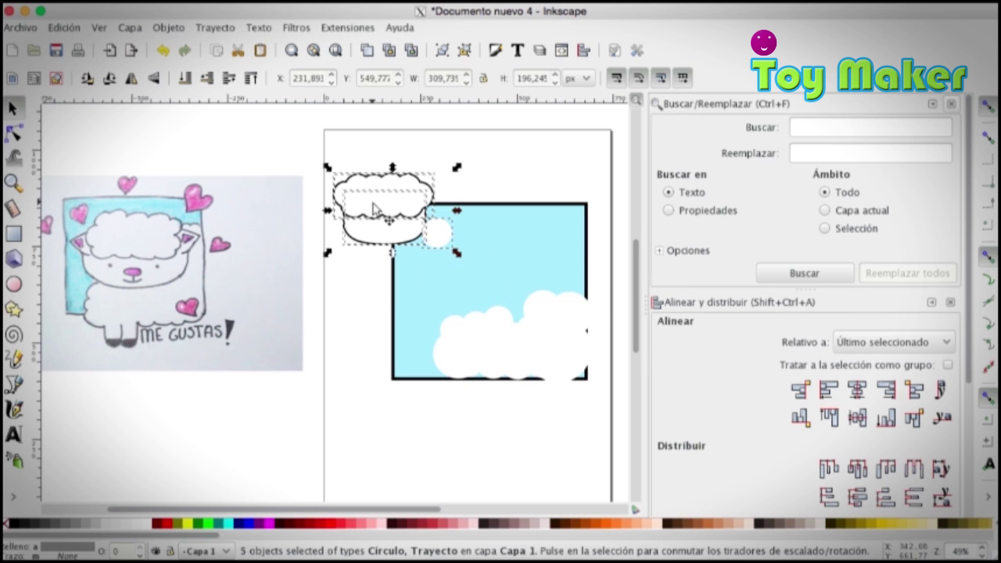
{"action": "key", "text": "Escape"}
{"action": "left_click", "coordinate": [516, 311]}
{"action": "left_click_drag", "start_coordinate": [516, 311], "coordinate": [484, 320]}
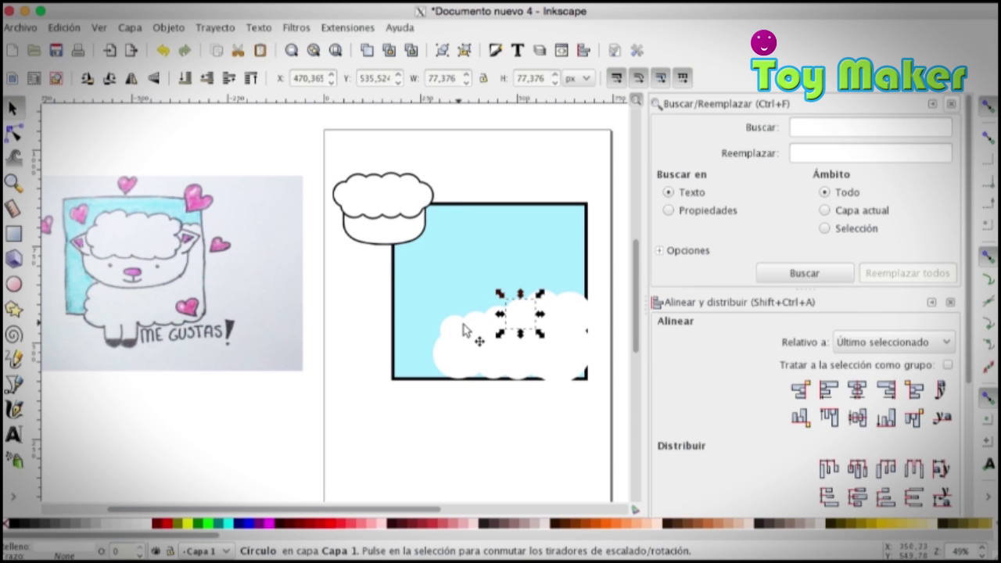
- Unite all the body wool circles into a single path
{"action": "left_click_drag", "start_coordinate": [373, 278], "coordinate": [618, 412]}
{"action": "left_click", "coordinate": [202, 28]}
{"action": "left_click", "coordinate": [223, 118]}
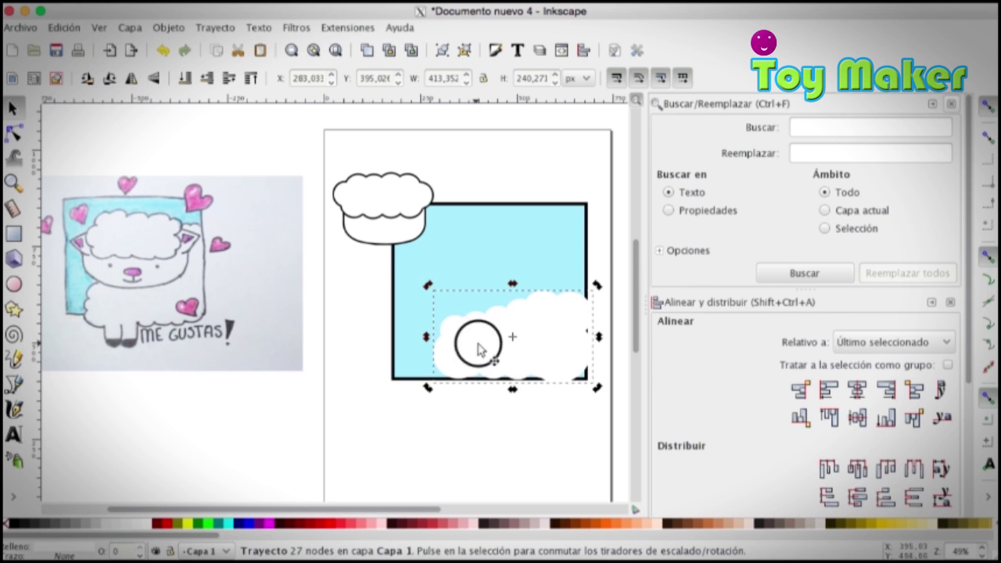
- Build a black body shape beneath a slightly smaller white copy to outline the wool
{"action": "left_click_drag", "start_coordinate": [478, 343], "coordinate": [494, 349]}
{"action": "left_click", "coordinate": [434, 355]}
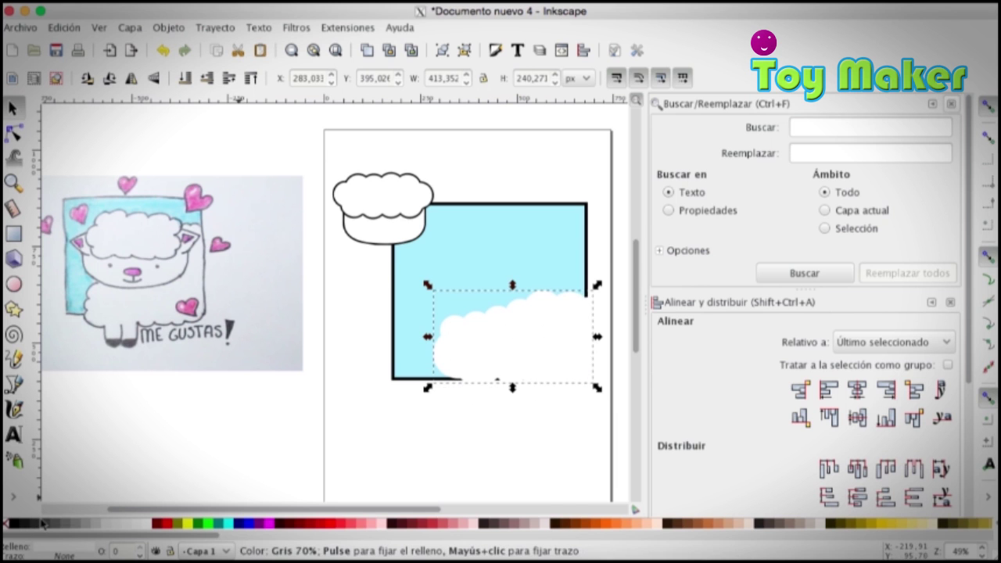
{"action": "left_click", "coordinate": [14, 522], "text": "shift"}
{"action": "left_click_drag", "start_coordinate": [535, 343], "coordinate": [536, 346]}
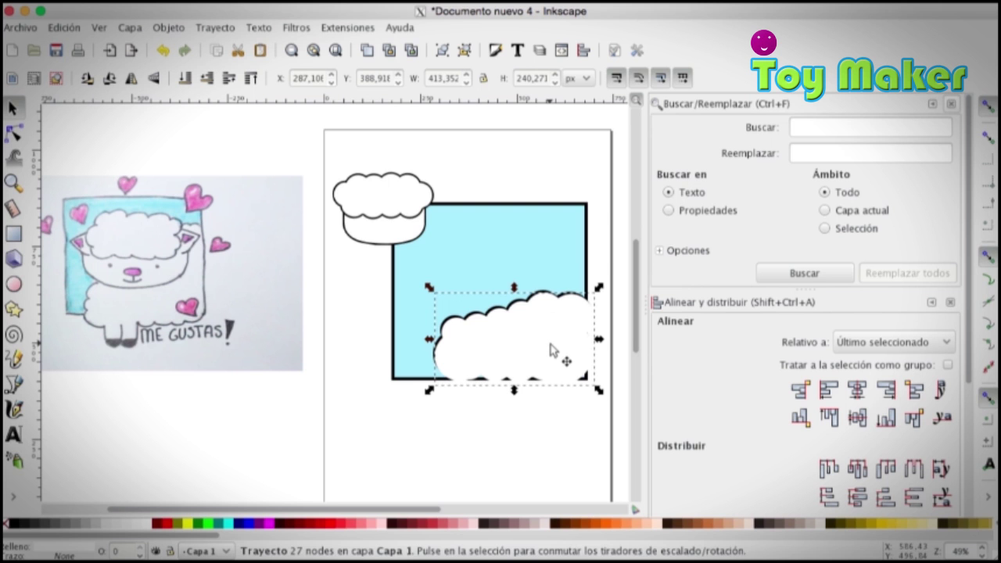
{"action": "key", "text": "ctrl+l"}
- Move the head back onto the body's left end, in front of the wool
{"action": "left_click", "coordinate": [331, 105]}
{"action": "left_click_drag", "start_coordinate": [324, 152], "coordinate": [468, 275]}
{"action": "left_click_drag", "start_coordinate": [432, 243], "coordinate": [507, 307]}
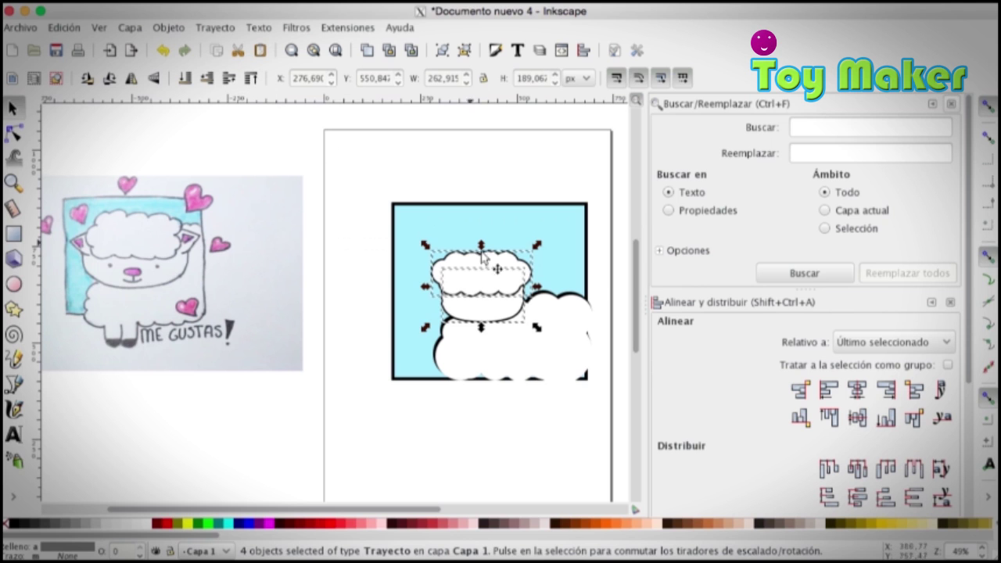
- Try nudging the white body copy to even out the black outline around it
{"action": "left_click", "coordinate": [505, 370]}
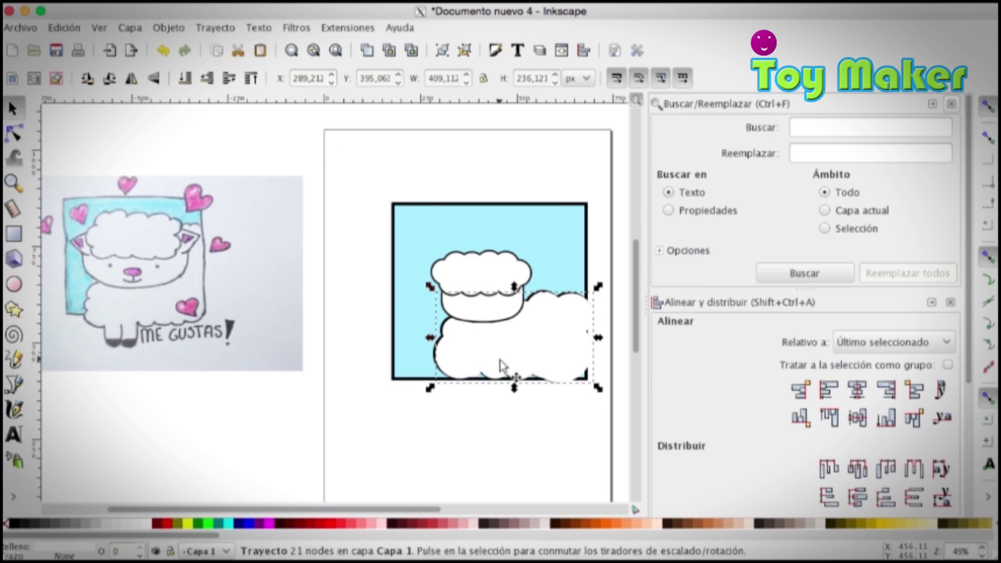
{"action": "key", "text": "Down"}
{"action": "key", "text": "Up"}
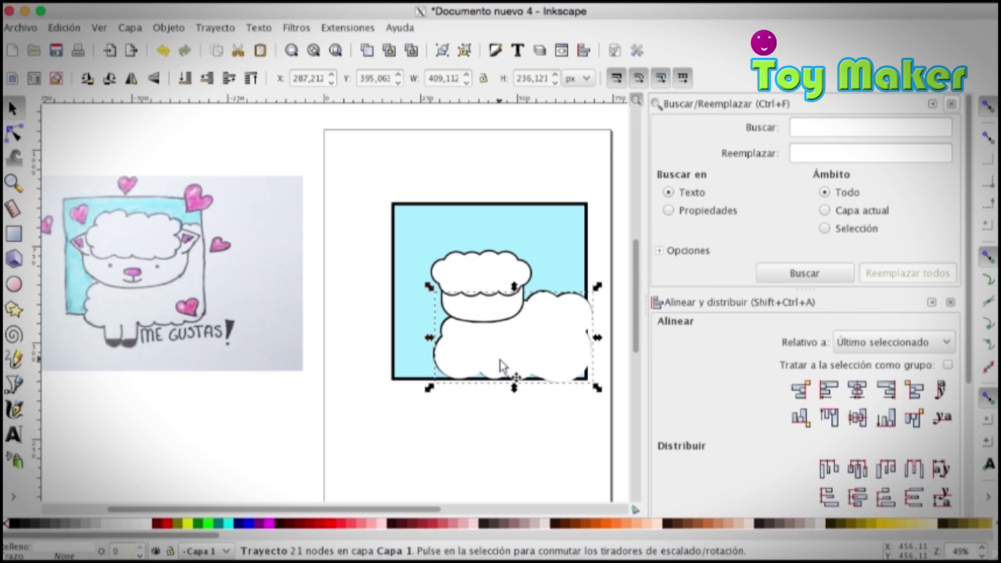
{"action": "left_click", "coordinate": [504, 405]}
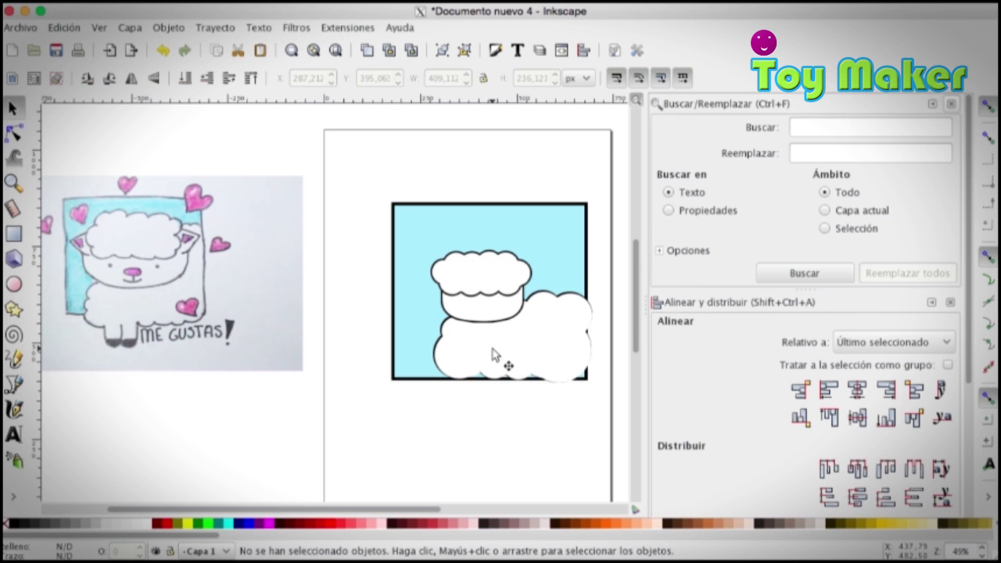
- Delete the white body copy and replace it with a new duplicate of the black body filled white
{"action": "left_click_drag", "start_coordinate": [492, 354], "coordinate": [514, 427]}
{"action": "key", "text": "Delete"}
{"action": "left_click", "coordinate": [491, 367]}
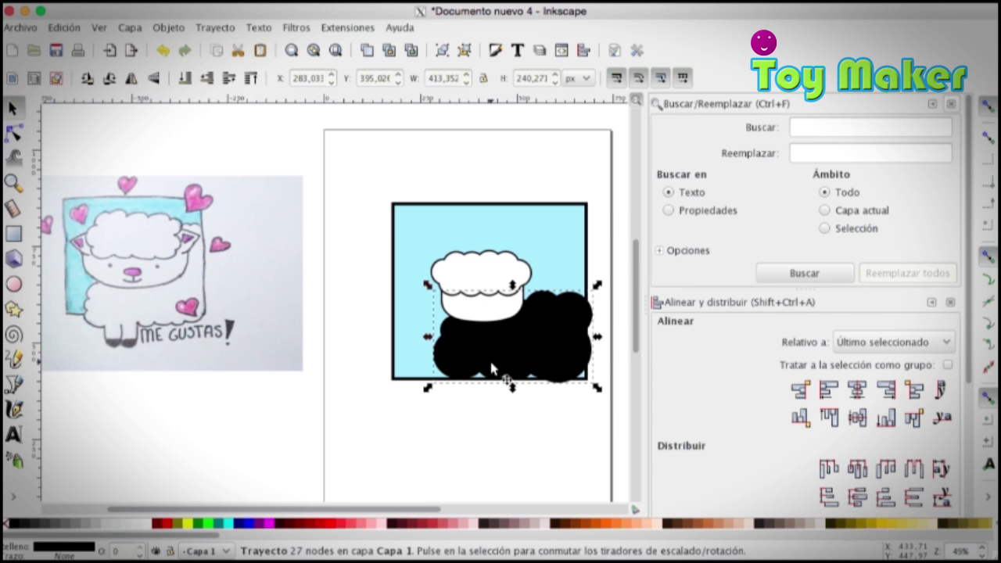
{"action": "key", "text": "ctrl+d"}
{"action": "left_click", "coordinate": [149, 525]}
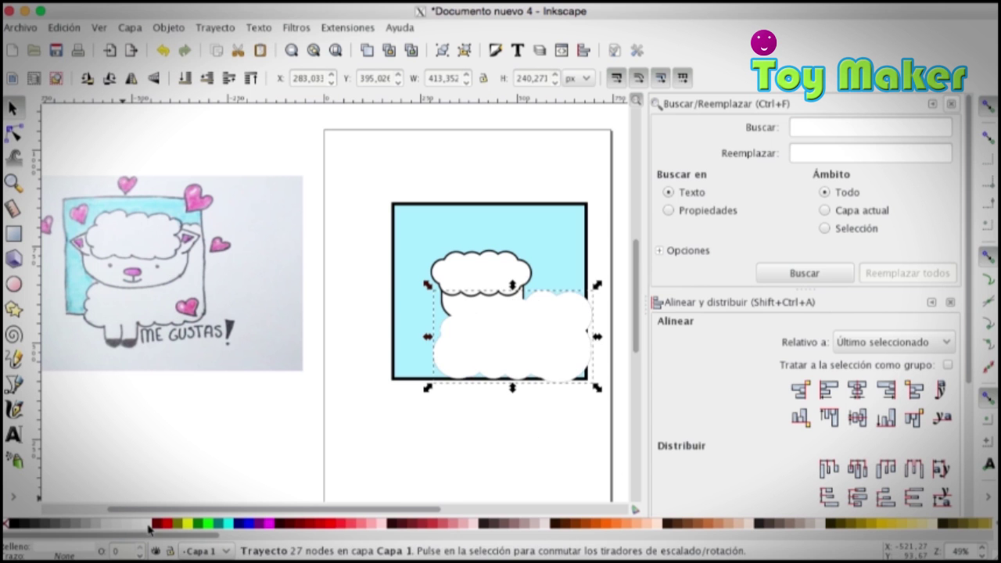
- Inset the new white body copy to leave an even black outline around the wool
{"action": "key", "text": "ctrl+parenleft"}
{"action": "key", "text": "ctrl+parenleft"}
{"action": "key", "text": "ctrl+parenleft"}
{"action": "key", "text": "ctrl+parenright"}
{"action": "key", "text": "ctrl+parenright"}
{"action": "key", "text": "ctrl+parenleft"}
- Bring the head in front of the body and enlarge the whole sheep slightly within the frame
{"action": "mouse_move", "coordinate": [329, 205]}
{"action": "left_mouse_down"}
{"action": "mouse_move", "coordinate": [375, 264]}
{"action": "mouse_move", "coordinate": [606, 368]}
{"action": "left_mouse_up"}
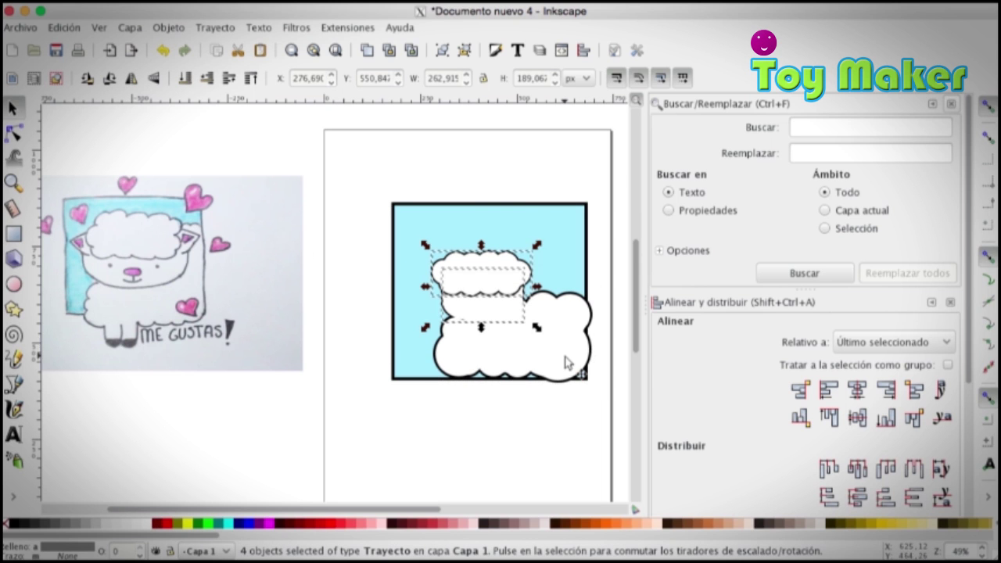
{"action": "left_click", "coordinate": [439, 191]}
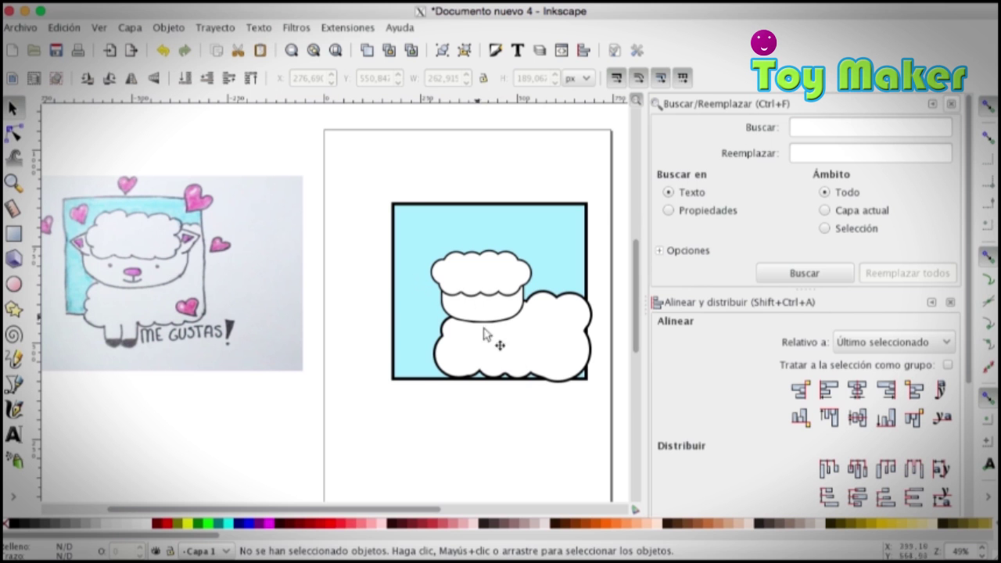
{"action": "left_click_drag", "start_coordinate": [610, 408], "coordinate": [348, 226]}
{"action": "left_click_drag", "start_coordinate": [595, 384], "coordinate": [615, 404]}
{"action": "mouse_move", "coordinate": [553, 356]}
{"action": "left_mouse_down"}
{"action": "mouse_move", "coordinate": [547, 347]}
{"action": "mouse_move", "coordinate": [563, 358]}
{"action": "left_mouse_up"}
{"action": "key", "text": "Escape"}
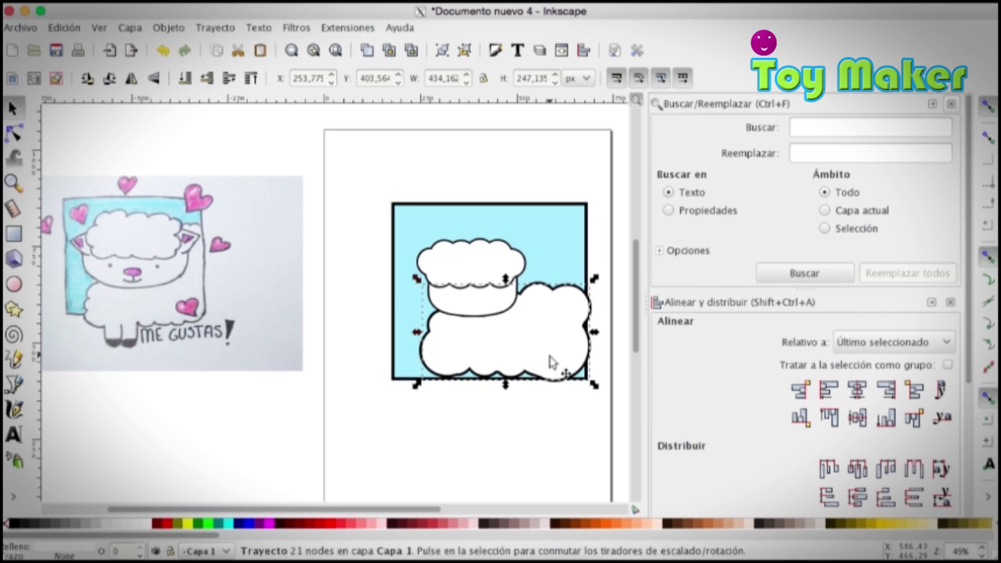
- Enlarge the outlined body to about 490 by 315 px so it extends past the frame's right and bottom edges
{"action": "left_click_drag", "start_coordinate": [620, 423], "coordinate": [376, 278]}
{"action": "left_click_drag", "start_coordinate": [596, 276], "coordinate": [610, 256]}
{"action": "left_click_drag", "start_coordinate": [553, 289], "coordinate": [564, 310]}
{"action": "left_click_drag", "start_coordinate": [604, 269], "coordinate": [610, 259]}
{"action": "mouse_move", "coordinate": [580, 306]}
{"action": "left_mouse_down"}
{"action": "mouse_move", "coordinate": [569, 306]}
{"action": "mouse_move", "coordinate": [581, 309]}
{"action": "left_mouse_up"}
{"action": "left_click", "coordinate": [529, 398]}
{"action": "left_click", "coordinate": [518, 357]}
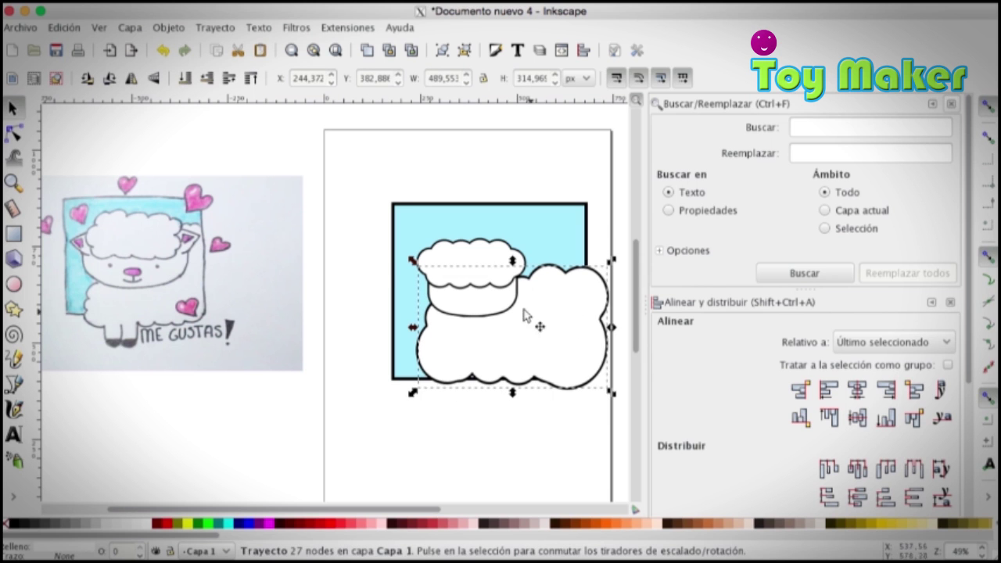
- Enlarge the head slightly and shift the whole sheep a little downward
{"action": "left_click_drag", "start_coordinate": [344, 216], "coordinate": [559, 325]}
{"action": "left_click_drag", "start_coordinate": [532, 232], "coordinate": [535, 229]}
{"action": "left_click", "coordinate": [509, 396]}
{"action": "left_click", "coordinate": [400, 385]}
{"action": "left_click", "coordinate": [450, 389]}
{"action": "left_click_drag", "start_coordinate": [622, 415], "coordinate": [384, 213]}
{"action": "left_click", "coordinate": [536, 348]}
{"action": "left_click", "coordinate": [480, 440]}
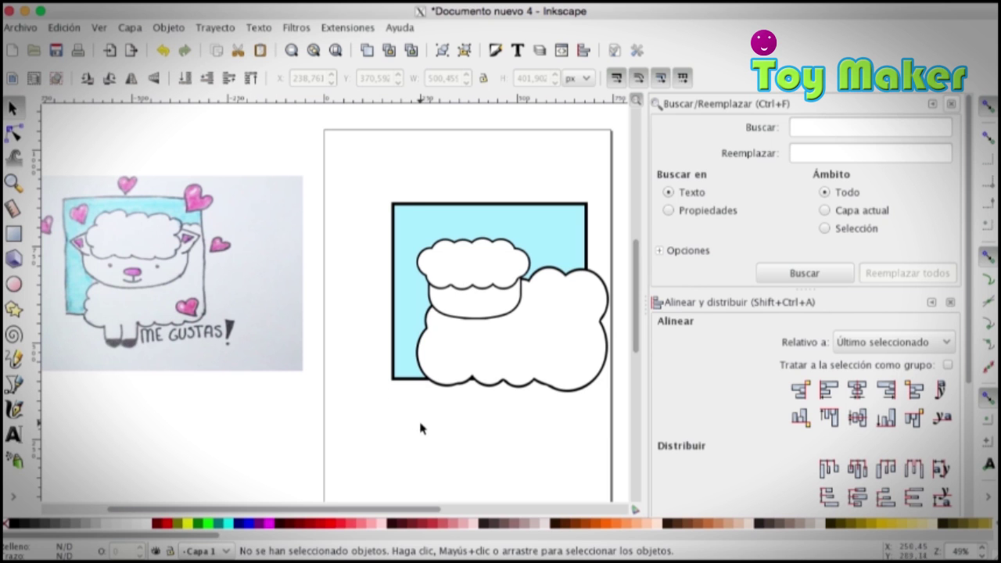
- Draw a rounded rectangle about 57 by 108 px beside the frame for a leg and fill it black
{"action": "left_click", "coordinate": [13, 235]}
{"action": "left_click_drag", "start_coordinate": [328, 262], "coordinate": [351, 305]}
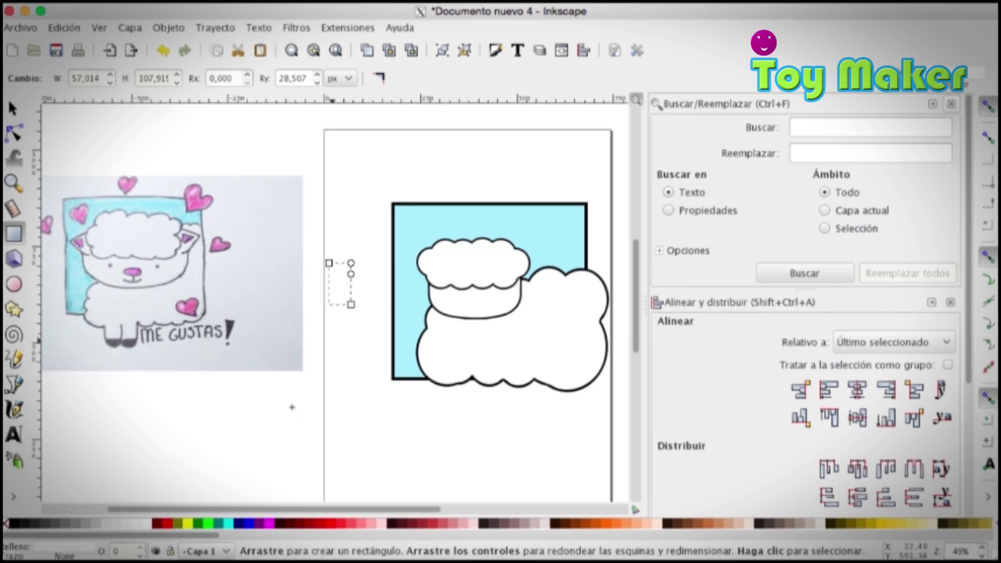
{"action": "left_click", "coordinate": [88, 517]}
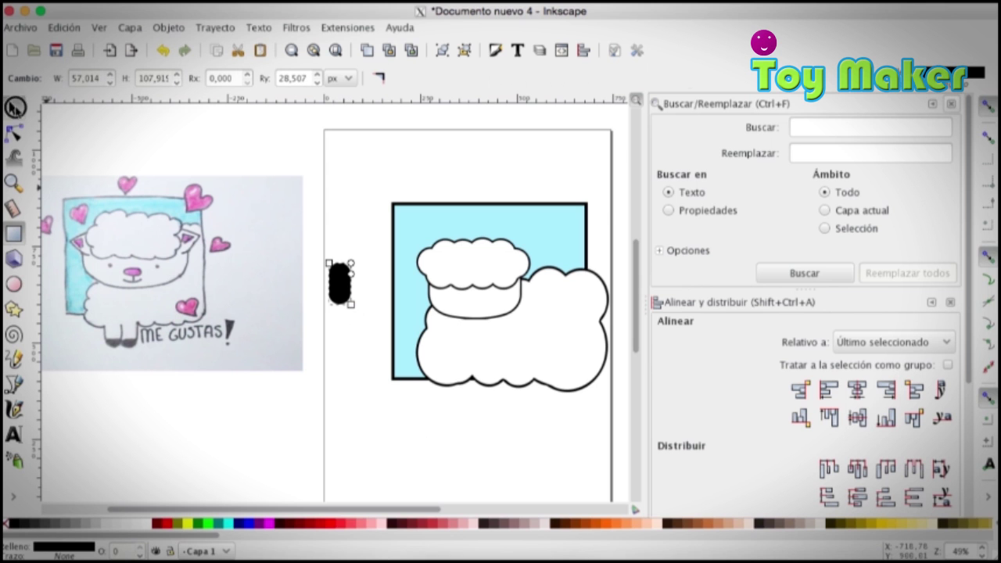
- Duplicate the black leg shape and place the copy directly to its right
{"action": "left_click", "coordinate": [14, 109]}
{"action": "left_click_drag", "start_coordinate": [339, 286], "coordinate": [360, 290]}
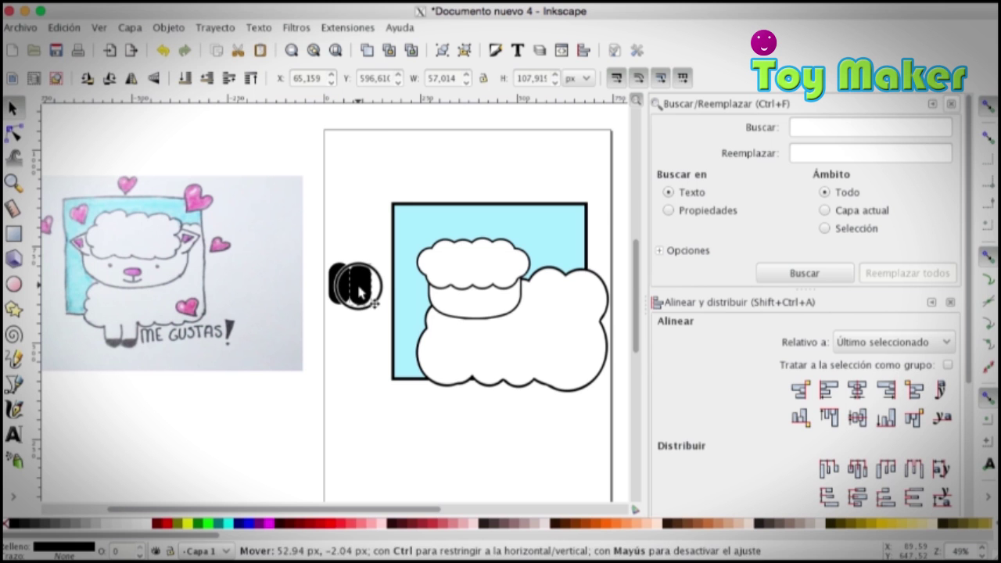
{"action": "left_click", "coordinate": [347, 345]}
- Align the two black leg shapes to each other on their horizontal axis
{"action": "left_click_drag", "start_coordinate": [318, 245], "coordinate": [405, 349]}
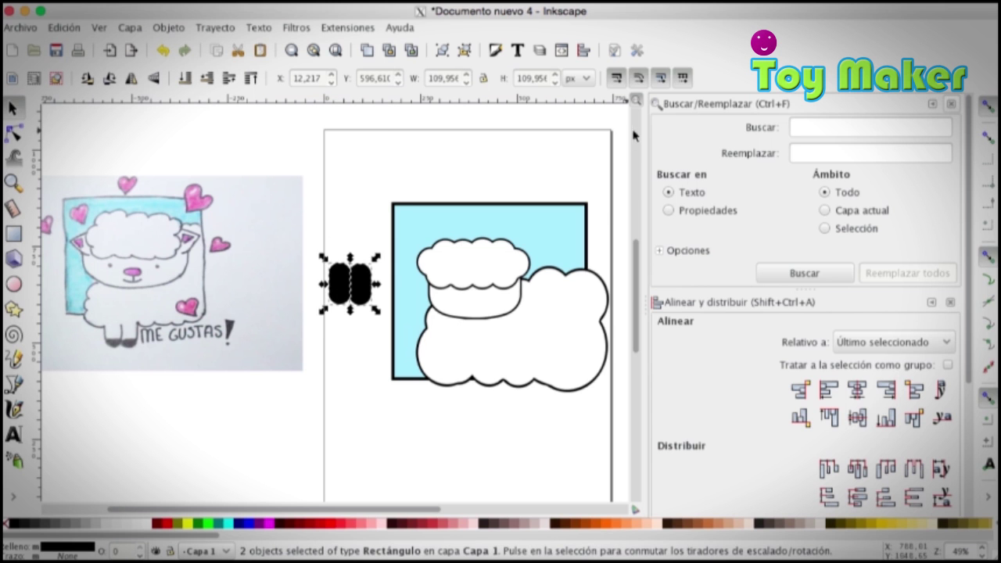
{"action": "left_click", "coordinate": [563, 50]}
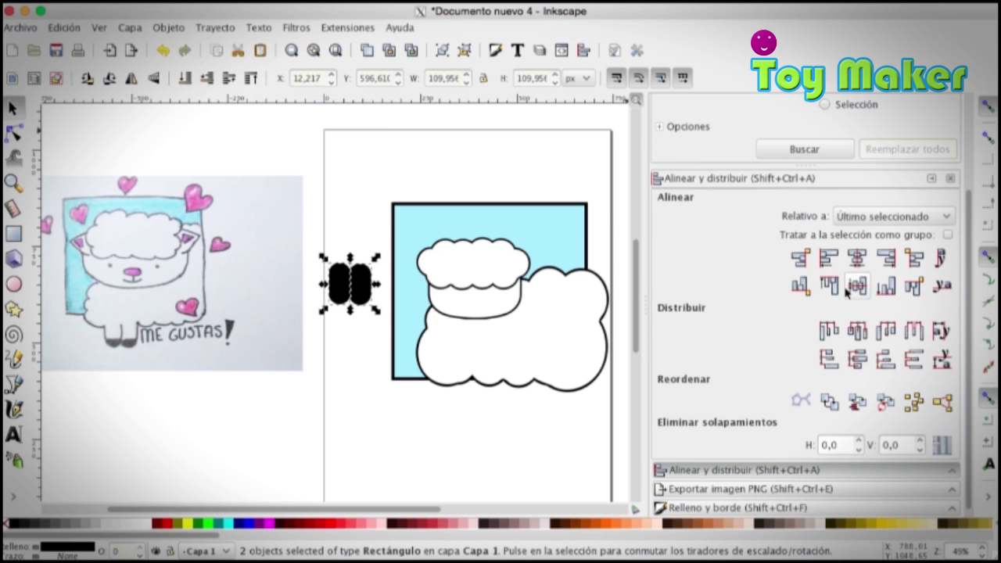
{"action": "left_click", "coordinate": [329, 354]}
{"action": "left_click_drag", "start_coordinate": [301, 258], "coordinate": [380, 323]}
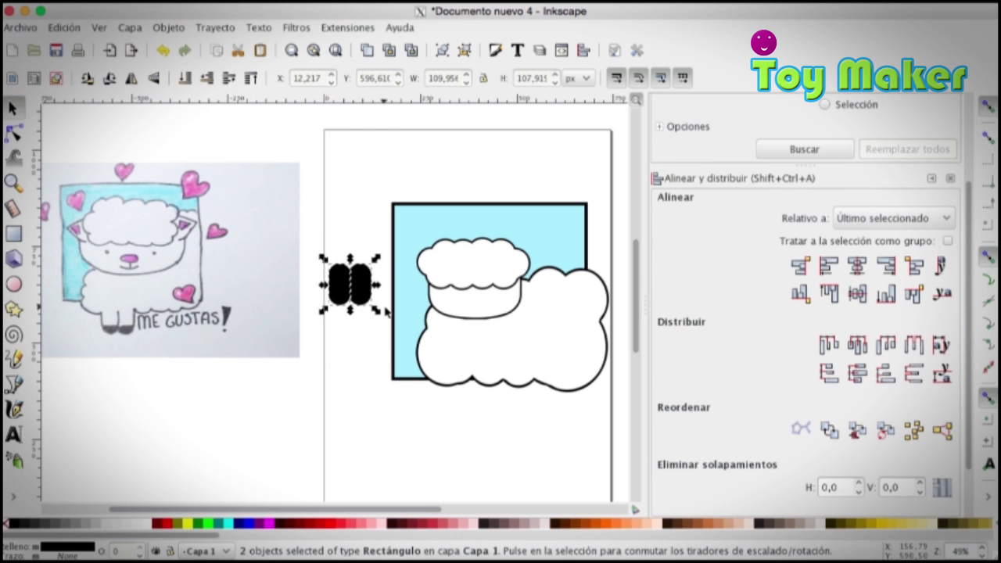
- Delete the second black leg shape so only the original one is kept
{"action": "left_click", "coordinate": [373, 326]}
{"action": "left_click", "coordinate": [363, 300]}
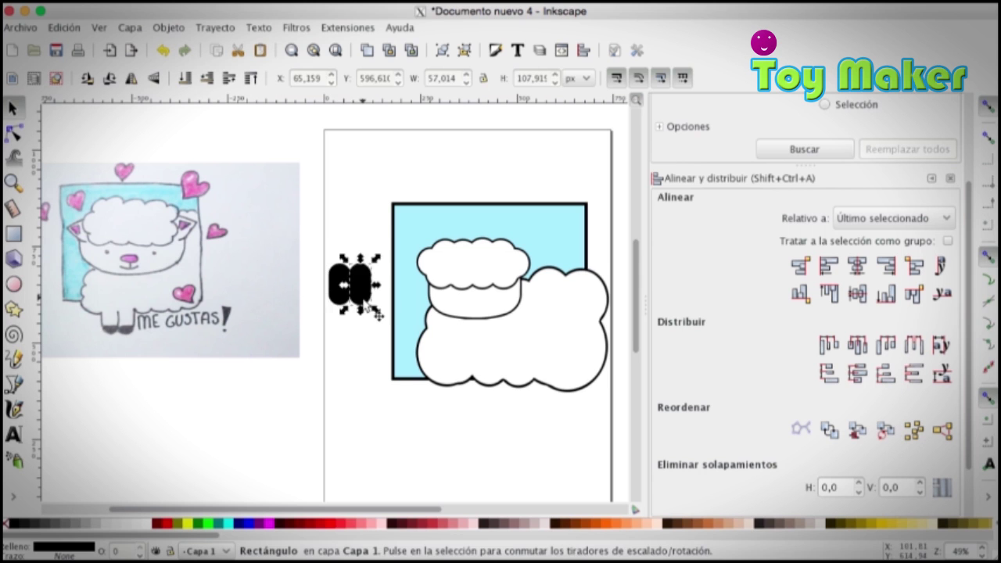
{"action": "key", "text": "Delete"}
- Add a white inset copy over the black leg shape and shorten it to about 78 px, leaving a black hoof at the bottom
{"action": "left_click", "coordinate": [331, 301]}
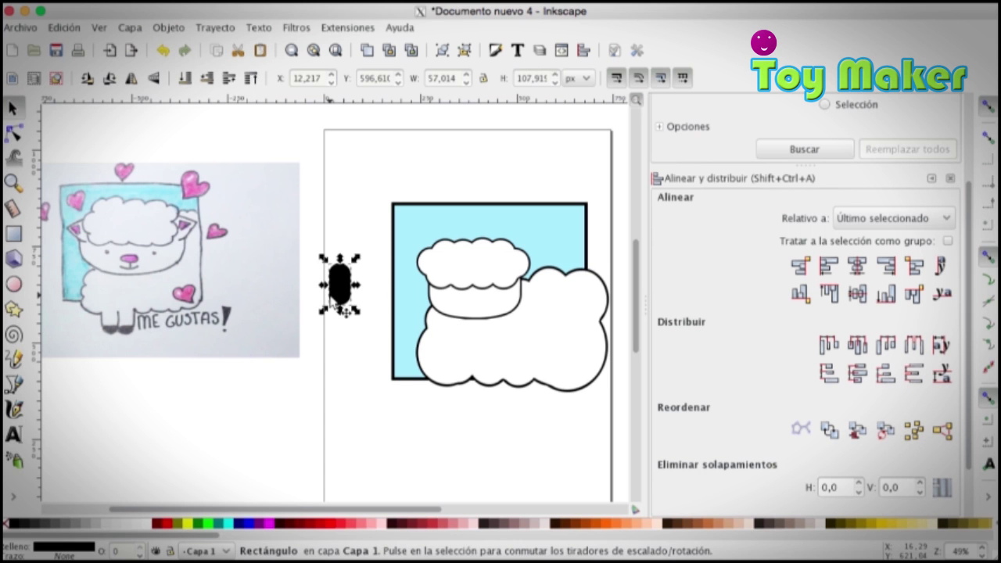
{"action": "left_click", "coordinate": [144, 525]}
{"action": "key", "text": "ctrl+("}
{"action": "key", "text": "ctrl+("}
{"action": "left_click", "coordinate": [284, 335]}
{"action": "left_click", "coordinate": [339, 286]}
{"action": "left_click_drag", "start_coordinate": [341, 305], "coordinate": [341, 295]}
{"action": "left_click", "coordinate": [342, 327]}
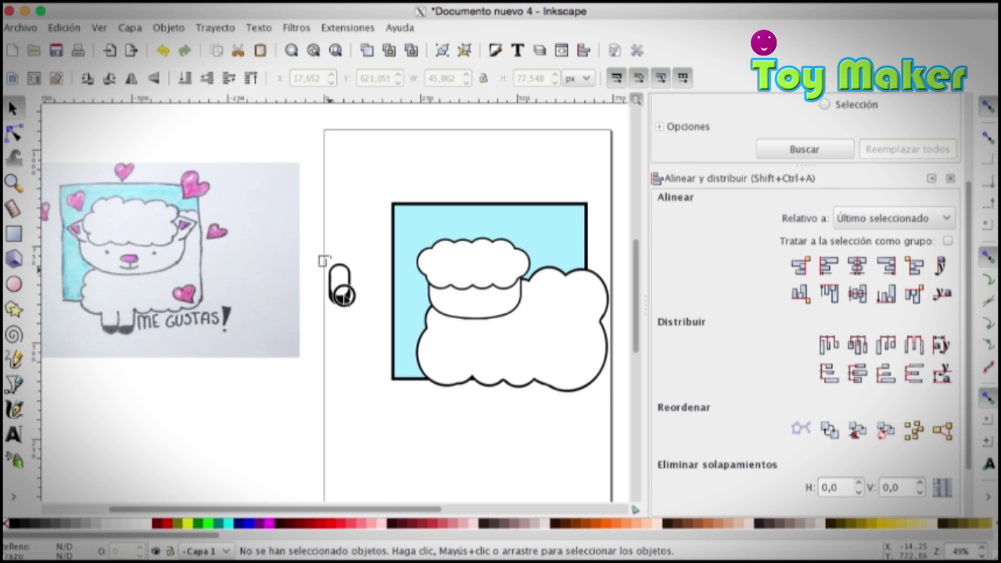
- Move the finished leg under the front of the sheep's body and send it to the back
{"action": "left_click", "coordinate": [335, 277]}
{"action": "left_click_drag", "start_coordinate": [335, 277], "coordinate": [447, 379]}
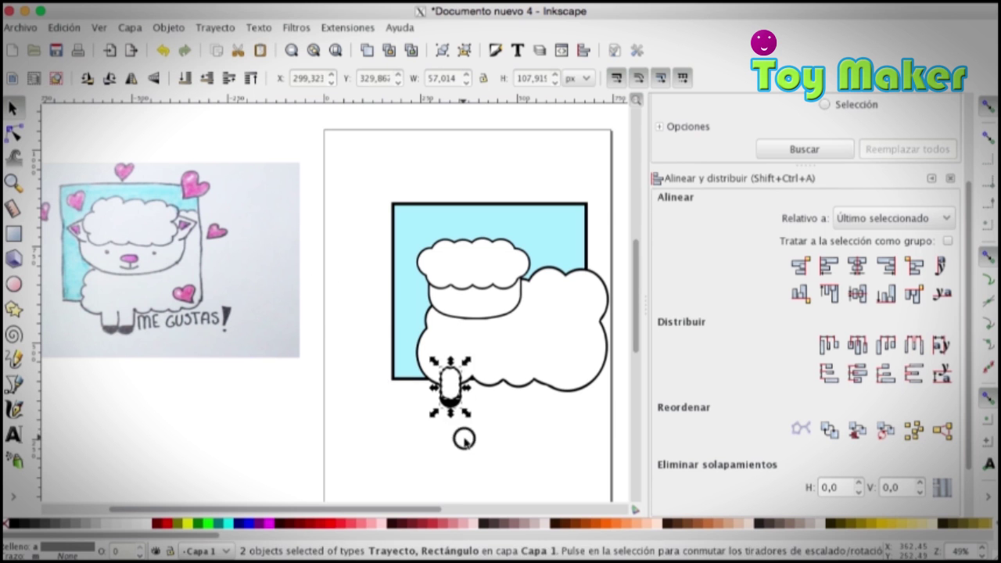
{"action": "left_click", "coordinate": [464, 443]}
{"action": "left_click_drag", "start_coordinate": [476, 431], "coordinate": [430, 352]}
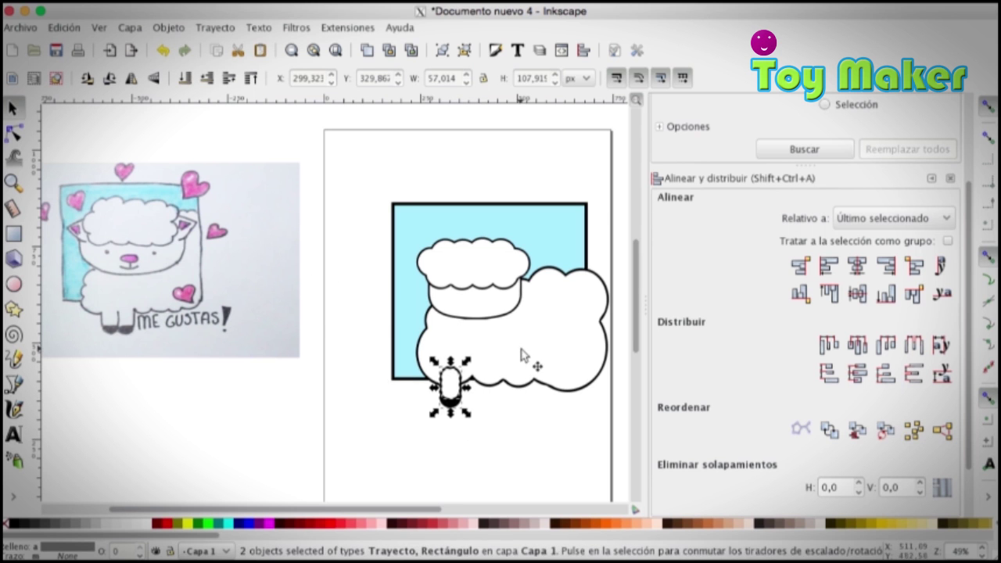
{"action": "left_click", "coordinate": [186, 82]}
{"action": "left_click", "coordinate": [494, 472]}
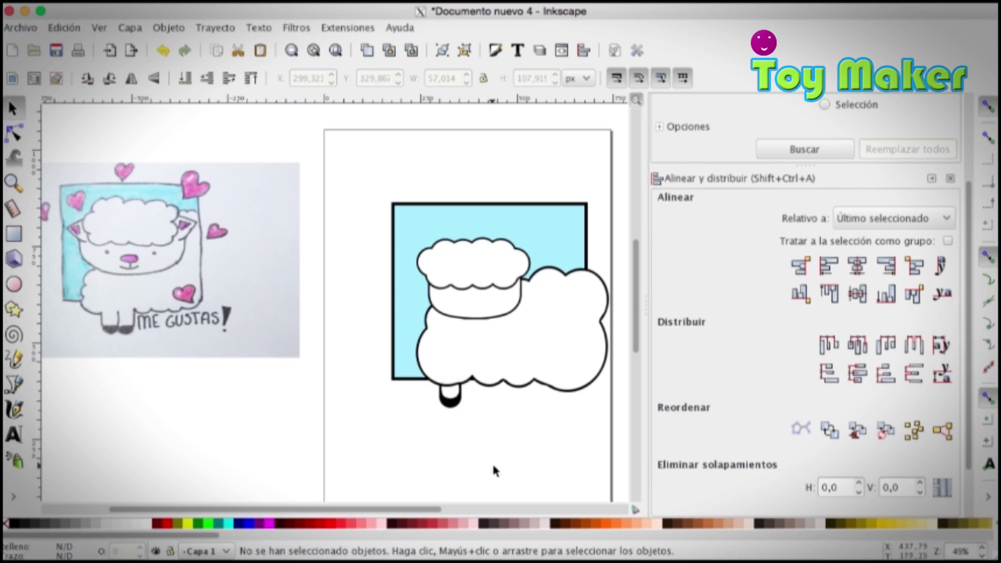
- Duplicate the front leg, place the copy right beside it and send it behind the body
{"action": "left_click_drag", "start_coordinate": [479, 428], "coordinate": [431, 354]}
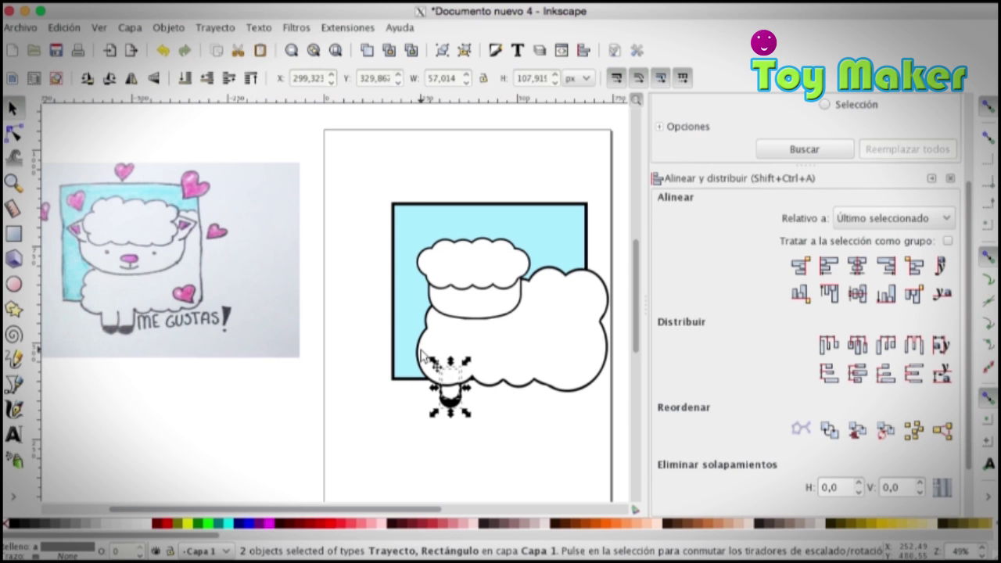
{"action": "left_click_drag", "start_coordinate": [449, 391], "coordinate": [470, 389]}
{"action": "left_click", "coordinate": [185, 78]}
{"action": "left_click", "coordinate": [449, 447]}
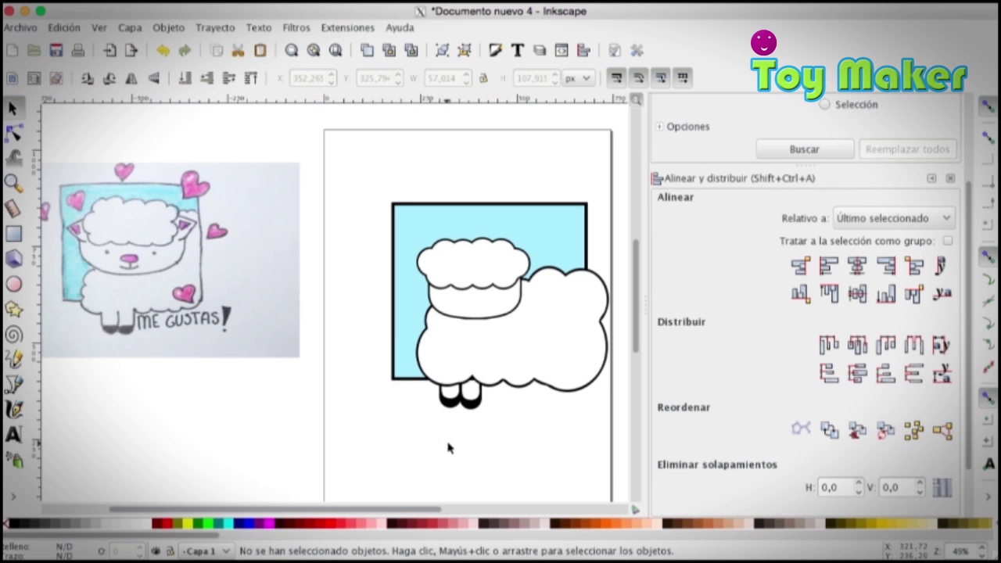
{"action": "left_click", "coordinate": [402, 360]}
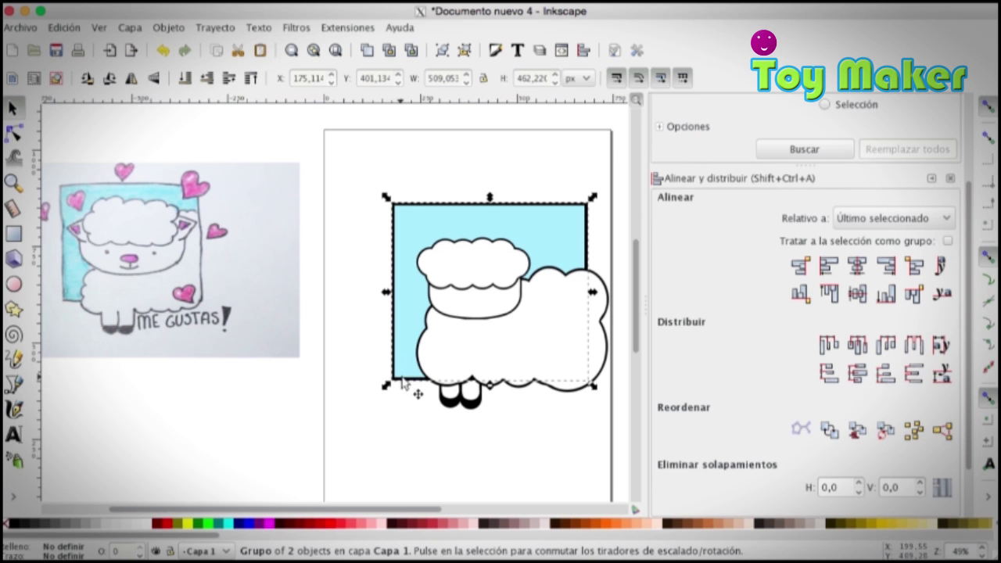
{"action": "left_click_drag", "start_coordinate": [402, 379], "coordinate": [400, 347]}
{"action": "key", "text": "ctrl+z"}
- Group the white and black shapes of each front leg into one object per leg
{"action": "left_click", "coordinate": [492, 459]}
{"action": "left_click_drag", "start_coordinate": [465, 440], "coordinate": [423, 354]}
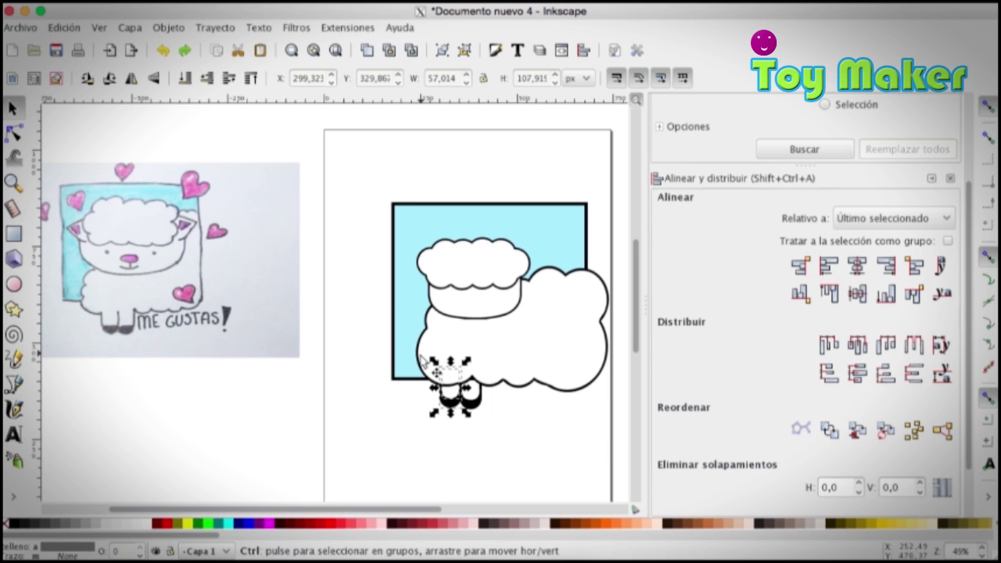
{"action": "key", "text": "ctrl+g"}
{"action": "left_click_drag", "start_coordinate": [513, 434], "coordinate": [452, 359]}
{"action": "left_click", "coordinate": [490, 431]}
{"action": "left_click", "coordinate": [467, 402]}
- Align the two grouped front legs by their top edges
{"action": "left_click_drag", "start_coordinate": [506, 429], "coordinate": [410, 355]}
{"action": "left_click", "coordinate": [829, 294]}
{"action": "left_click", "coordinate": [513, 422]}
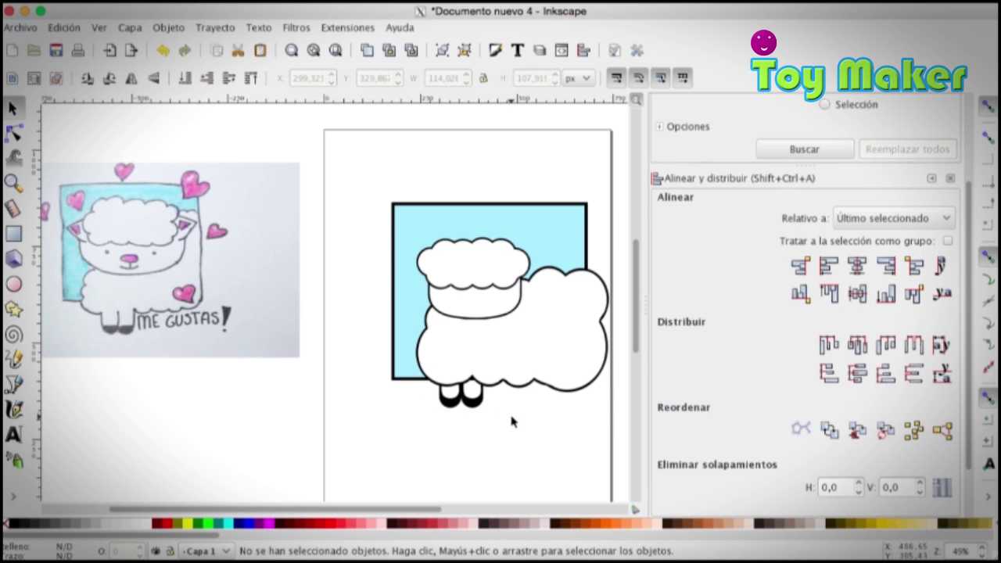
- Shift the blue frame slightly upward and enlarge the sheep's head, including its wool
{"action": "left_click", "coordinate": [414, 247]}
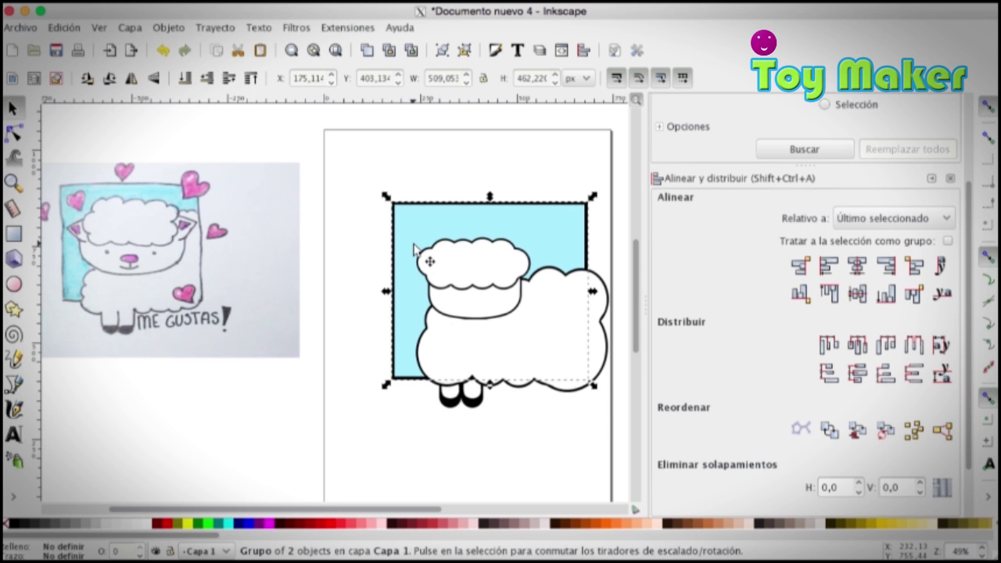
{"action": "left_click", "coordinate": [558, 436]}
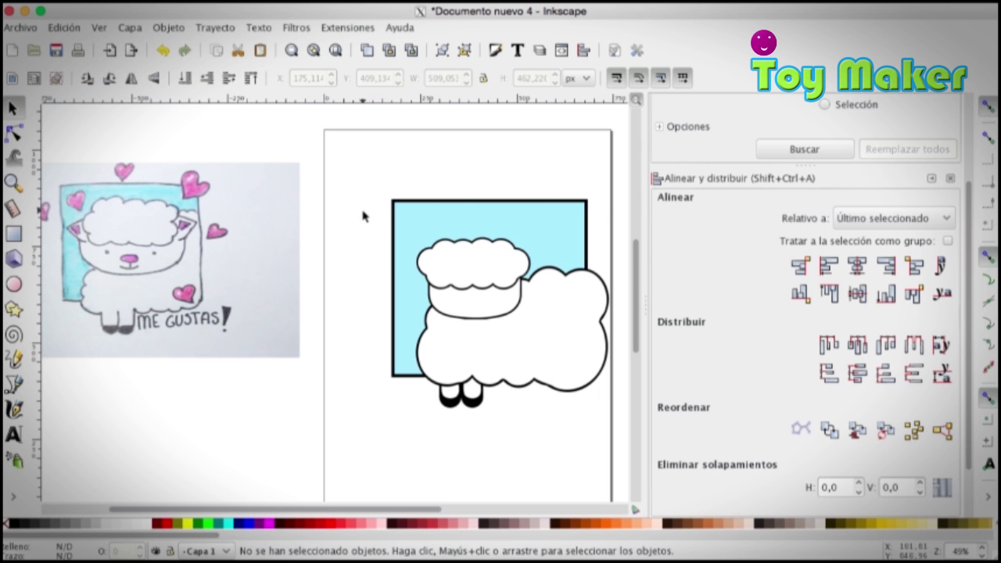
{"action": "left_click_drag", "start_coordinate": [363, 216], "coordinate": [553, 344]}
{"action": "left_click", "coordinate": [570, 426]}
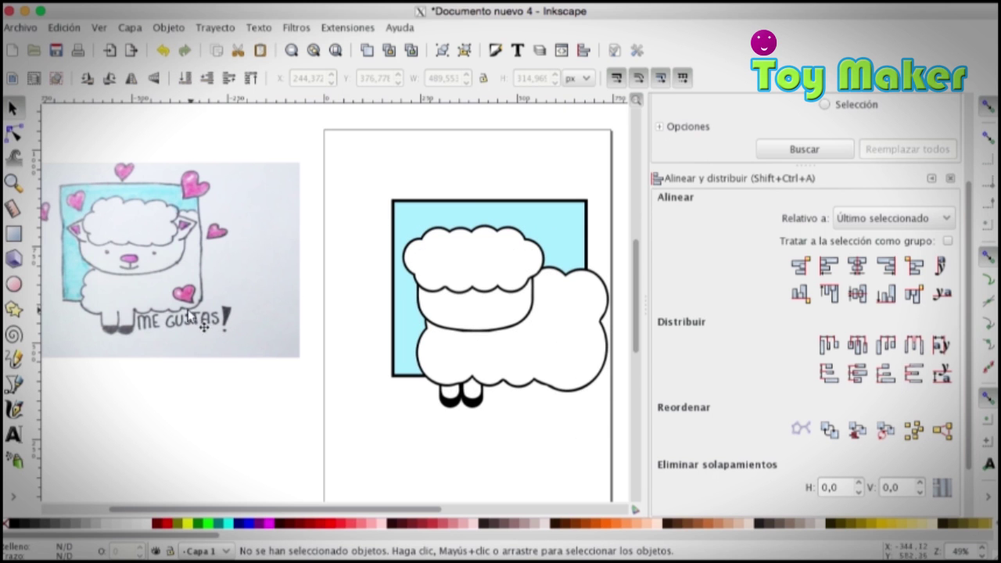
- Duplicate the pair of front legs and place the copy under the rear of the body
{"action": "left_click_drag", "start_coordinate": [493, 426], "coordinate": [396, 352]}
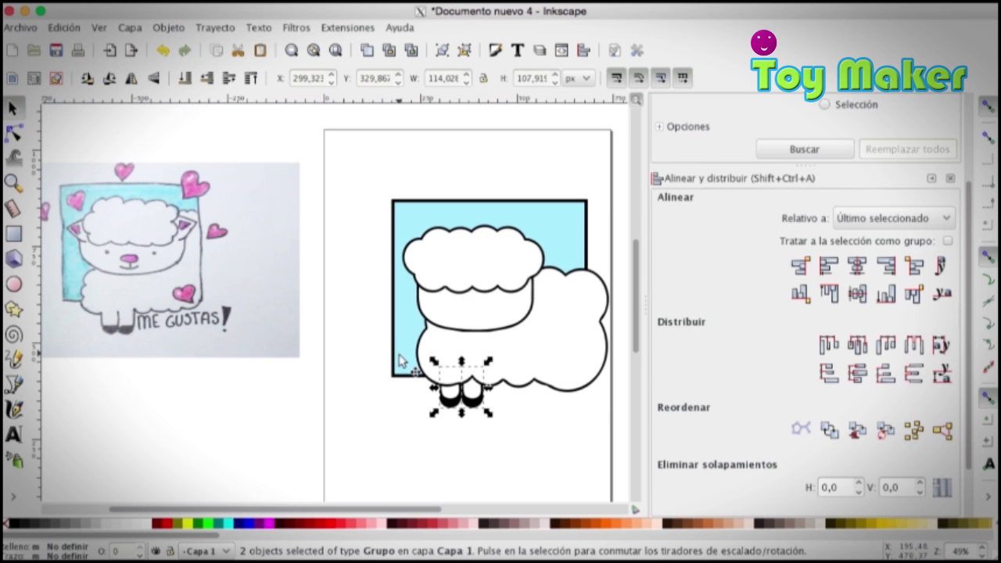
{"action": "left_click_drag", "start_coordinate": [467, 389], "coordinate": [575, 391]}
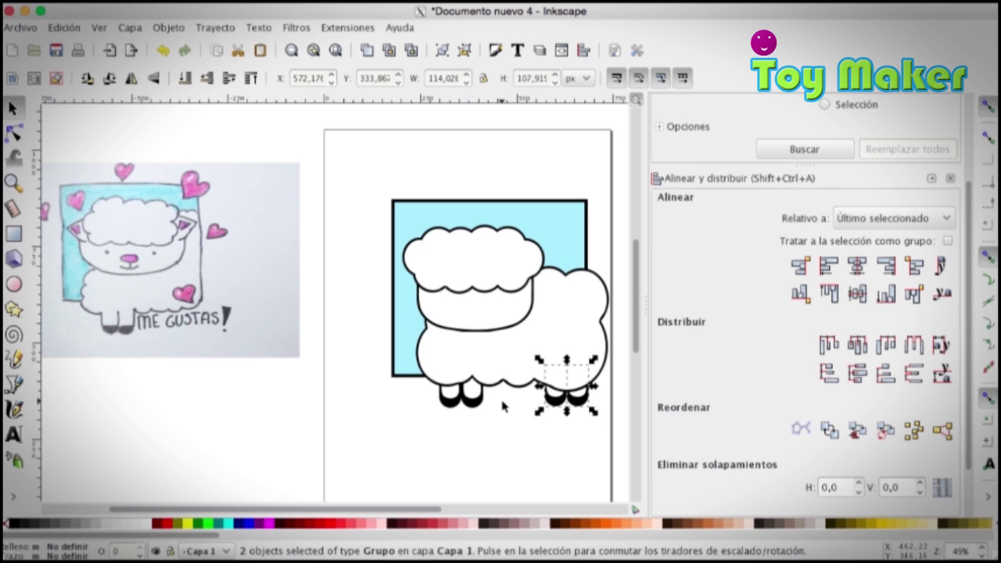
{"action": "left_click", "coordinate": [489, 425]}
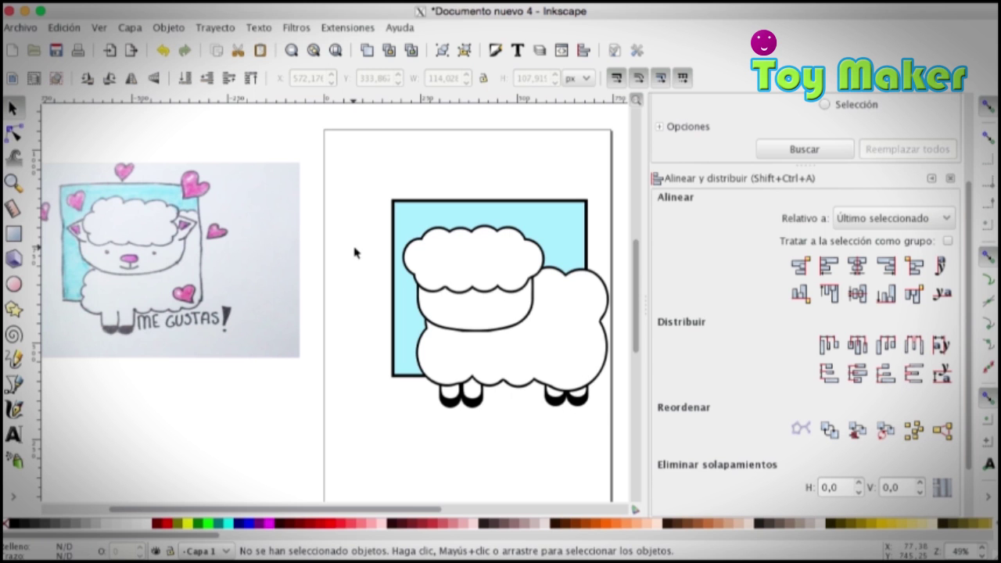
- Draw a black circle about 57 px wide below the reference image and arrange overlapping copies of it into a small cloud
{"action": "left_click_drag", "start_coordinate": [407, 509], "coordinate": [419, 509]}
{"action": "left_click", "coordinate": [13, 284]}
{"action": "mouse_move", "coordinate": [267, 394]}
{"action": "left_mouse_down"}
{"action": "mouse_move", "coordinate": [282, 409]}
{"action": "mouse_move", "coordinate": [290, 385]}
{"action": "left_mouse_up"}
{"action": "left_click", "coordinate": [14, 523]}
{"action": "left_click", "coordinate": [13, 109]}
{"action": "key", "text": "s"}
{"action": "left_click", "coordinate": [291, 396]}
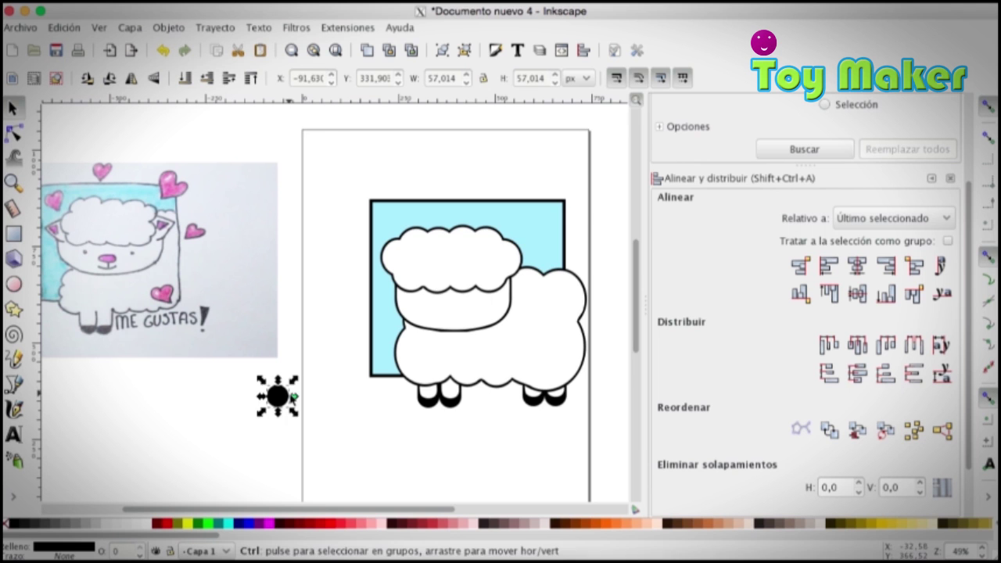
{"action": "left_click_drag", "start_coordinate": [292, 414], "coordinate": [305, 395]}
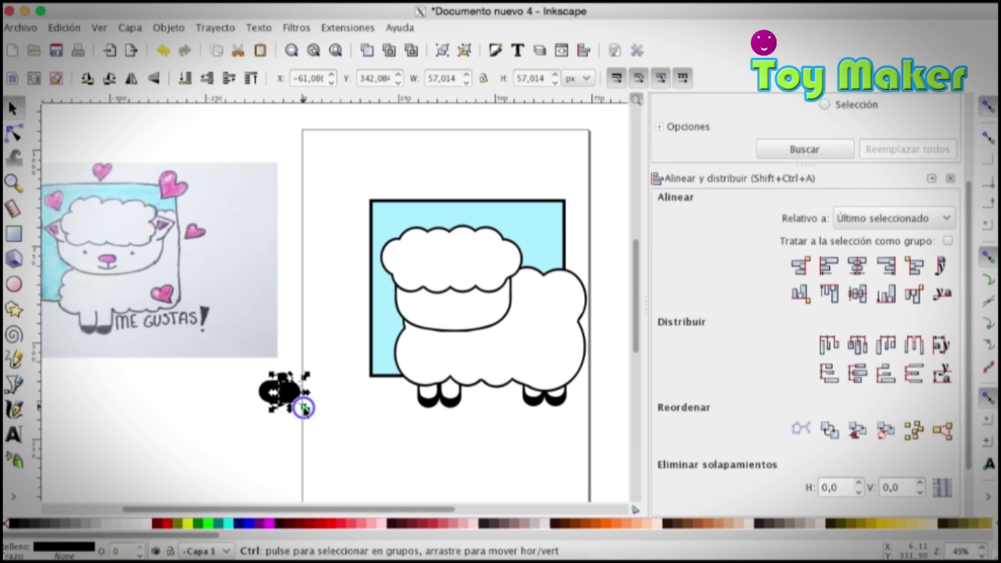
- Group the overlapping black circles and unite them into a single cloud-shaped path
{"action": "left_click", "coordinate": [319, 425]}
{"action": "left_click_drag", "start_coordinate": [319, 424], "coordinate": [217, 364]}
{"action": "left_click", "coordinate": [168, 27]}
{"action": "left_click", "coordinate": [185, 102]}
{"action": "left_click", "coordinate": [303, 261]}
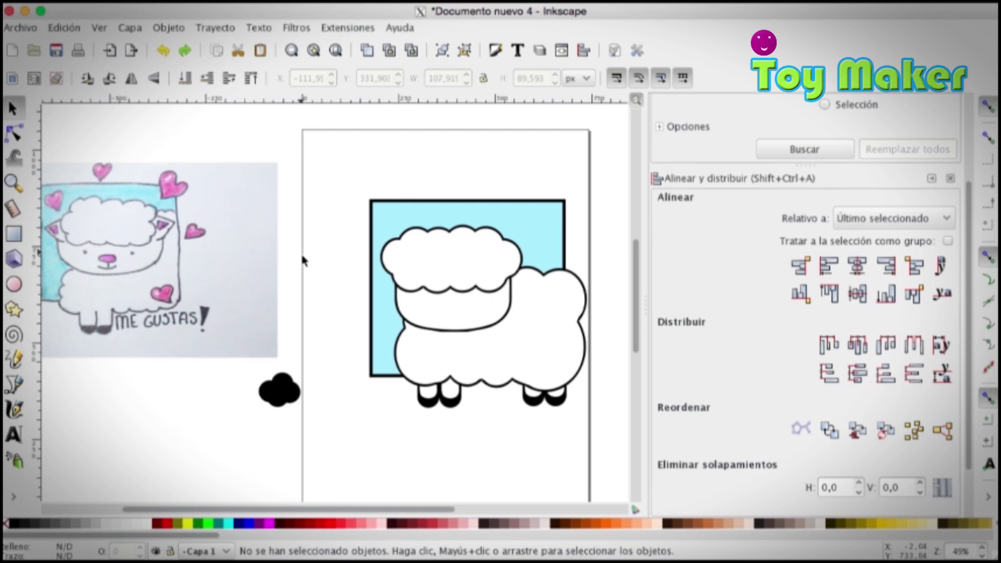
{"action": "left_click_drag", "start_coordinate": [324, 432], "coordinate": [242, 361]}
{"action": "left_click", "coordinate": [215, 28]}
{"action": "left_click", "coordinate": [227, 116]}
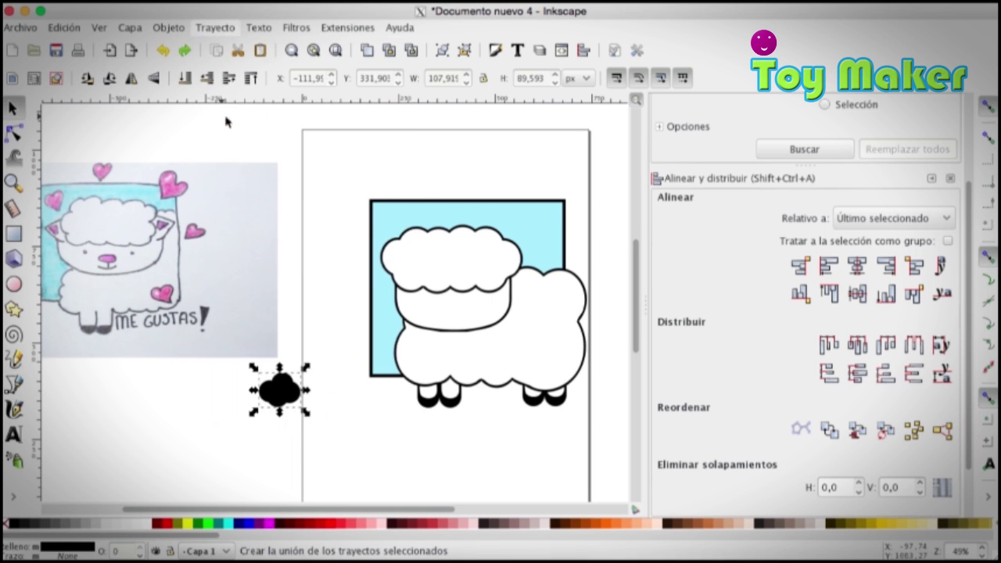
- Add a white copy of the cloud and inset it to leave a black outline around it
{"action": "left_click", "coordinate": [144, 523]}
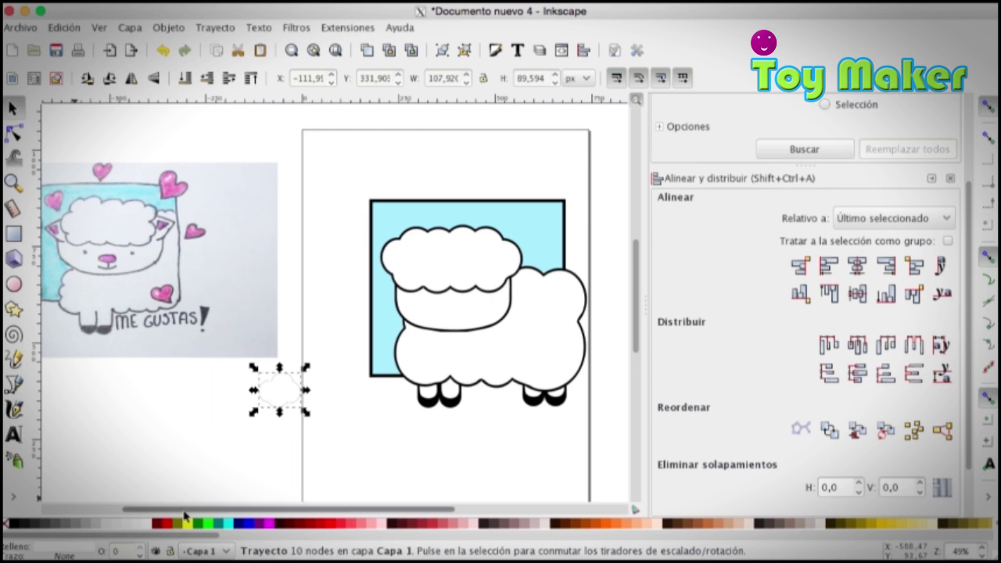
{"action": "key", "text": "ctrl+)"}
{"action": "key", "text": "ctrl+("}
{"action": "key", "text": "ctrl+("}
{"action": "key", "text": "ctrl+("}
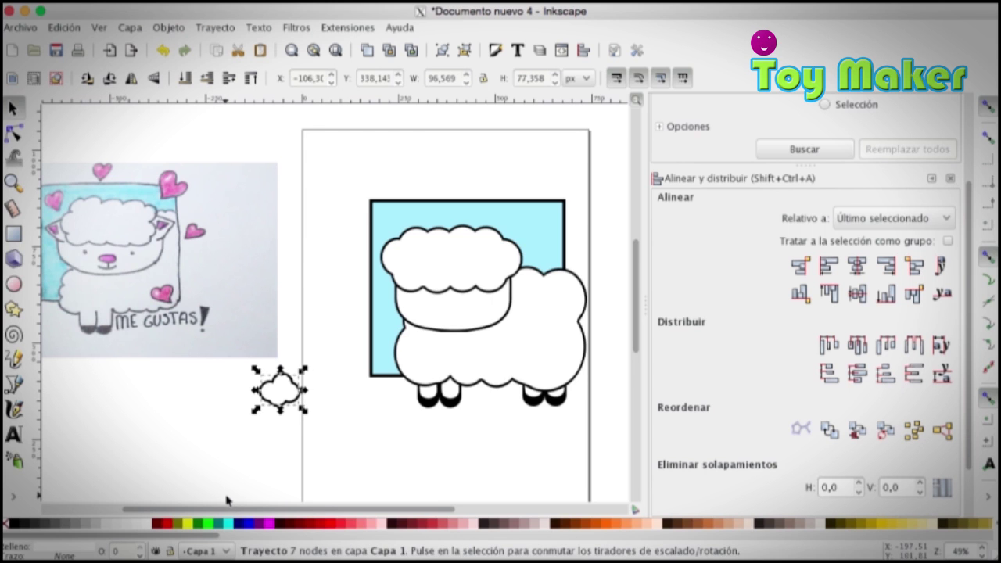
- Group the white and black cloud shapes and place them at the upper rear of the body as the tail
{"action": "left_click_drag", "start_coordinate": [326, 440], "coordinate": [262, 393]}
{"action": "left_click_drag", "start_coordinate": [238, 356], "coordinate": [332, 435]}
{"action": "key", "text": "ctrl+g"}
{"action": "left_click_drag", "start_coordinate": [279, 388], "coordinate": [577, 277]}
{"action": "left_click", "coordinate": [581, 268]}
{"action": "left_click", "coordinate": [618, 271]}
{"action": "left_click_drag", "start_coordinate": [424, 510], "coordinate": [399, 493]}
{"action": "left_click", "coordinate": [401, 210]}
{"action": "left_click_drag", "start_coordinate": [359, 173], "coordinate": [594, 389]}
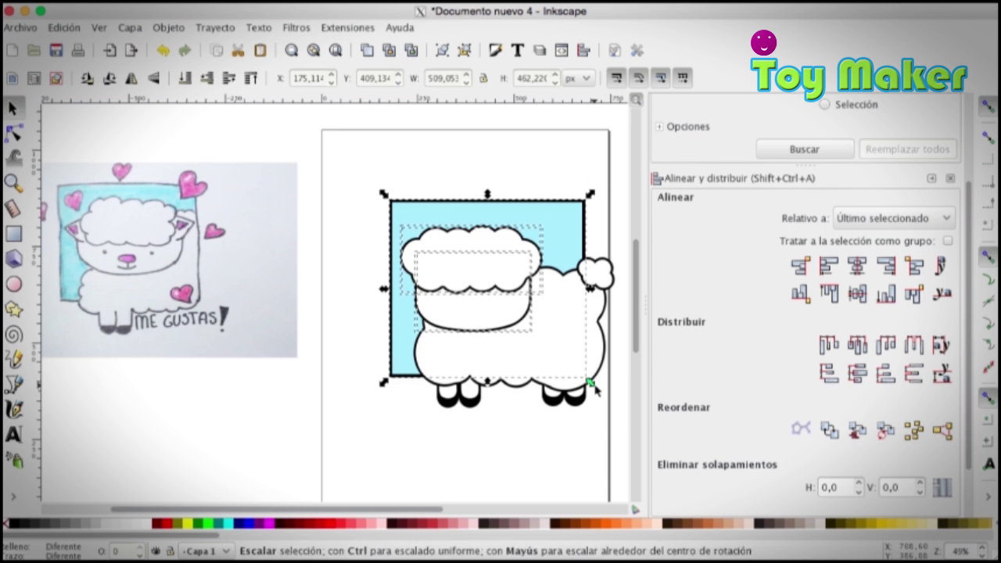
{"action": "left_click", "coordinate": [359, 196]}
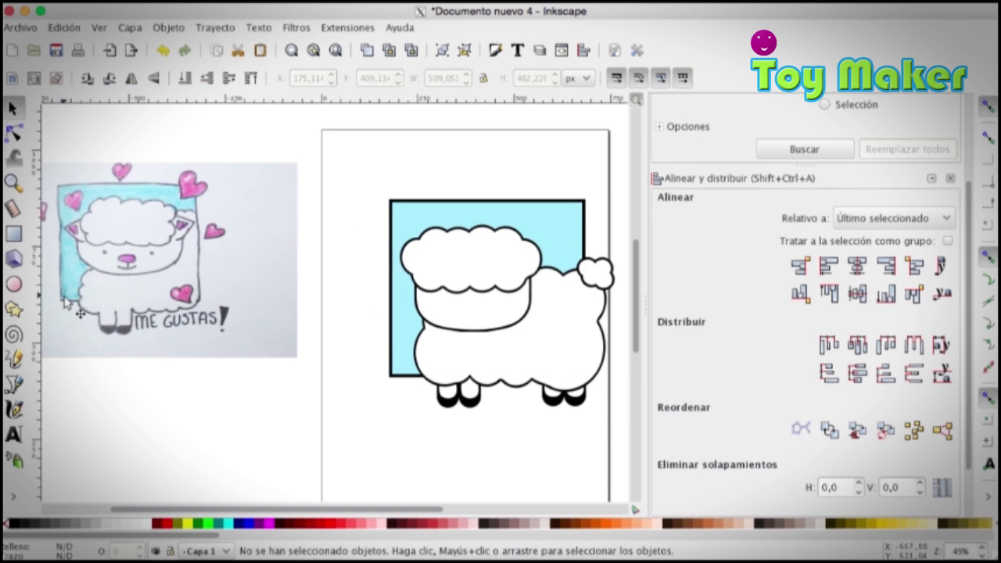
- Draw a small black circle for an eye and place it on the right half of the sheep's face
{"action": "left_click", "coordinate": [14, 285]}
{"action": "left_click_drag", "start_coordinate": [298, 343], "coordinate": [314, 357]}
{"action": "left_click", "coordinate": [18, 524]}
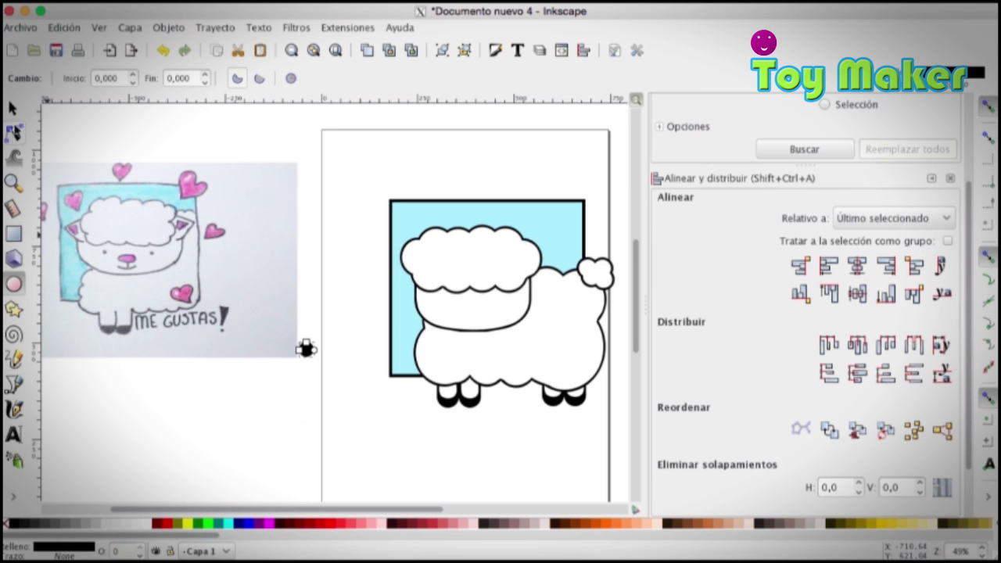
{"action": "key", "text": "s"}
{"action": "left_click_drag", "start_coordinate": [306, 347], "coordinate": [495, 301]}
{"action": "key", "text": "Escape"}
- Duplicate the eye onto the other half of the face and align both eyes at the same height
{"action": "key", "text": "ctrl+d"}
{"action": "left_click_drag", "start_coordinate": [372, 286], "coordinate": [513, 315]}
{"action": "left_click", "coordinate": [827, 271]}
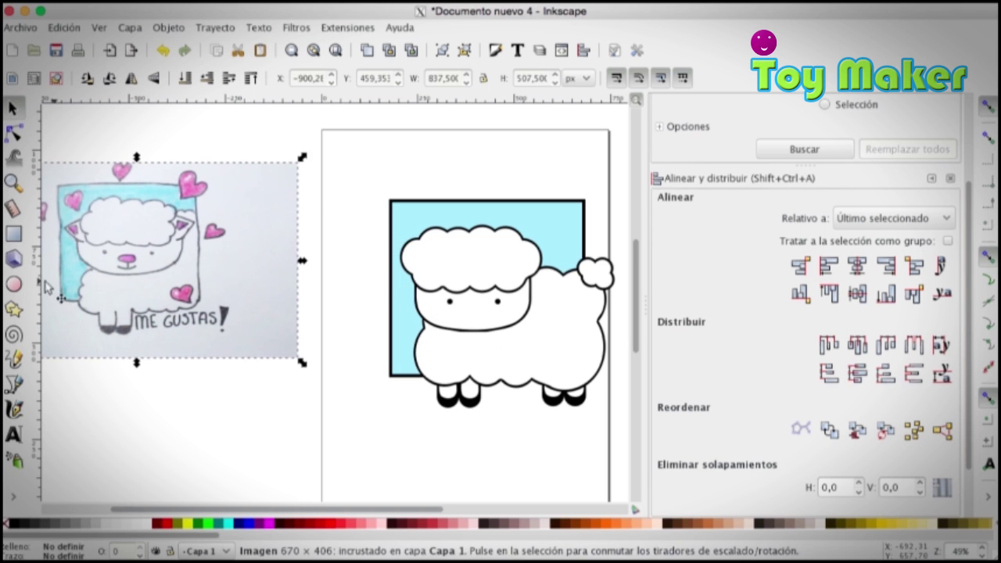
- Draw a flat ellipse about 67 by 31 px above the frame for the nose and fill it light pink
{"action": "left_click", "coordinate": [14, 284]}
{"action": "left_click_drag", "start_coordinate": [329, 163], "coordinate": [361, 177]}
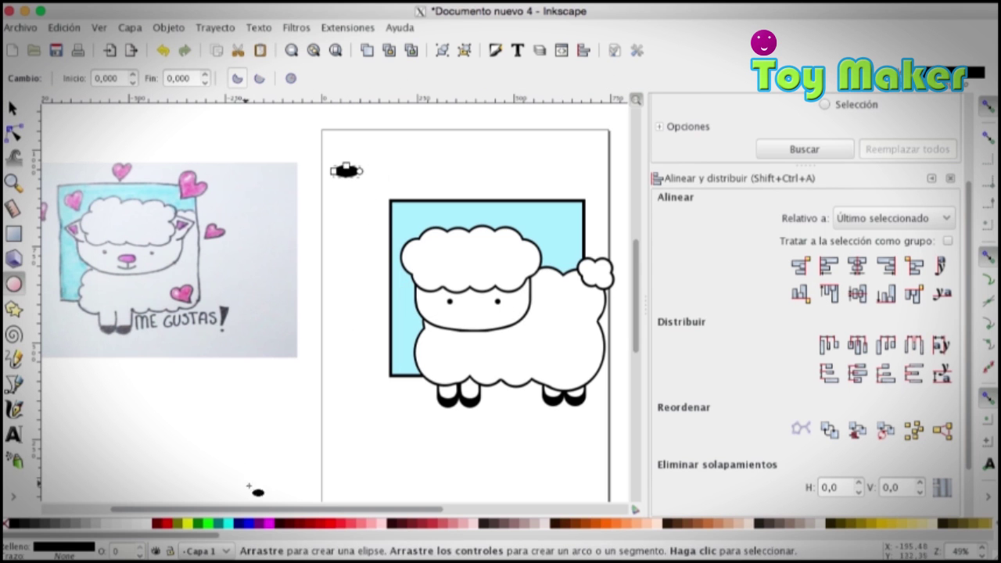
{"action": "left_click", "coordinate": [269, 522]}
{"action": "left_click", "coordinate": [169, 28]}
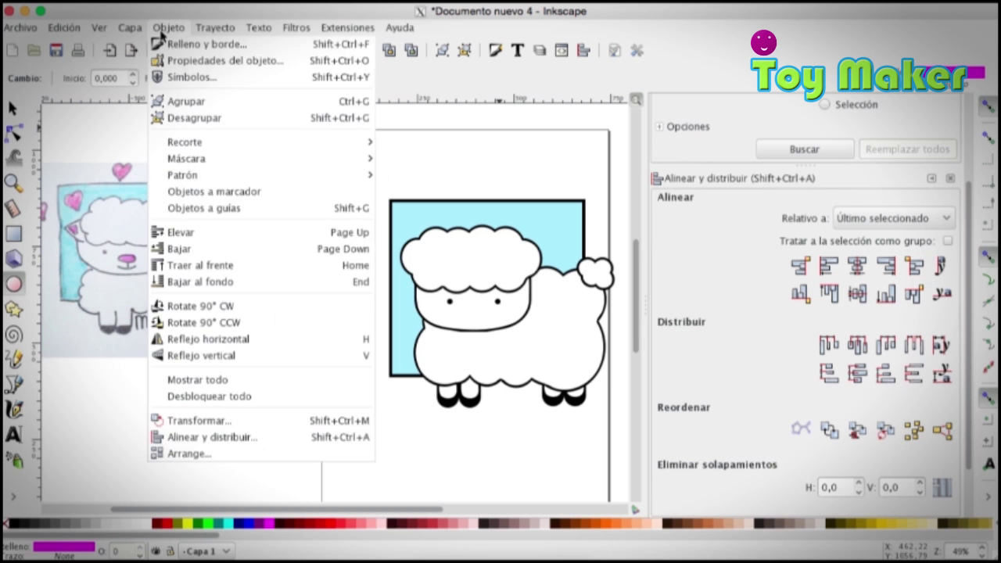
{"action": "left_click", "coordinate": [188, 43]}
{"action": "left_click_drag", "start_coordinate": [784, 338], "coordinate": [790, 368]}
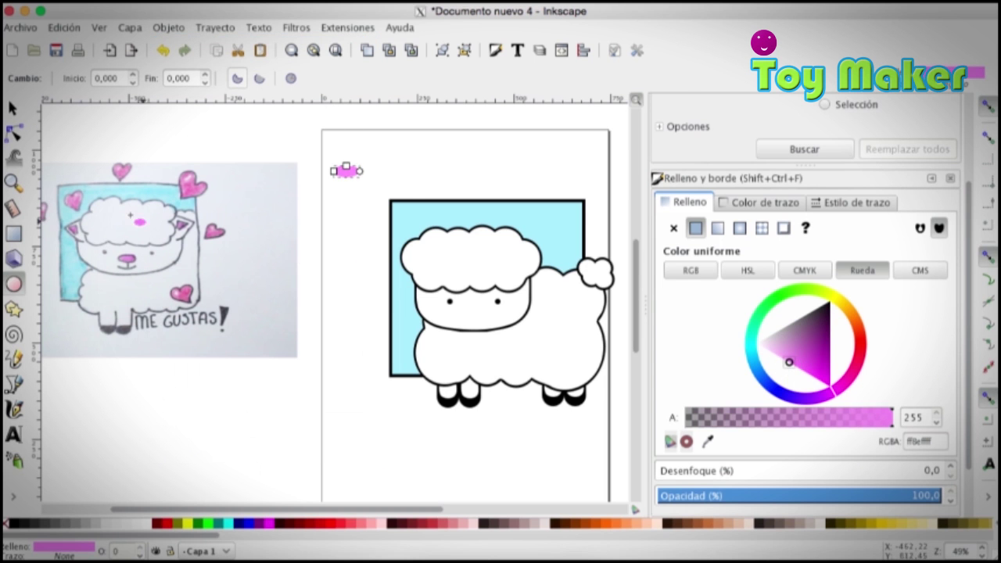
- Move the pink nose onto the face, centred slightly below and between the eyes
{"action": "key", "text": "s"}
{"action": "left_click_drag", "start_coordinate": [346, 170], "coordinate": [473, 318]}
{"action": "left_click", "coordinate": [324, 299]}
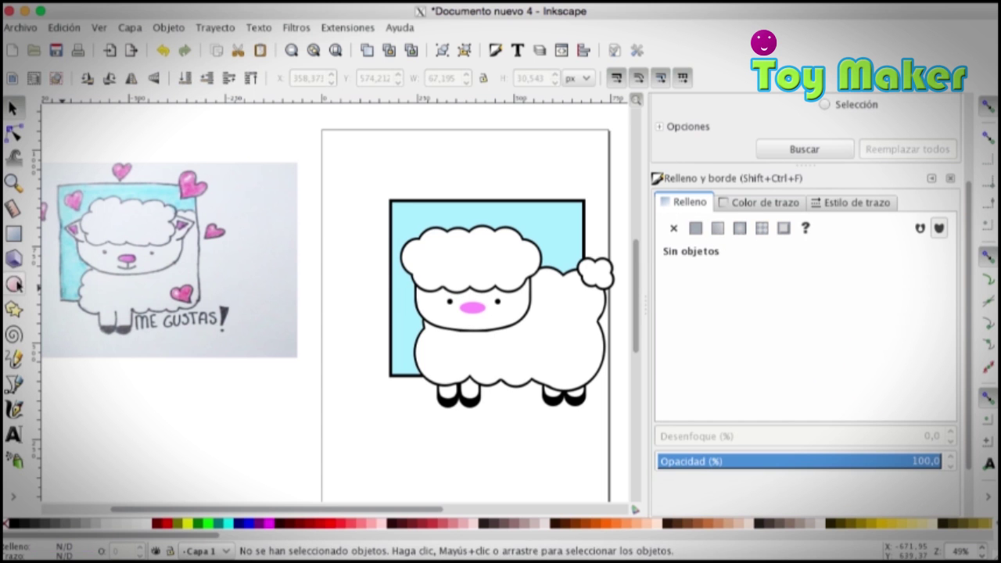
- Draw a narrow upright pink rounded rectangle about 14 by 92 px in the empty area beside the frame
{"action": "left_click", "coordinate": [15, 284]}
{"action": "left_click", "coordinate": [13, 233]}
{"action": "left_click_drag", "start_coordinate": [331, 233], "coordinate": [334, 267]}
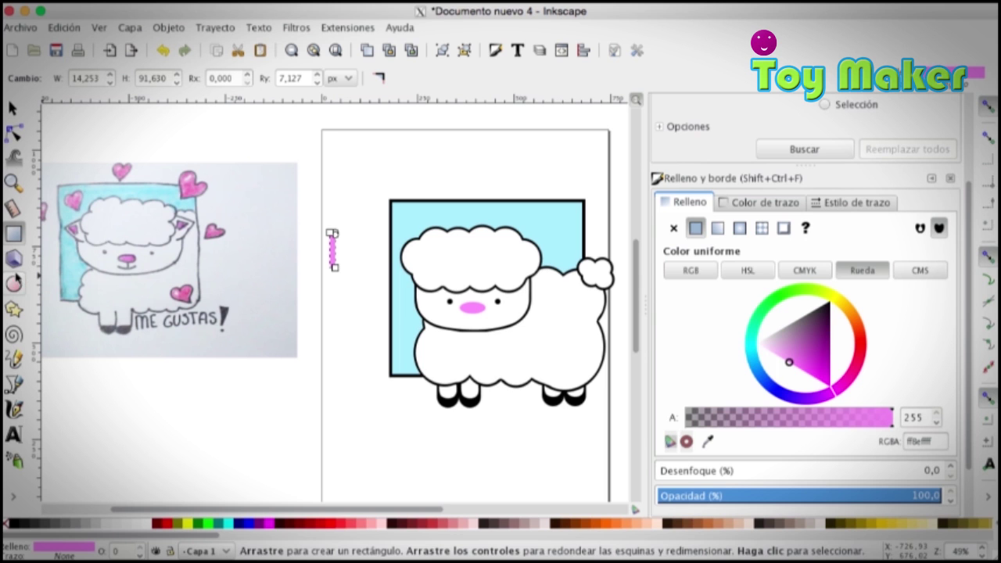
- Draw a pink circle about 120 px wide above the frame and cover its upper part with a white copy, leaving a smile-shaped crescent
{"action": "left_click", "coordinate": [13, 283]}
{"action": "left_click_drag", "start_coordinate": [341, 135], "coordinate": [389, 182]}
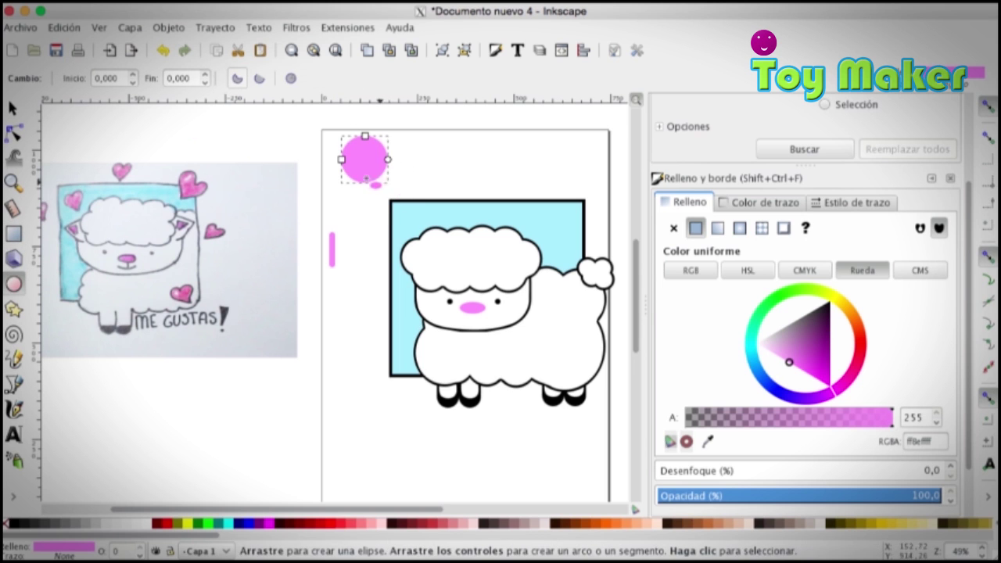
{"action": "key", "text": "s"}
{"action": "left_click_drag", "start_coordinate": [391, 130], "coordinate": [403, 120]}
{"action": "left_click", "coordinate": [146, 522]}
{"action": "left_click_drag", "start_coordinate": [365, 164], "coordinate": [359, 160]}
{"action": "left_click", "coordinate": [316, 129]}
- Try to subtract the covering white copy from the pink circle above the frame using the Difference path operation
{"action": "left_click_drag", "start_coordinate": [315, 128], "coordinate": [430, 202]}
{"action": "left_click", "coordinate": [215, 28]}
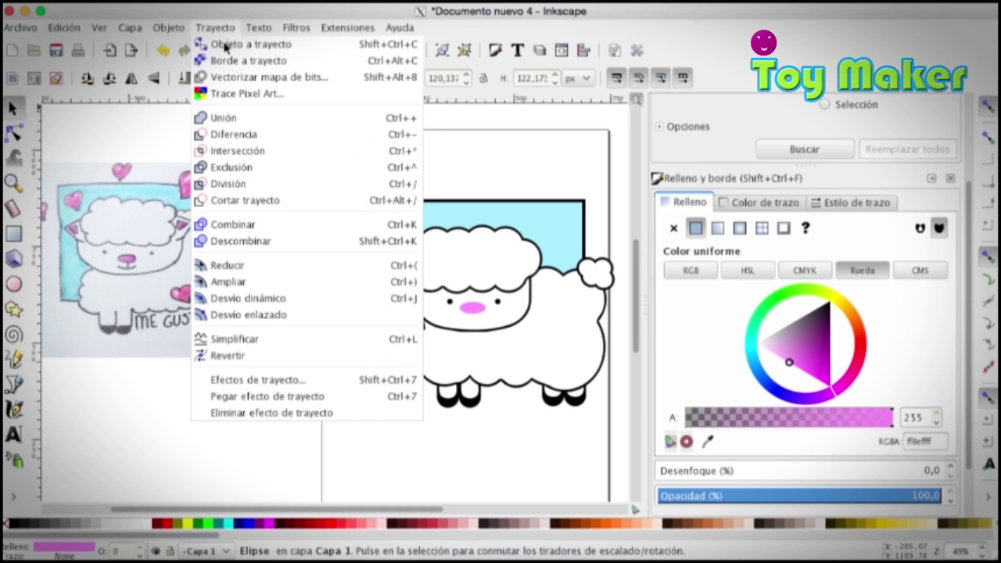
{"action": "left_click", "coordinate": [226, 136]}
{"action": "left_click_drag", "start_coordinate": [366, 187], "coordinate": [409, 152]}
{"action": "key", "text": "ctrl+z"}
{"action": "left_click", "coordinate": [314, 134]}
{"action": "left_click_drag", "start_coordinate": [308, 119], "coordinate": [431, 217]}
{"action": "left_click", "coordinate": [412, 153]}
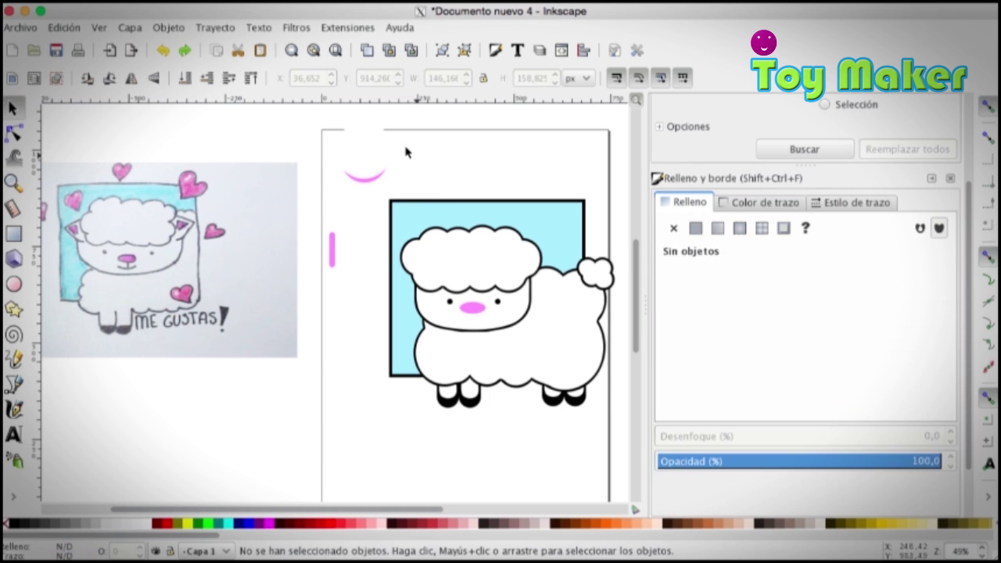
{"action": "left_click_drag", "start_coordinate": [370, 122], "coordinate": [443, 126]}
{"action": "key", "text": "ctrl+z"}
- Subtract the pale covering circle from the pink circle, keeping only a smile-shaped crescent about 108 by 38 px
{"action": "left_click", "coordinate": [296, 120]}
{"action": "mouse_move", "coordinate": [300, 117]}
{"action": "left_mouse_down"}
{"action": "mouse_move", "coordinate": [444, 219]}
{"action": "mouse_move", "coordinate": [309, 118]}
{"action": "left_mouse_up"}
{"action": "left_click", "coordinate": [168, 27]}
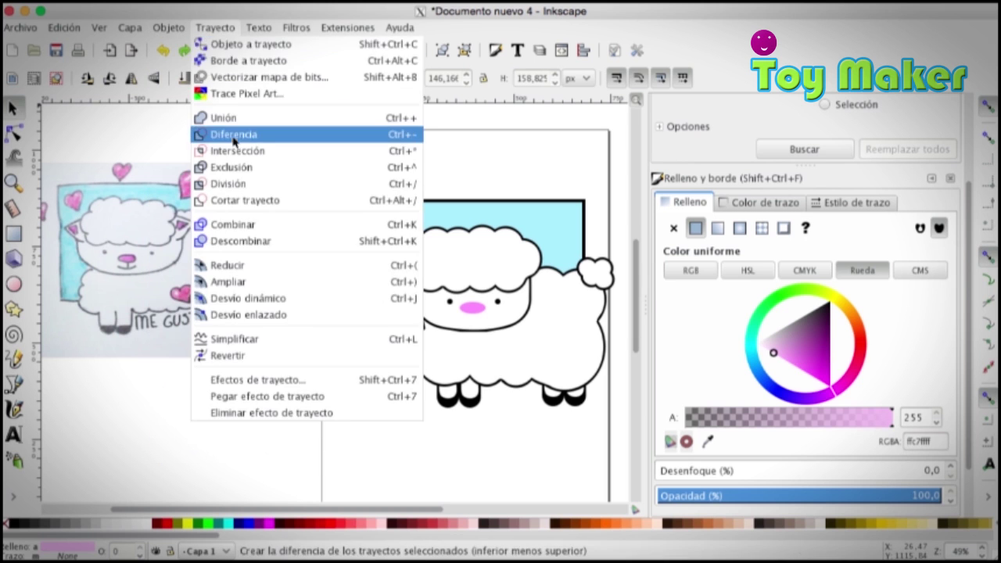
{"action": "left_click", "coordinate": [233, 140]}
{"action": "left_click_drag", "start_coordinate": [365, 187], "coordinate": [360, 227]}
{"action": "key", "text": "ctrl+z"}
- Move the pink crescent onto the lower end of the narrow upright bar beside the frame
{"action": "left_click", "coordinate": [364, 177]}
{"action": "left_click_drag", "start_coordinate": [364, 177], "coordinate": [327, 272]}
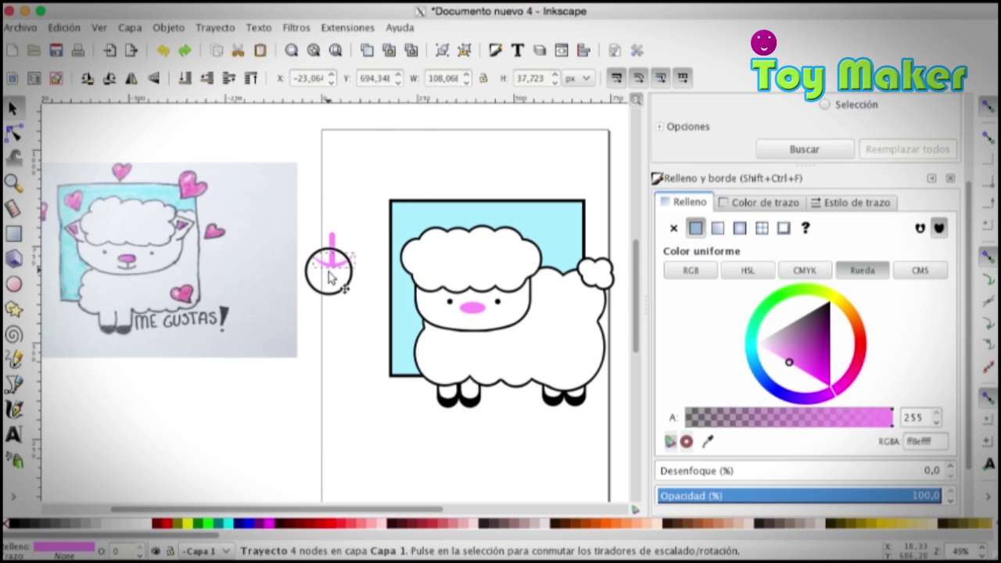
{"action": "left_click", "coordinate": [340, 248]}
{"action": "left_click_drag", "start_coordinate": [341, 251], "coordinate": [336, 249]}
- Align the crescent and the upright bar so they are centred on the same vertical axis
{"action": "left_click", "coordinate": [313, 213]}
{"action": "left_click_drag", "start_coordinate": [314, 208], "coordinate": [339, 273]}
{"action": "left_click_drag", "start_coordinate": [331, 233], "coordinate": [377, 288]}
{"action": "left_click", "coordinate": [300, 225]}
{"action": "left_click", "coordinate": [583, 50]}
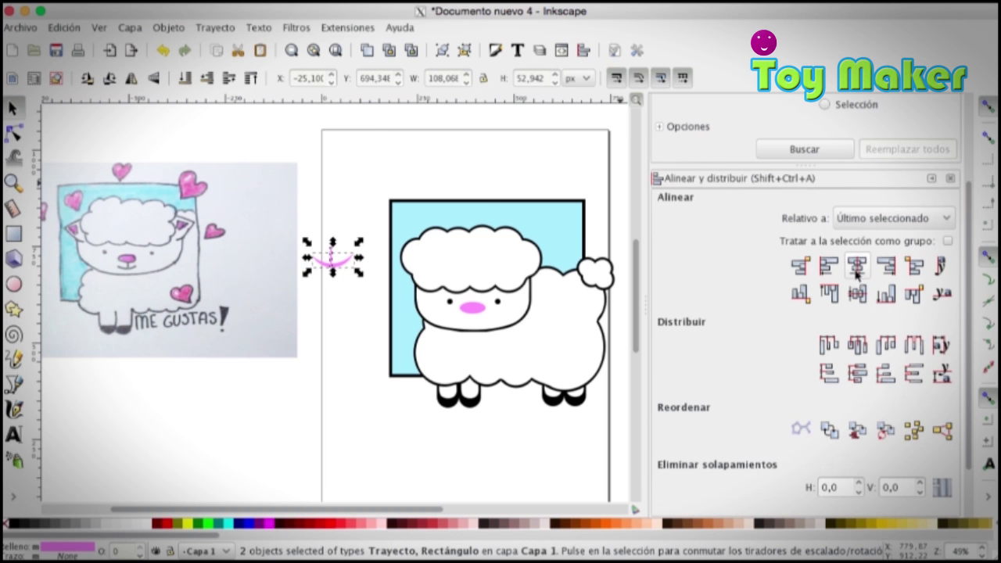
{"action": "left_click", "coordinate": [328, 167]}
{"action": "left_click_drag", "start_coordinate": [302, 179], "coordinate": [366, 283]}
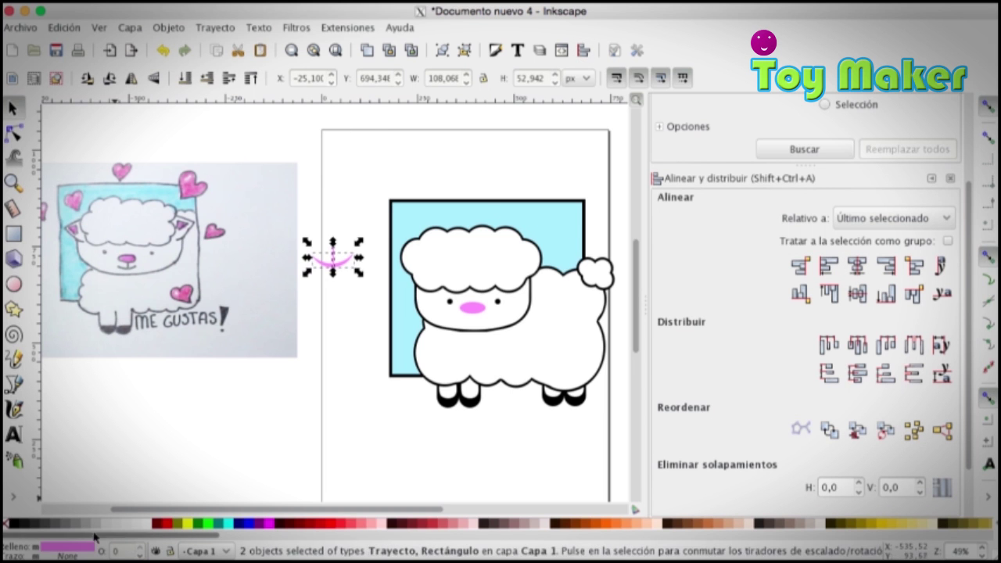
- Turn the crescent and bar into one black united mouth shape and place it, about 71 px wide, directly below the nose
{"action": "left_click", "coordinate": [14, 524]}
{"action": "left_click", "coordinate": [216, 28]}
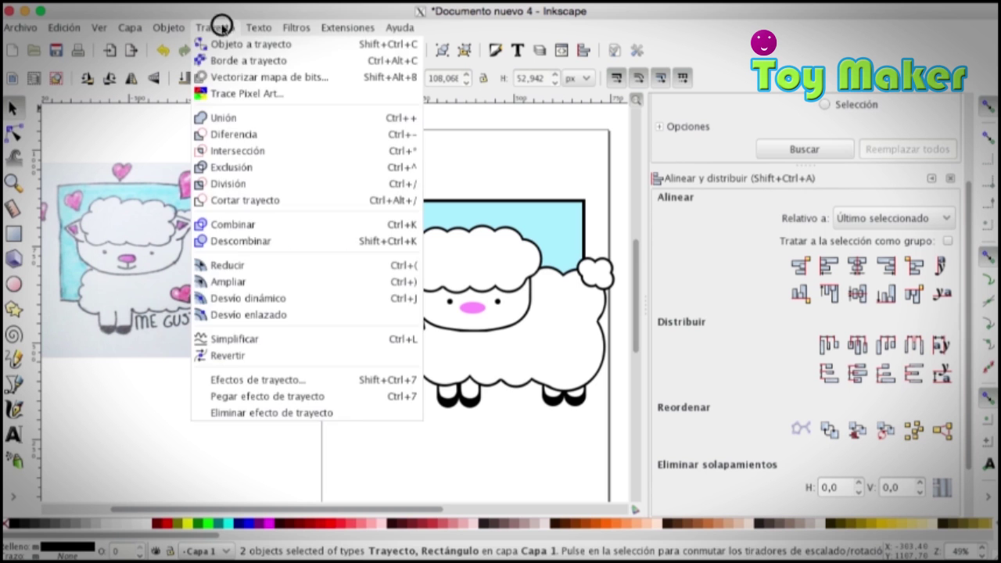
{"action": "left_click", "coordinate": [234, 132]}
{"action": "left_click", "coordinate": [324, 258]}
{"action": "left_click_drag", "start_coordinate": [337, 270], "coordinate": [478, 326]}
- Fill the sheep's nose ellipse with black
{"action": "key", "text": "z"}
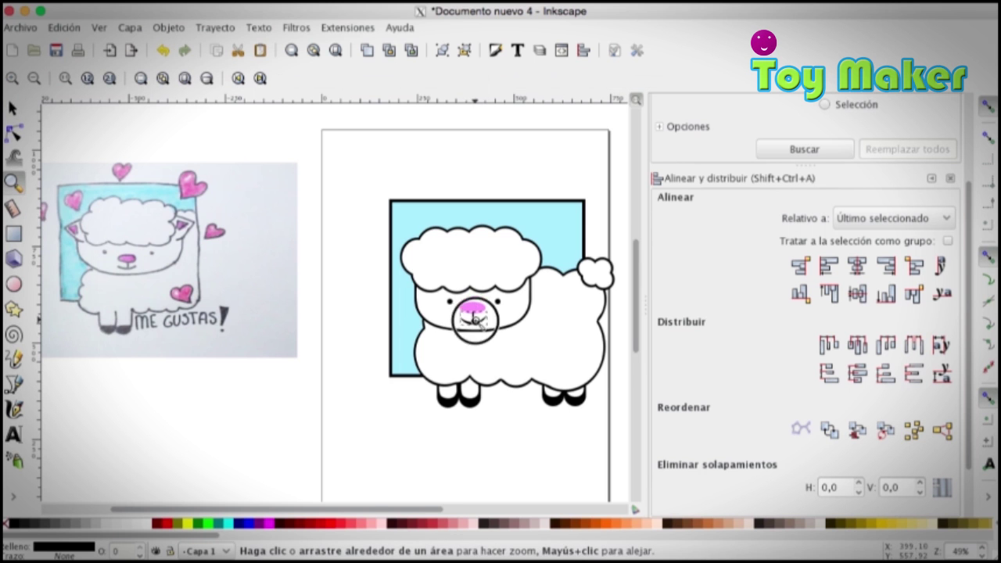
{"action": "triple_click", "coordinate": [475, 319]}
{"action": "key", "text": "s"}
{"action": "left_click", "coordinate": [449, 285]}
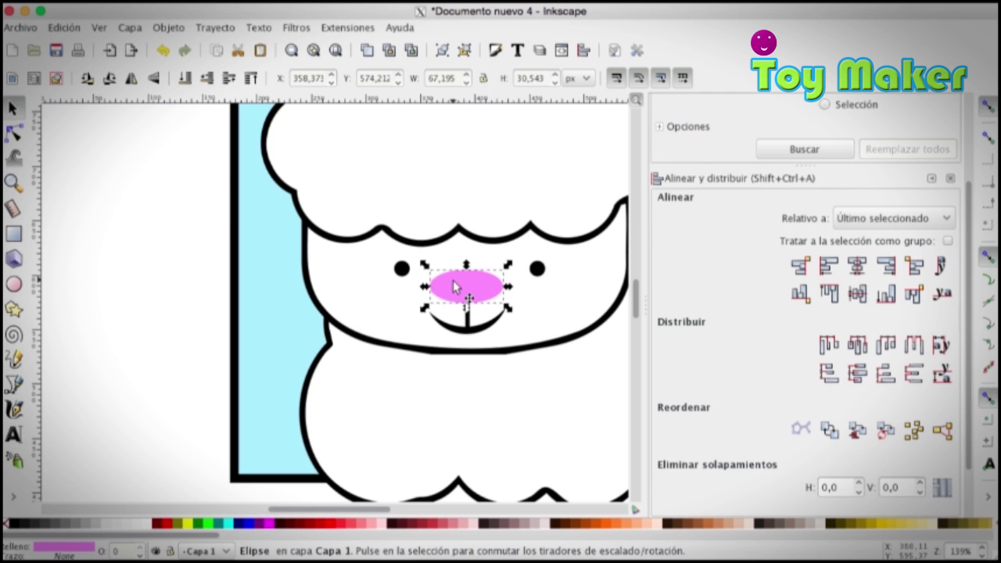
{"action": "left_click_drag", "start_coordinate": [457, 287], "coordinate": [506, 287]}
{"action": "key", "text": "ctrl+z"}
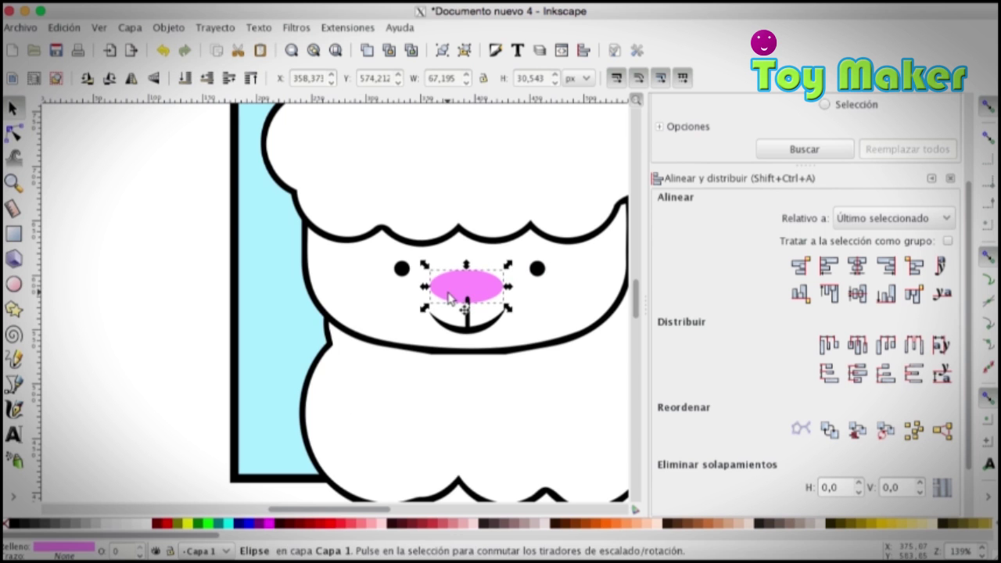
{"action": "left_click", "coordinate": [16, 524]}
{"action": "left_click", "coordinate": [499, 300]}
{"action": "left_click", "coordinate": [480, 284]}
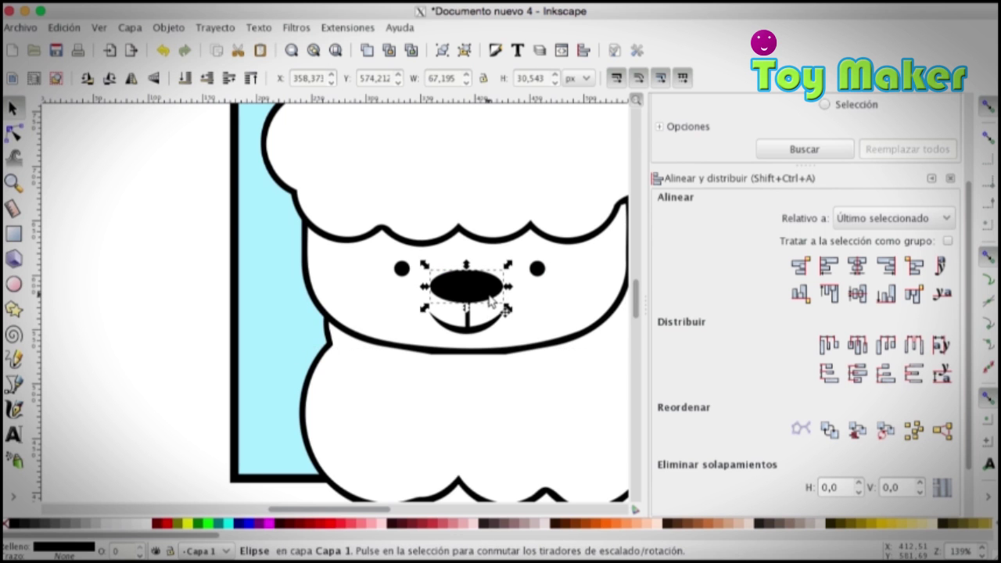
- Add a copy of the black nose inset to about 63 by 27 px and fill it light pink (ff89ff)
{"action": "left_click", "coordinate": [263, 523]}
{"action": "key", "text": "ctrl+parenleft"}
{"action": "key", "text": "ctrl+parenleft"}
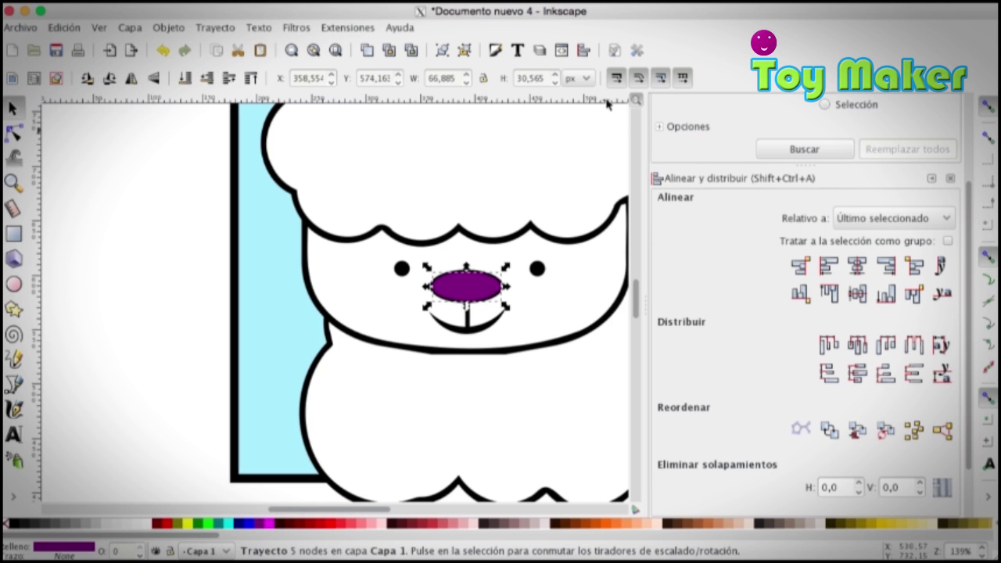
{"action": "key", "text": "ctrl+parenright"}
{"action": "left_click", "coordinate": [166, 29]}
{"action": "left_click", "coordinate": [176, 40]}
{"action": "left_click_drag", "start_coordinate": [817, 356], "coordinate": [792, 368]}
{"action": "left_click", "coordinate": [209, 315]}
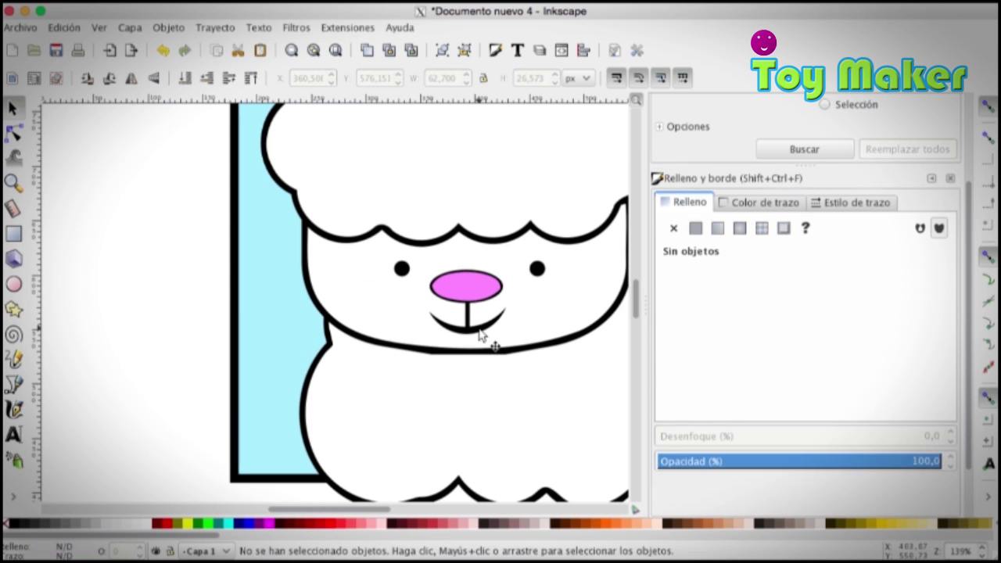
- Try to select the black nose and the mouth together by moving the pink nose shape aside
{"action": "left_click_drag", "start_coordinate": [479, 329], "coordinate": [476, 337]}
{"action": "key", "text": "ctrl+z"}
{"action": "left_click_drag", "start_coordinate": [475, 274], "coordinate": [415, 293]}
{"action": "left_click", "coordinate": [483, 294], "text": "shift"}
{"action": "left_click", "coordinate": [474, 330], "text": "shift"}
{"action": "left_click", "coordinate": [254, 266]}
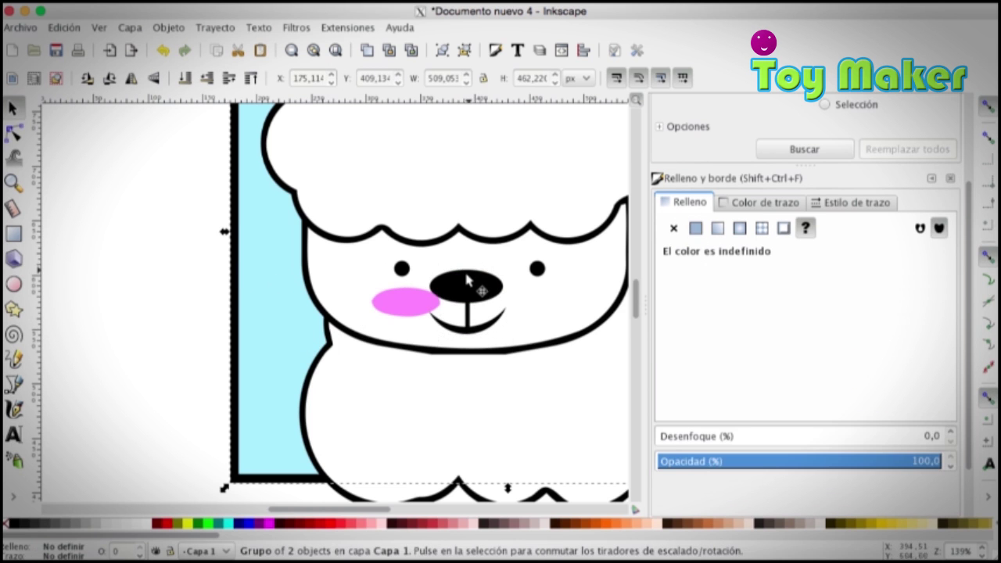
{"action": "key", "text": "ctrl+z"}
- Unite the black nose ellipse and the mouth into a single shape, keeping the pink nose separate on top
{"action": "left_click", "coordinate": [13, 184]}
{"action": "triple_click", "coordinate": [454, 289]}
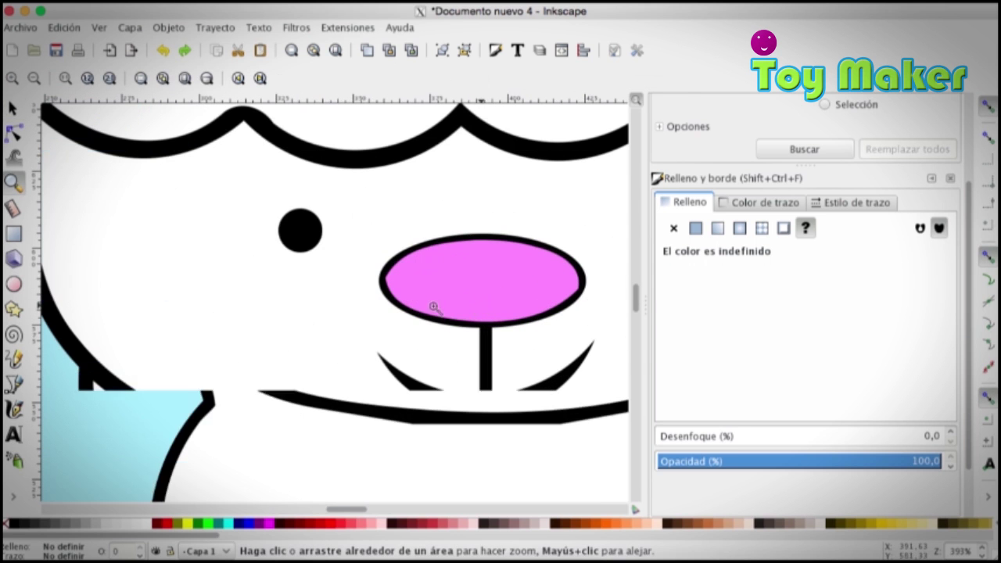
{"action": "left_click", "coordinate": [12, 112]}
{"action": "left_click", "coordinate": [393, 308]}
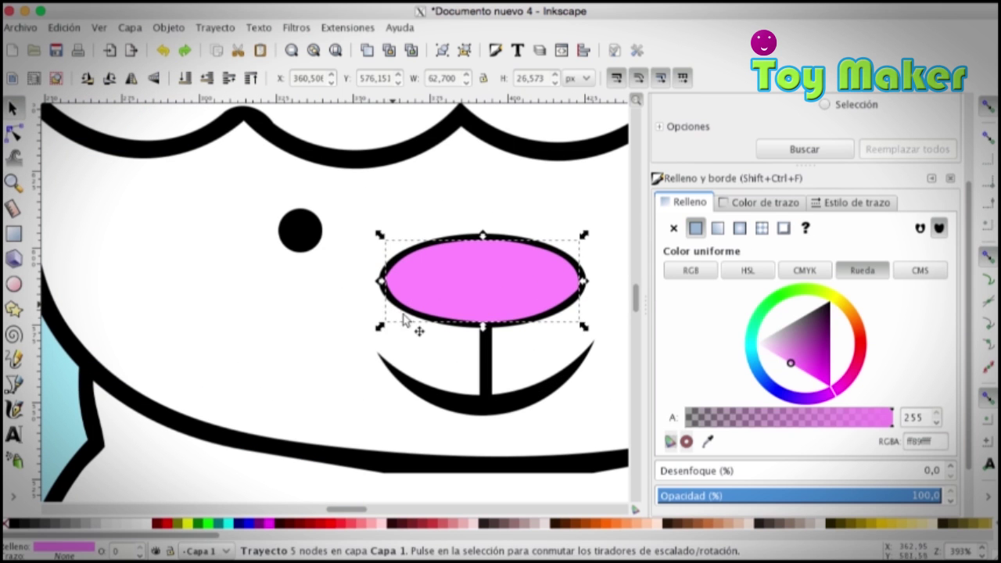
{"action": "left_click", "coordinate": [436, 409]}
{"action": "left_click", "coordinate": [400, 313], "text": "shift"}
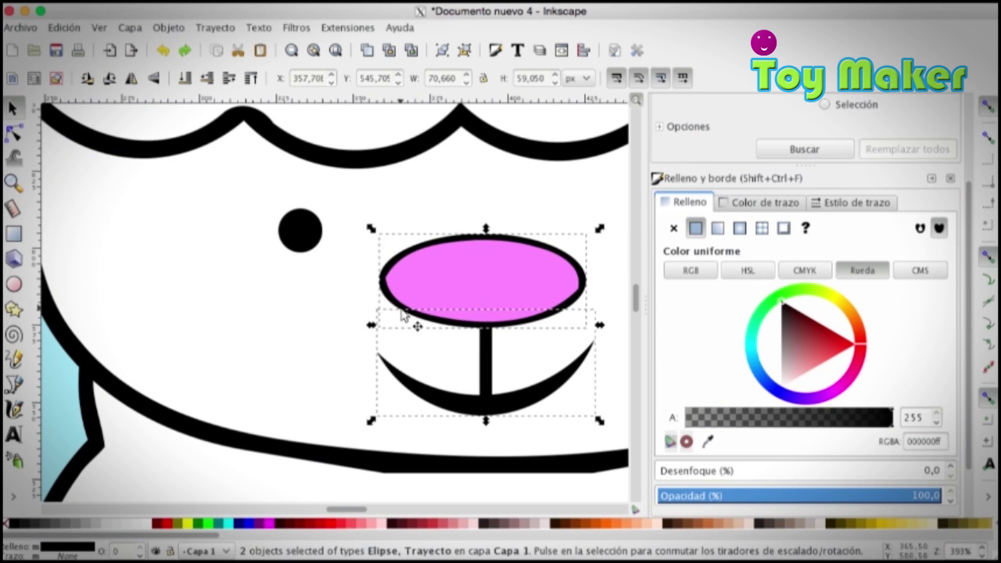
{"action": "left_click", "coordinate": [172, 30]}
{"action": "mouse_move", "coordinate": [216, 31]}
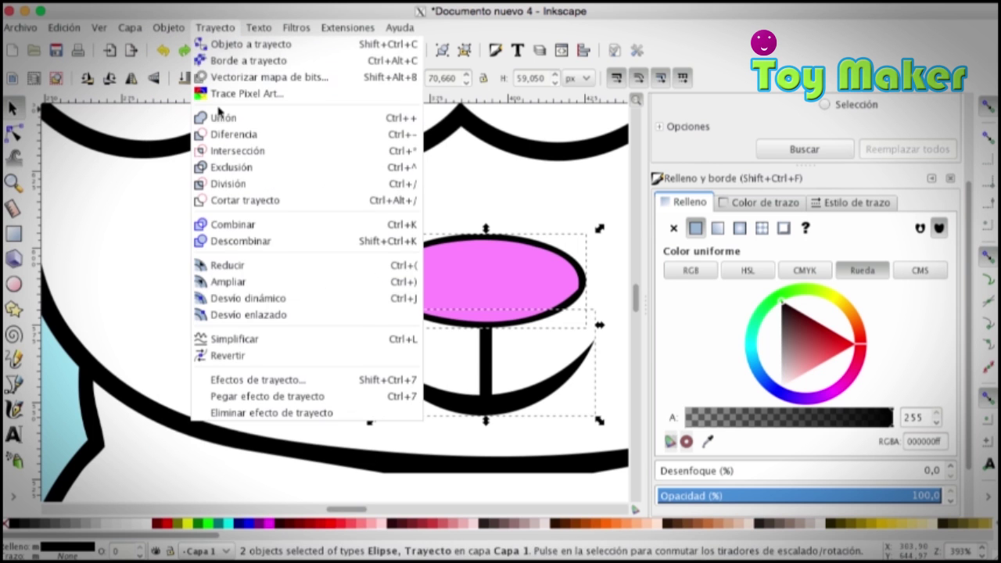
{"action": "left_click", "coordinate": [218, 118]}
{"action": "left_click_drag", "start_coordinate": [478, 312], "coordinate": [487, 334]}
{"action": "left_click_drag", "start_coordinate": [480, 399], "coordinate": [437, 401]}
{"action": "key", "text": "ctrl+z"}
{"action": "key", "text": "ctrl+z"}
- Review the whole sheep on the page beside the reference drawing
{"action": "left_click", "coordinate": [14, 183]}
{"action": "left_click", "coordinate": [33, 81]}
{"action": "left_click", "coordinate": [34, 81]}
{"action": "left_click", "coordinate": [33, 81]}
{"action": "left_click", "coordinate": [34, 81]}
{"action": "left_click", "coordinate": [34, 81]}
{"action": "left_click", "coordinate": [33, 78]}
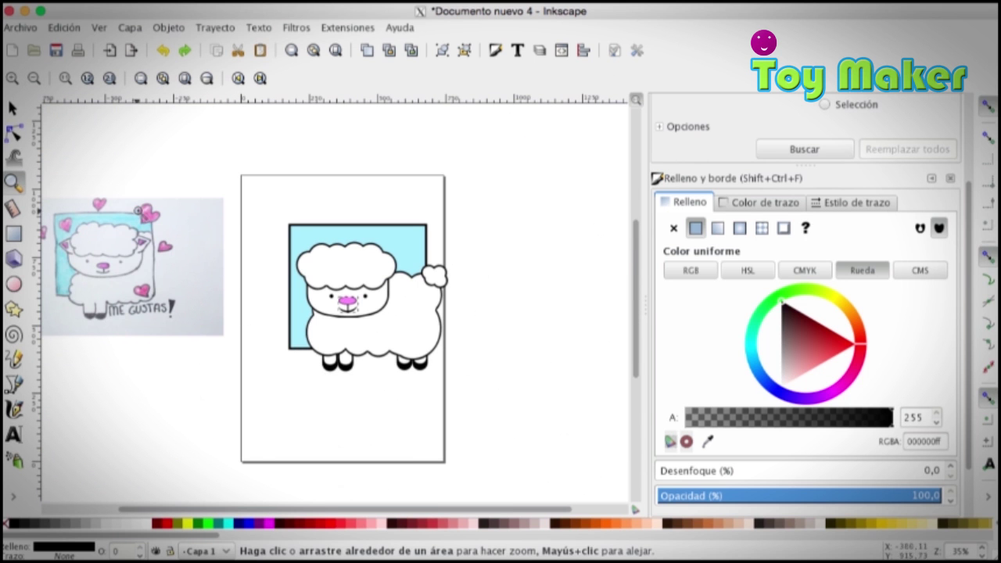
{"action": "left_click", "coordinate": [12, 109]}
{"action": "left_click_drag", "start_coordinate": [349, 510], "coordinate": [324, 510]}
{"action": "left_click", "coordinate": [371, 411]}
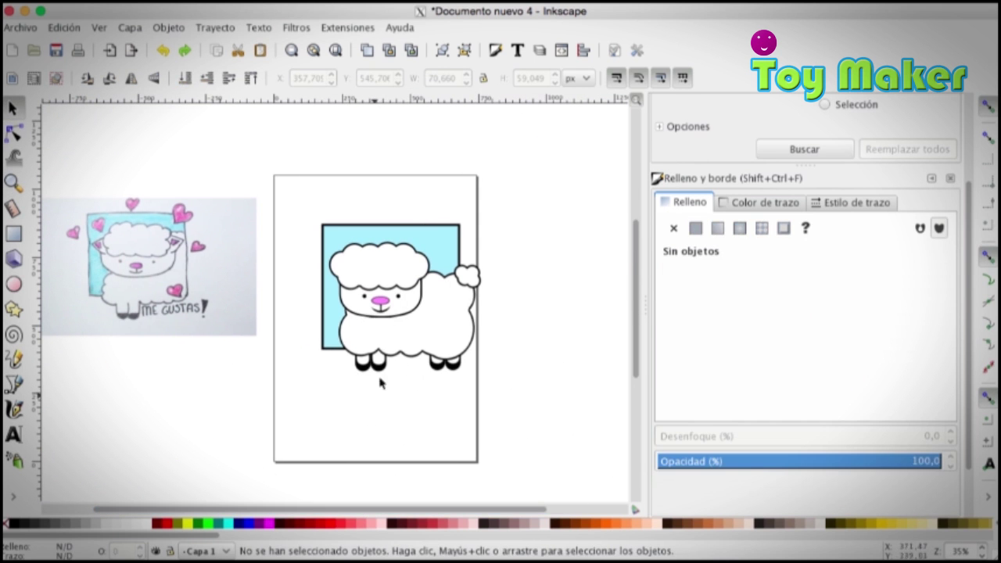
{"action": "key", "text": "z"}
{"action": "left_click", "coordinate": [334, 304]}
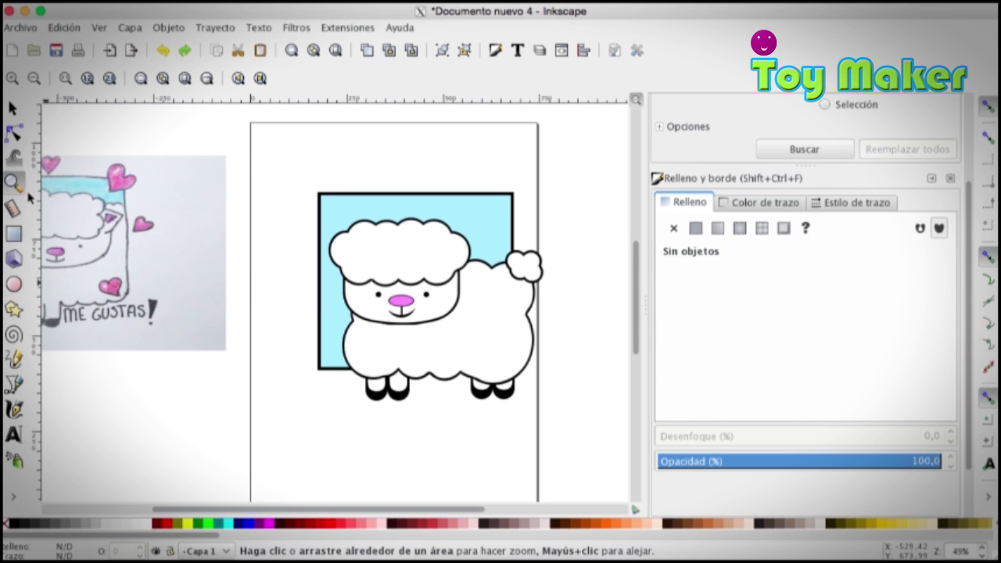
- Draw a pink rounded star above the frame and reduce it to 3 corners, with radius ratio 0.688 and roundness 0.190
{"action": "left_click", "coordinate": [14, 310]}
{"action": "mouse_move", "coordinate": [280, 150]}
{"action": "left_mouse_down"}
{"action": "mouse_move", "coordinate": [290, 160]}
{"action": "mouse_move", "coordinate": [283, 162]}
{"action": "left_mouse_up"}
{"action": "left_click", "coordinate": [191, 75]}
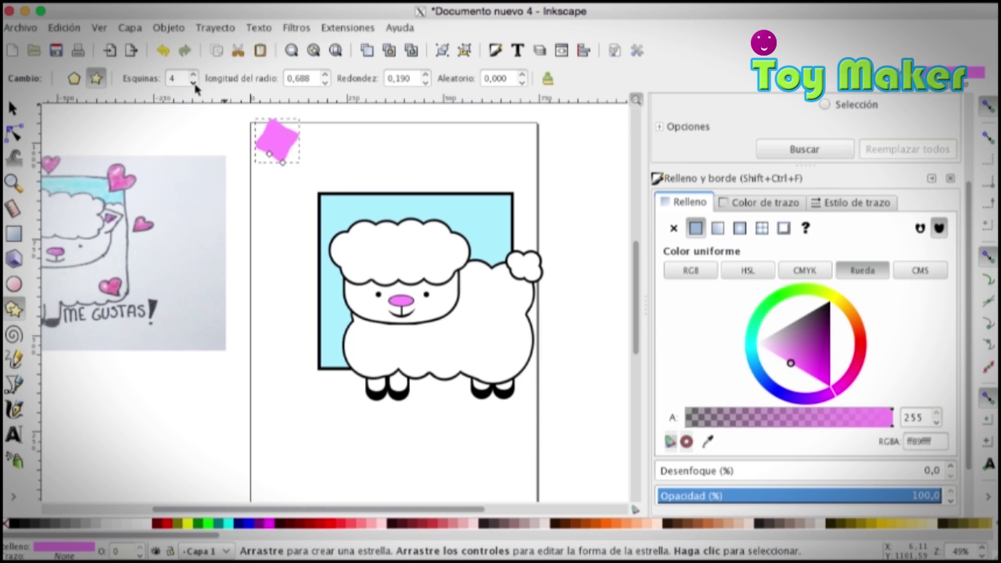
- Rotate the pink triangle so it points right and move it against the right edge of the head's wool as an ear
{"action": "left_click", "coordinate": [14, 104]}
{"action": "left_click", "coordinate": [287, 138]}
{"action": "left_click_drag", "start_coordinate": [297, 121], "coordinate": [268, 112]}
{"action": "left_click", "coordinate": [364, 164]}
{"action": "left_click_drag", "start_coordinate": [283, 150], "coordinate": [475, 258]}
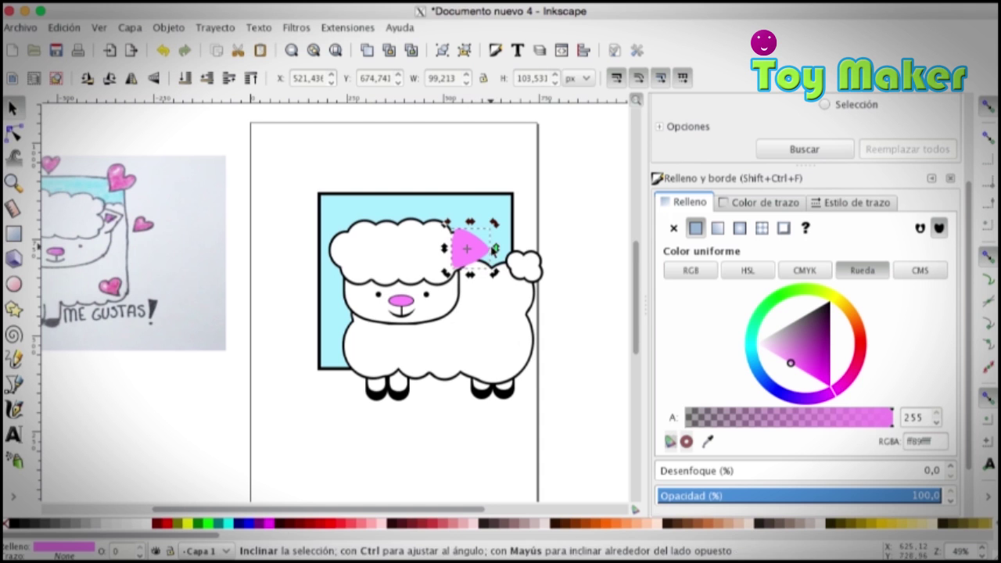
- Fill the ear triangle black, convert it to a path and overlay a white inset copy about 91 by 96 px
{"action": "left_click", "coordinate": [10, 523]}
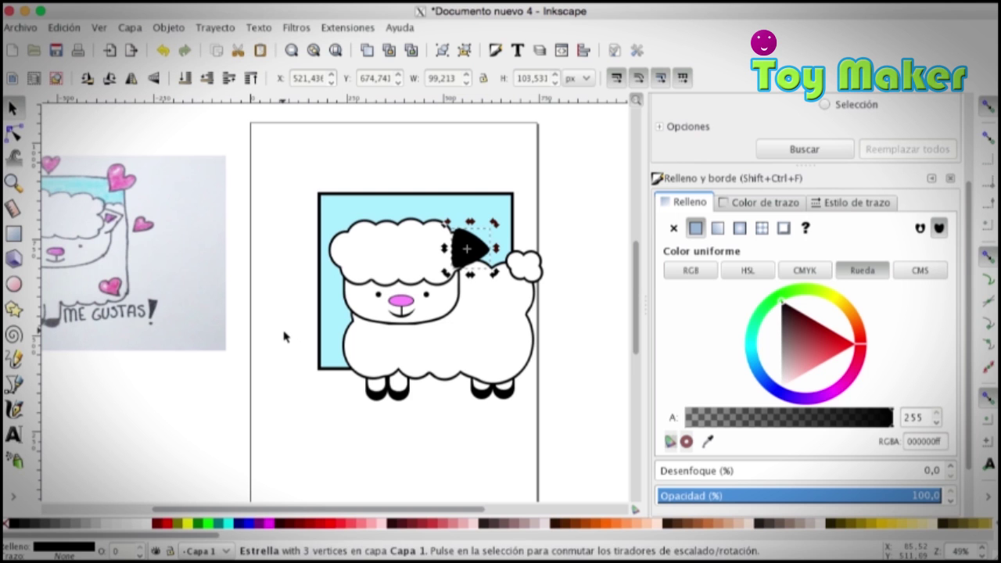
{"action": "key", "text": "shift+ctrl+c"}
{"action": "key", "text": "ctrl+l"}
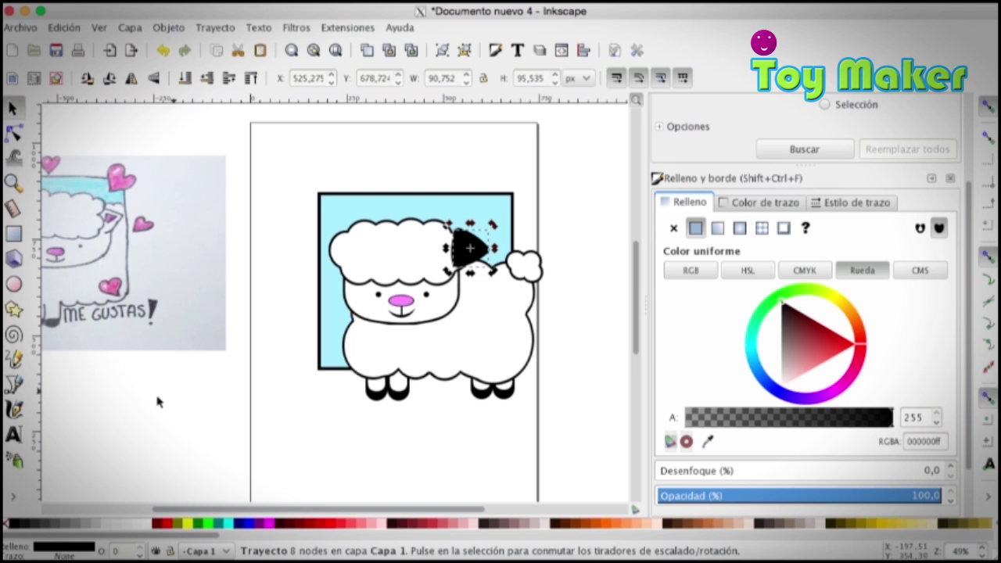
{"action": "left_click", "coordinate": [146, 523]}
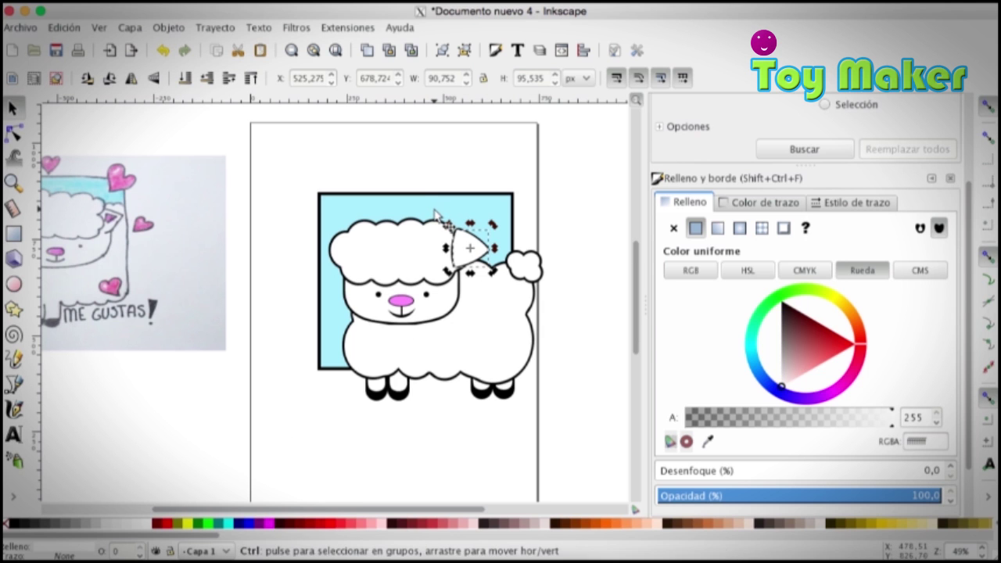
- Add a further inset copy of the ear triangle about 74 by 78 px and fill it with the nose's pink
{"action": "key", "text": "ctrl+l"}
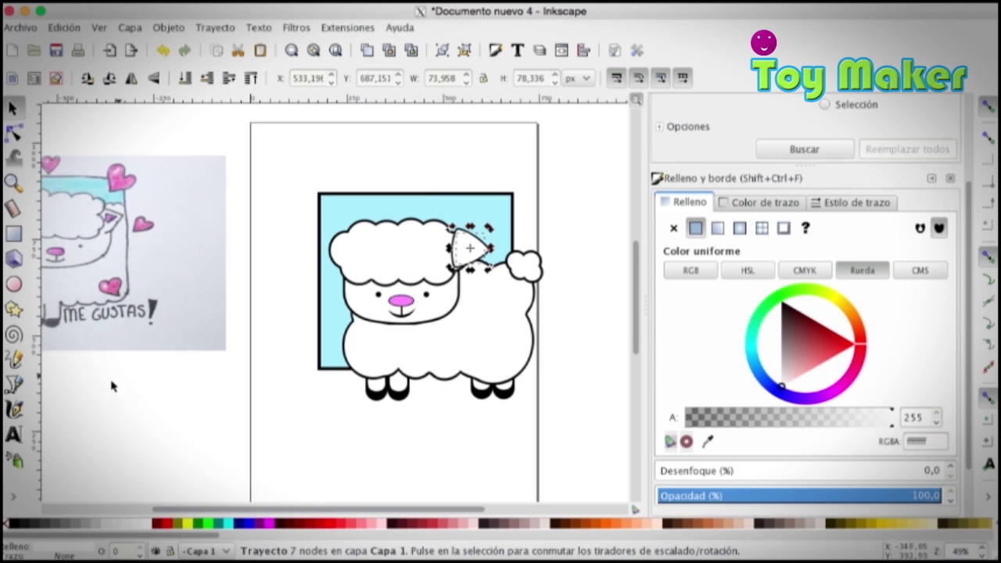
{"action": "left_click", "coordinate": [14, 496]}
{"action": "left_click", "coordinate": [62, 539]}
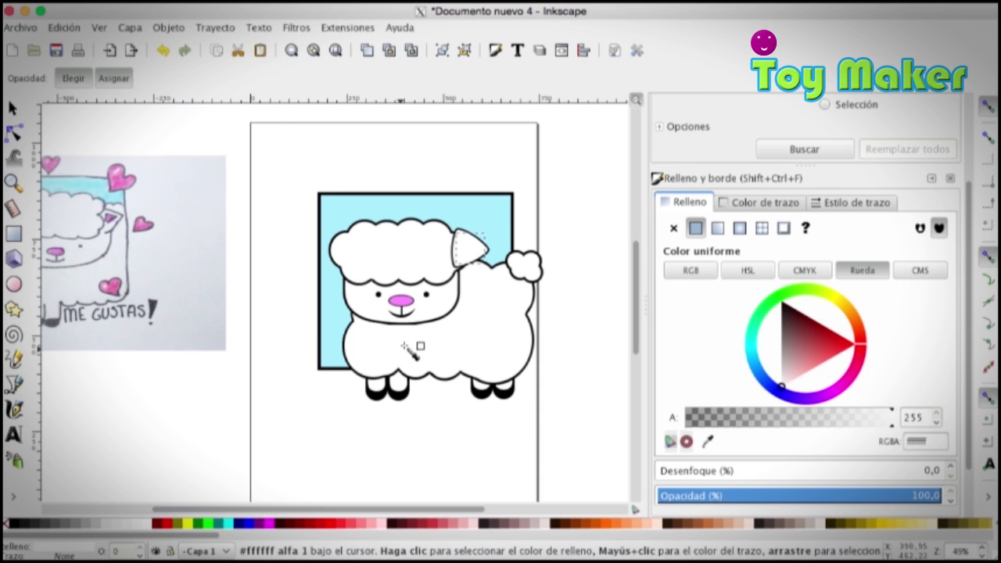
{"action": "left_click", "coordinate": [400, 299]}
{"action": "left_click", "coordinate": [13, 109]}
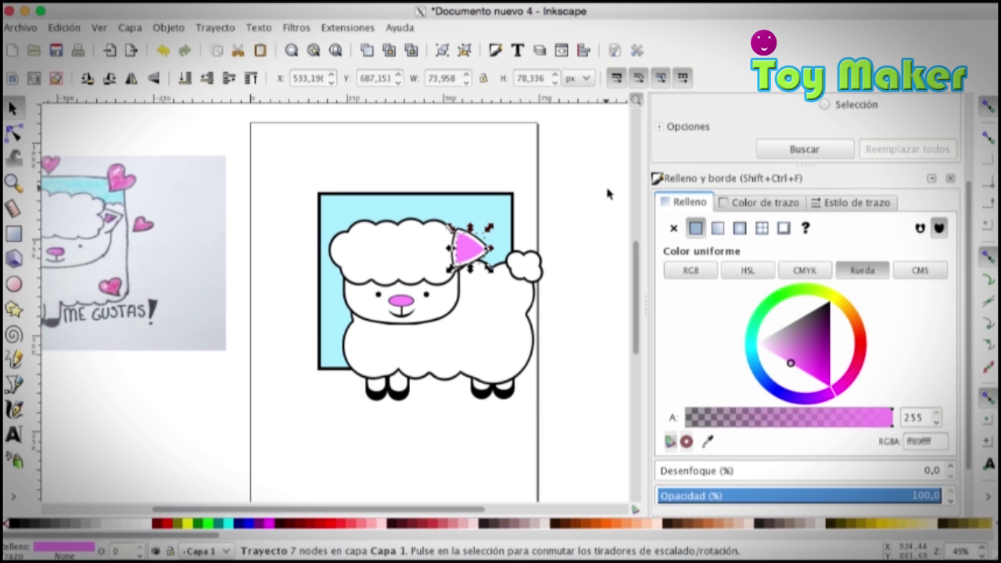
- Inset the pink triangle to about 59 by 64 px, fill it black and top it with a pink copy about 45 by 48 px
{"action": "key", "text": "ctrl+l"}
{"action": "key", "text": "ctrl+l"}
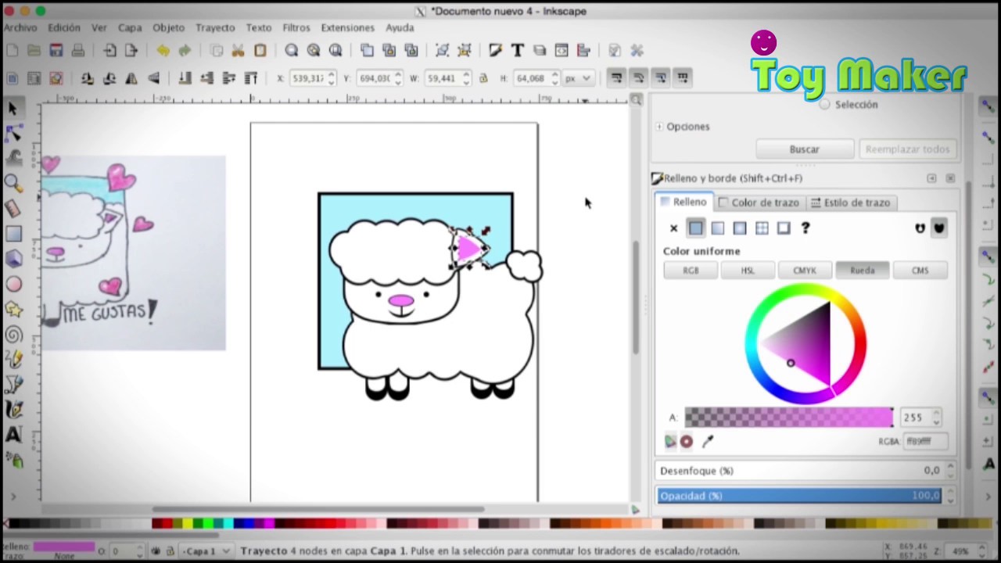
{"action": "left_click", "coordinate": [10, 523]}
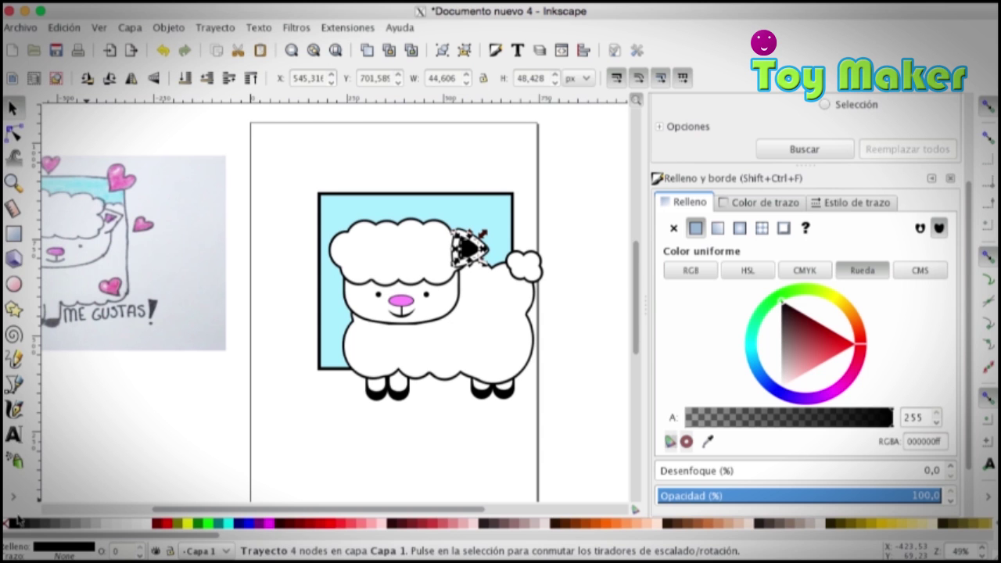
{"action": "left_click", "coordinate": [13, 495]}
{"action": "left_click", "coordinate": [71, 542]}
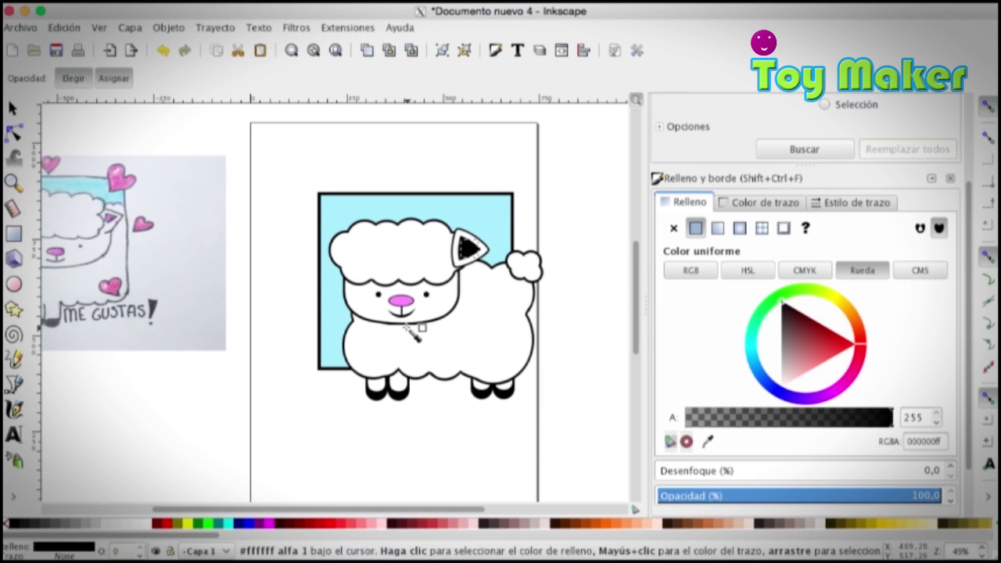
{"action": "left_click", "coordinate": [400, 302]}
{"action": "left_click", "coordinate": [13, 108]}
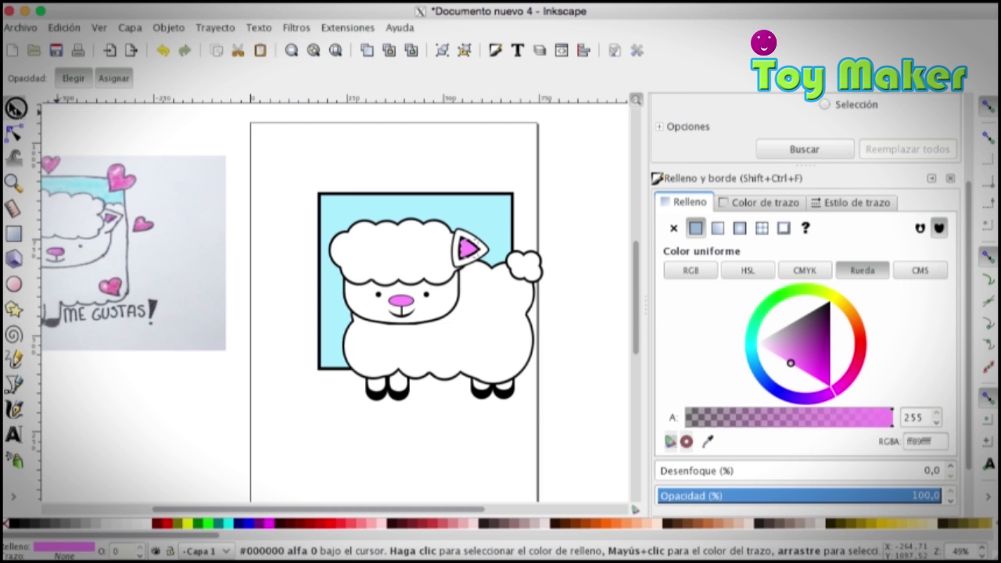
- Scale the ear's shapes down slightly and move them lower, beside the lower edge of the head's wool
{"action": "key", "text": "period"}
{"action": "left_click_drag", "start_coordinate": [438, 174], "coordinate": [522, 296]}
{"action": "left_click_drag", "start_coordinate": [449, 273], "coordinate": [483, 258]}
{"action": "left_click", "coordinate": [471, 277]}
{"action": "left_click", "coordinate": [451, 174]}
{"action": "left_click_drag", "start_coordinate": [433, 198], "coordinate": [478, 284]}
{"action": "key", "text": "ctrl+z"}
- Group the ear's shapes together with the neighbouring eye
{"action": "left_click_drag", "start_coordinate": [424, 164], "coordinate": [497, 323]}
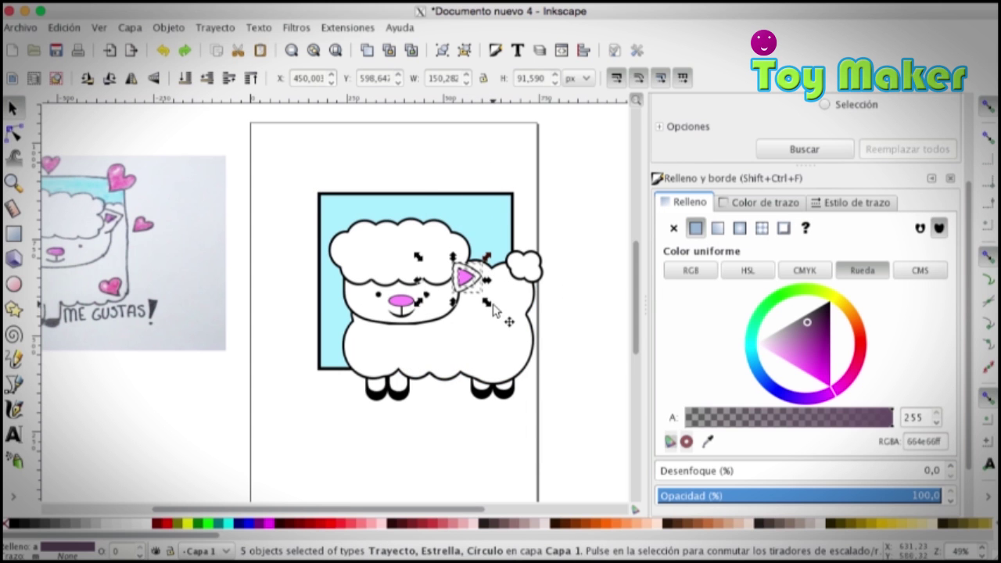
{"action": "left_click", "coordinate": [167, 26]}
{"action": "left_click", "coordinate": [184, 101]}
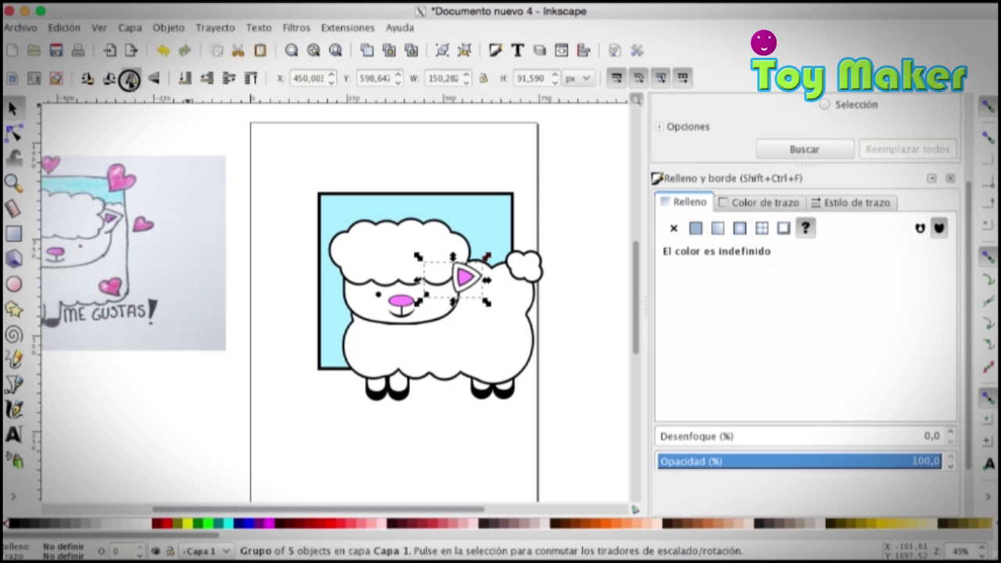
- Place the mirrored ear and eye on the opposite side of the face and bring the head's wool in front of both ears
{"action": "left_click_drag", "start_coordinate": [443, 282], "coordinate": [331, 277]}
{"action": "left_click", "coordinate": [407, 260]}
{"action": "left_click", "coordinate": [297, 172]}
{"action": "left_click_drag", "start_coordinate": [297, 173], "coordinate": [528, 303]}
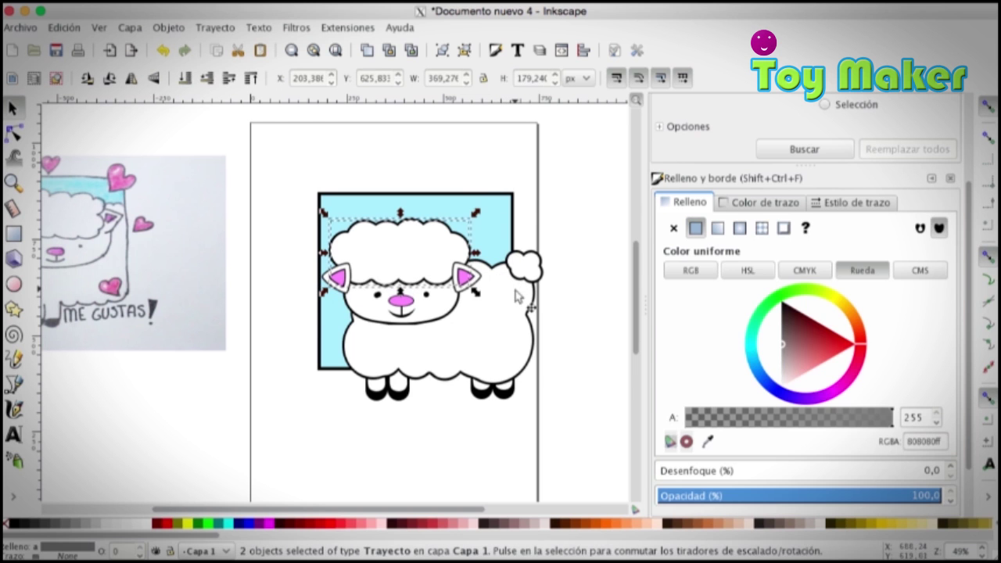
{"action": "left_click", "coordinate": [349, 123]}
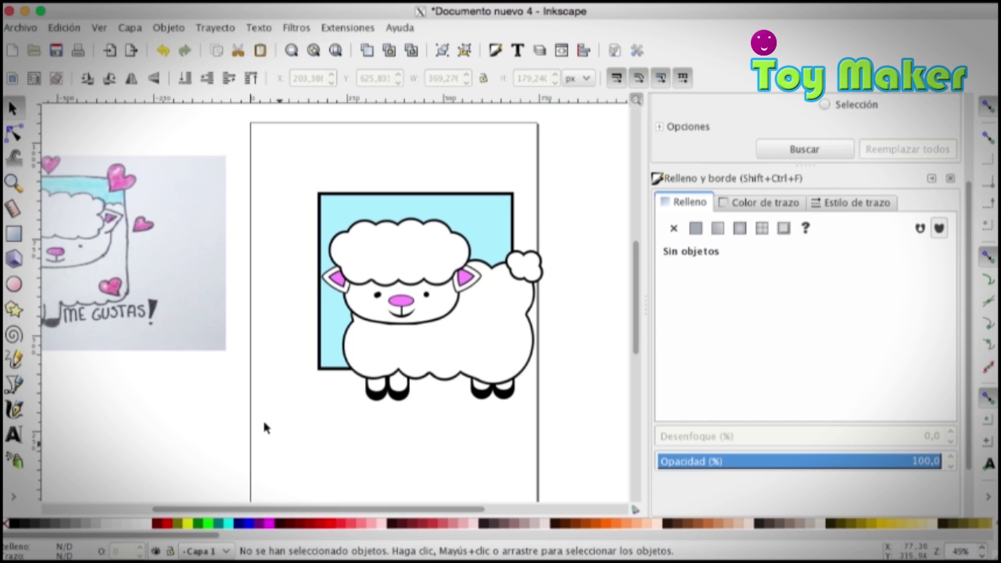
- Enlarge the light-blue framed square behind the sheep outward from its upper-left corner to about 541 by 491 px
{"action": "left_click", "coordinate": [14, 184]}
{"action": "left_click", "coordinate": [34, 79]}
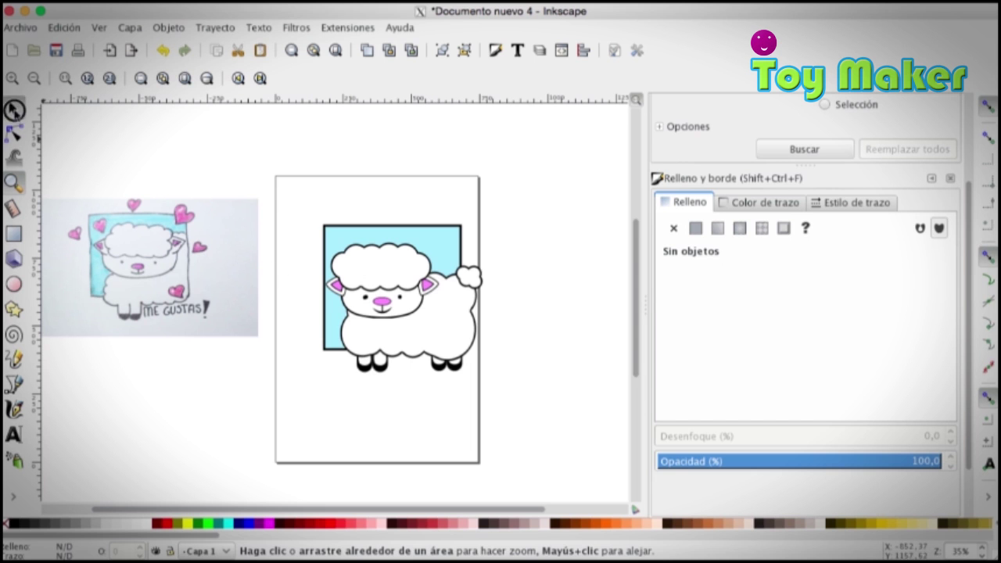
{"action": "key", "text": "s"}
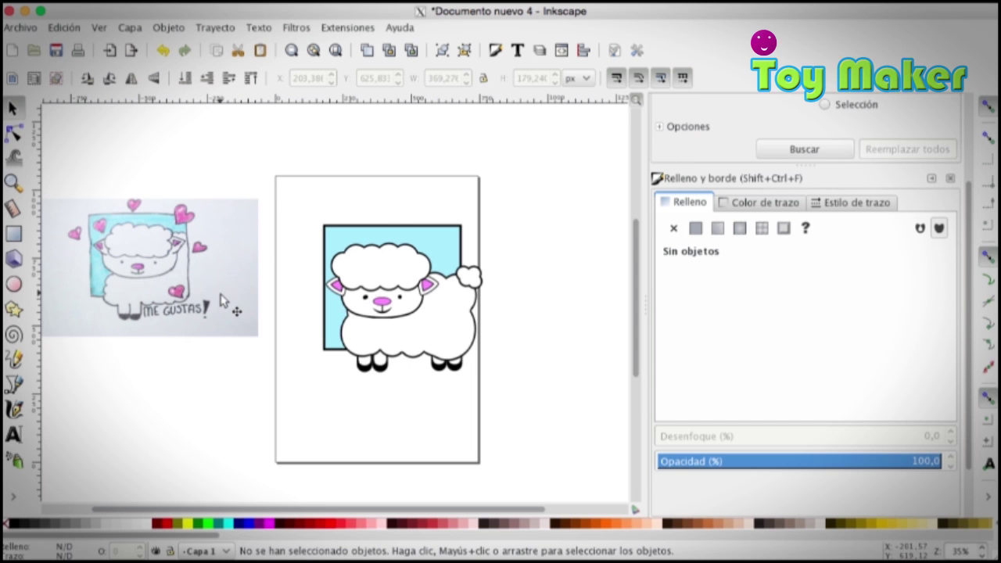
{"action": "left_click", "coordinate": [327, 244]}
{"action": "left_click_drag", "start_coordinate": [315, 215], "coordinate": [289, 211]}
{"action": "left_click", "coordinate": [314, 204]}
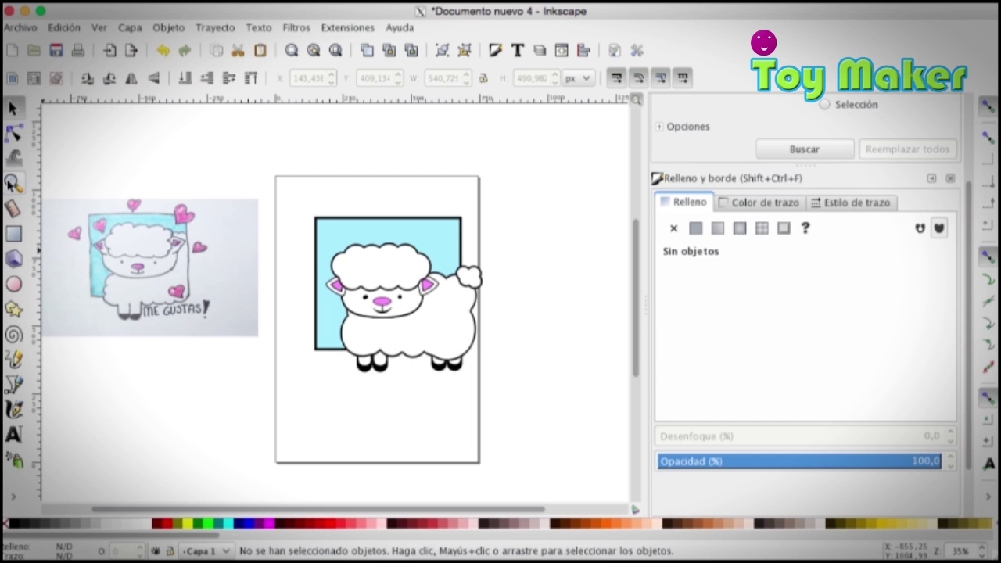
- Draw a closed four-node heart outline about 198 by 162 px above the frame with the Bezier pen
{"action": "left_click", "coordinate": [13, 387]}
{"action": "left_click", "coordinate": [13, 186]}
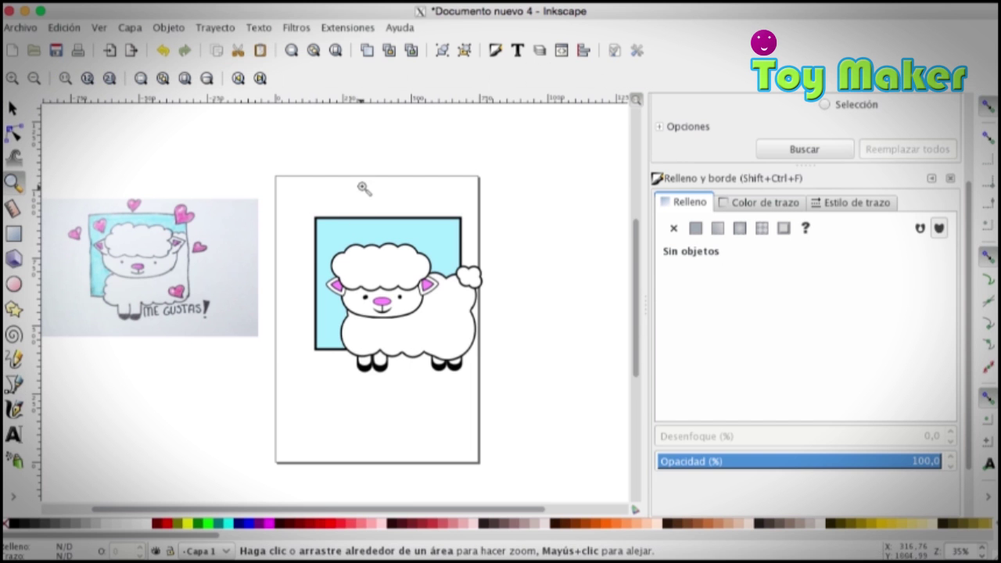
{"action": "left_click", "coordinate": [362, 188]}
{"action": "left_click", "coordinate": [362, 188]}
{"action": "left_click", "coordinate": [362, 187]}
{"action": "left_click", "coordinate": [13, 384]}
{"action": "left_click", "coordinate": [341, 169]}
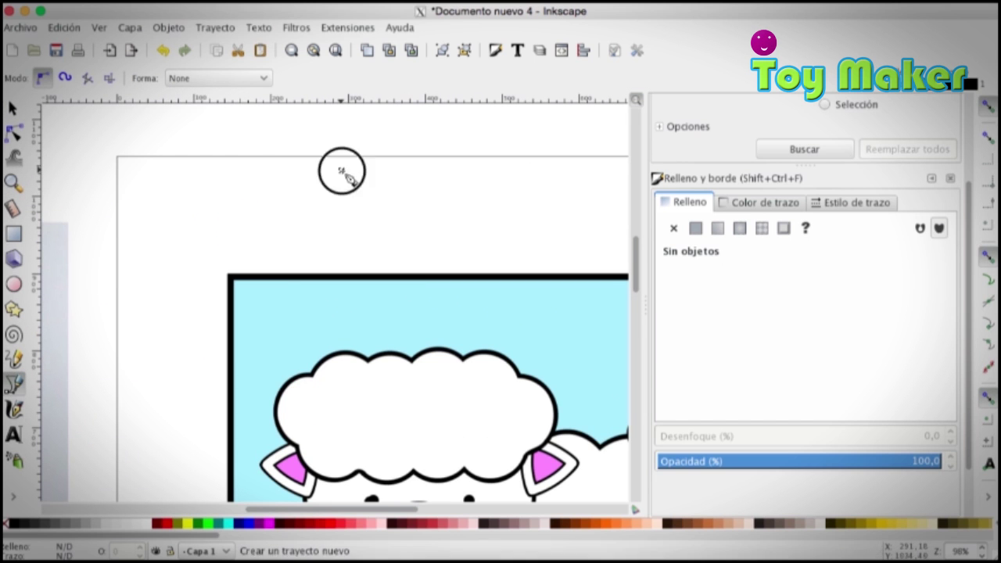
{"action": "left_click_drag", "start_coordinate": [283, 137], "coordinate": [254, 154]}
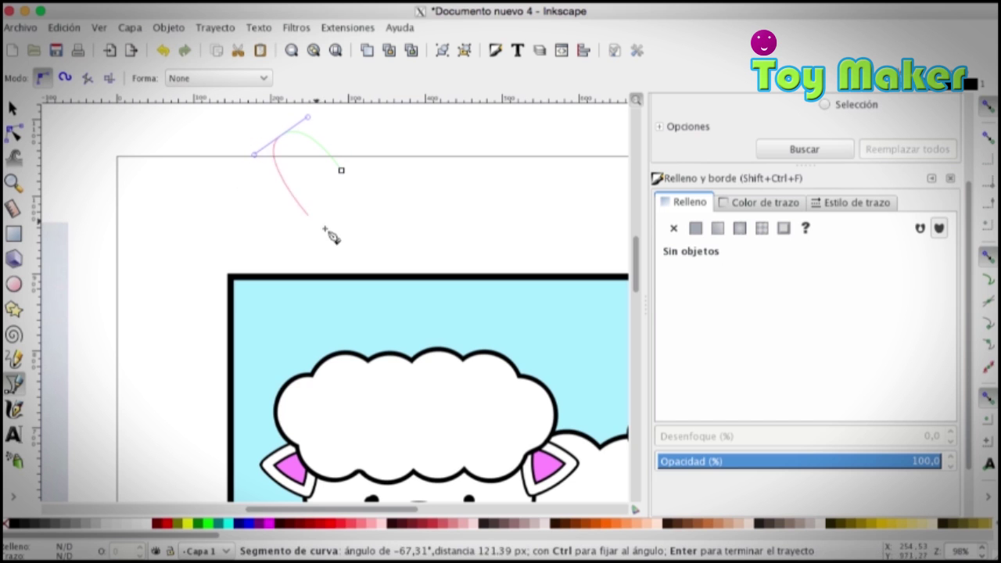
{"action": "left_click", "coordinate": [352, 245]}
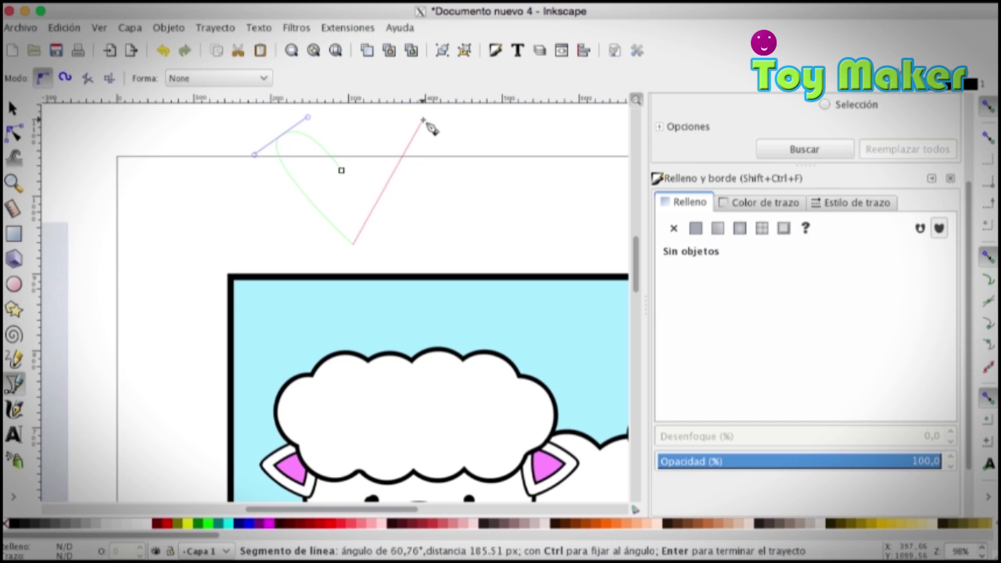
{"action": "left_click_drag", "start_coordinate": [429, 125], "coordinate": [391, 109]}
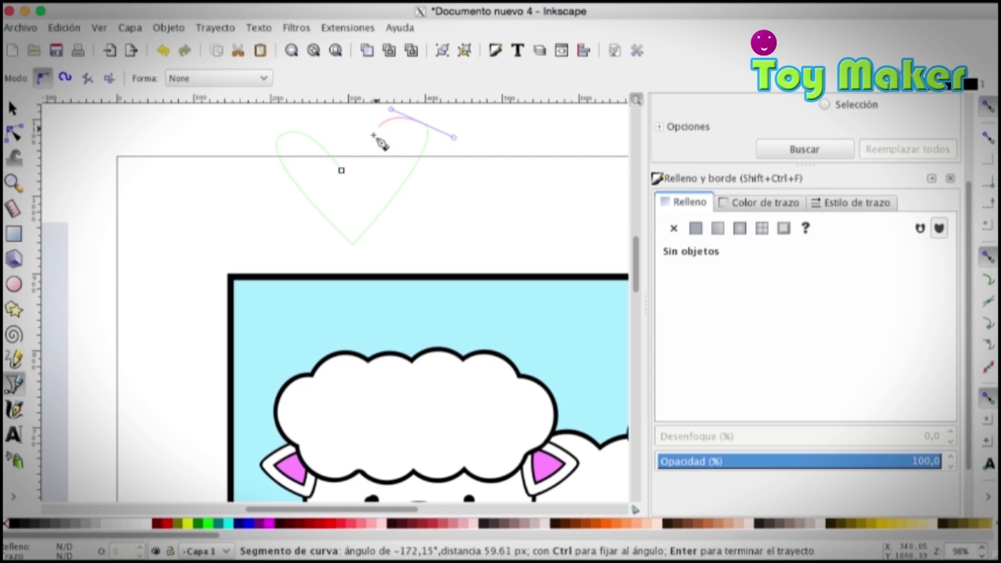
{"action": "left_click", "coordinate": [342, 172]}
{"action": "key", "text": "s"}
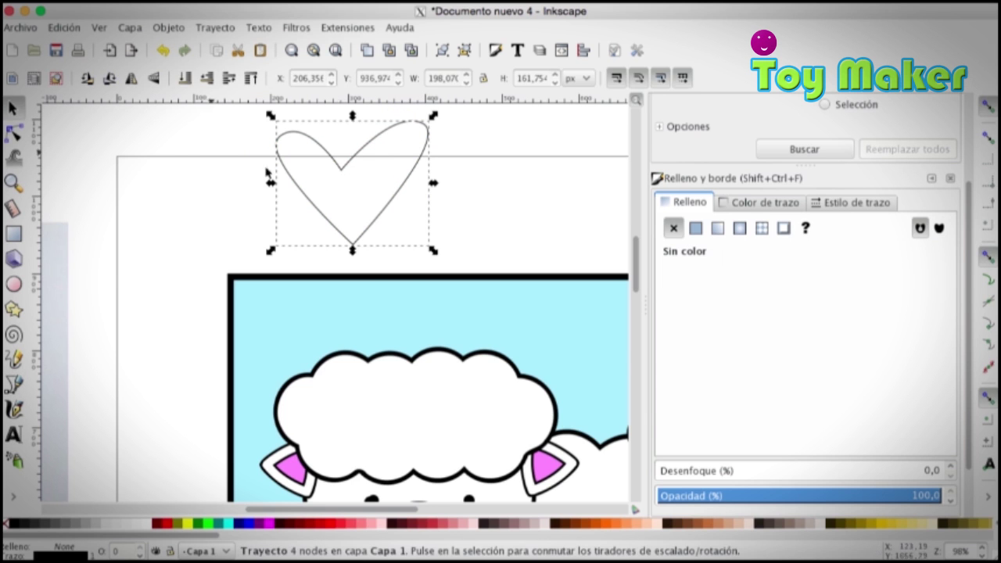
- Reposition the heart's centre notch and lobe nodes to even out its shape, about 171 by 139 px
{"action": "left_click", "coordinate": [11, 138]}
{"action": "left_click_drag", "start_coordinate": [341, 170], "coordinate": [353, 165]}
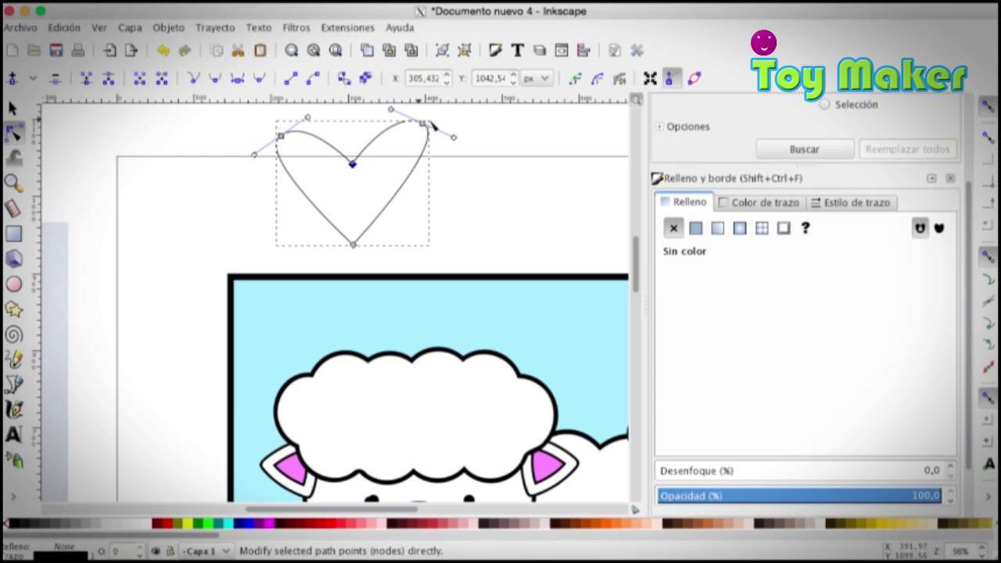
{"action": "left_click_drag", "start_coordinate": [423, 124], "coordinate": [421, 135]}
{"action": "left_click_drag", "start_coordinate": [278, 138], "coordinate": [292, 147]}
{"action": "key", "text": "ctrl+z"}
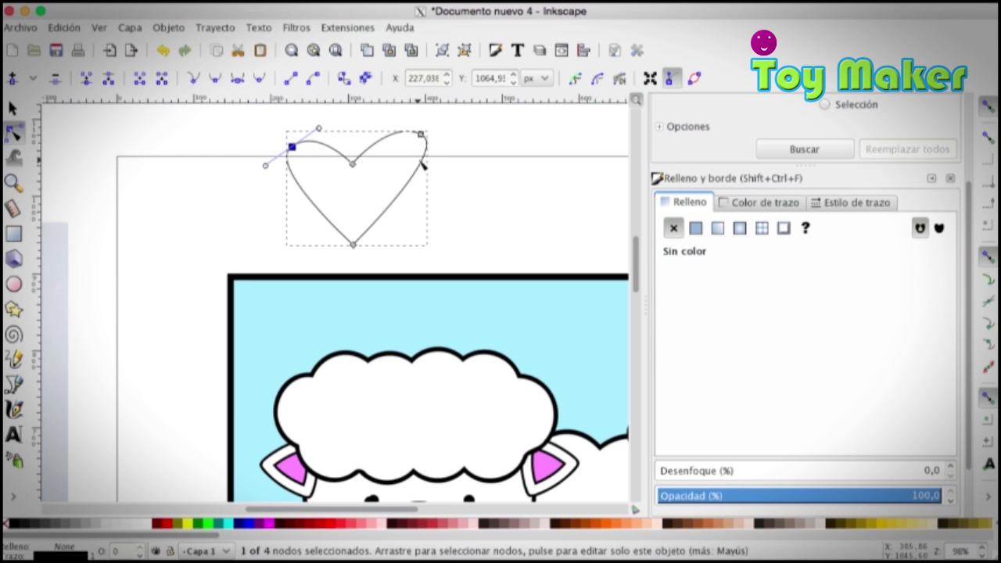
{"action": "left_click_drag", "start_coordinate": [420, 135], "coordinate": [412, 142]}
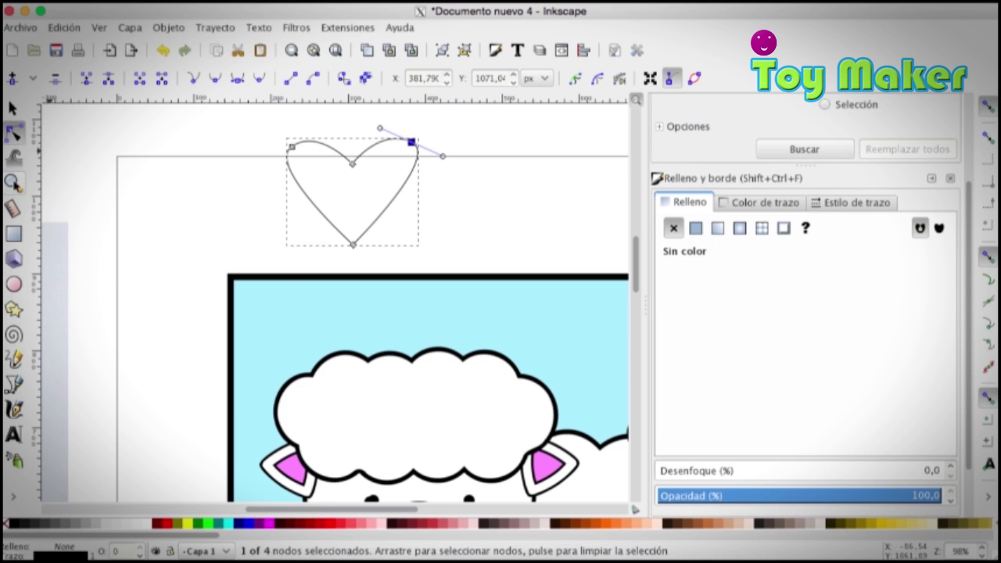
- Fill the heart black and top it with an inset about 159 by 124 px in the ear's pink
{"action": "key", "text": "z"}
{"action": "key", "text": "minus"}
{"action": "key", "text": "minus"}
{"action": "key", "text": "s"}
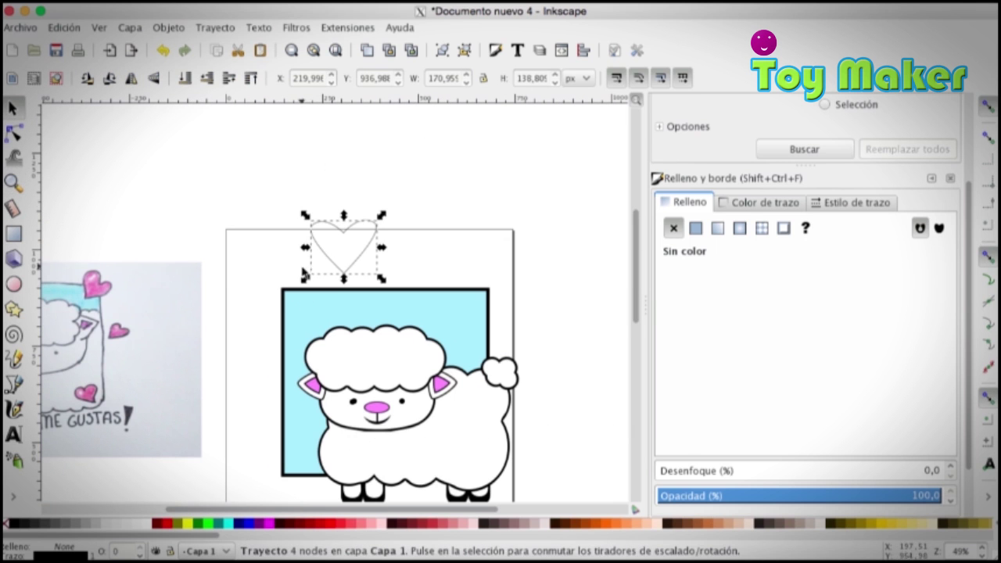
{"action": "left_click", "coordinate": [14, 522]}
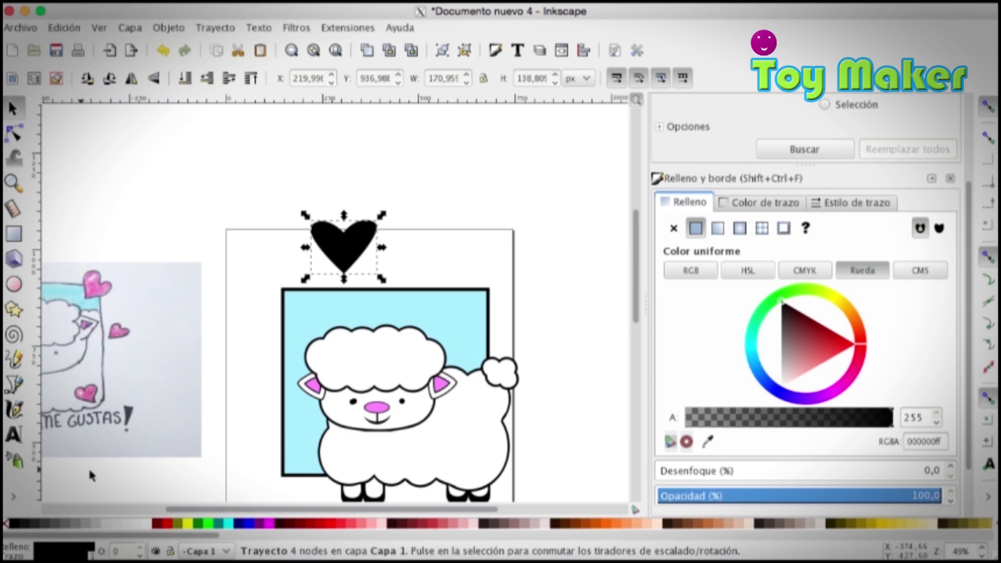
{"action": "left_click", "coordinate": [13, 497]}
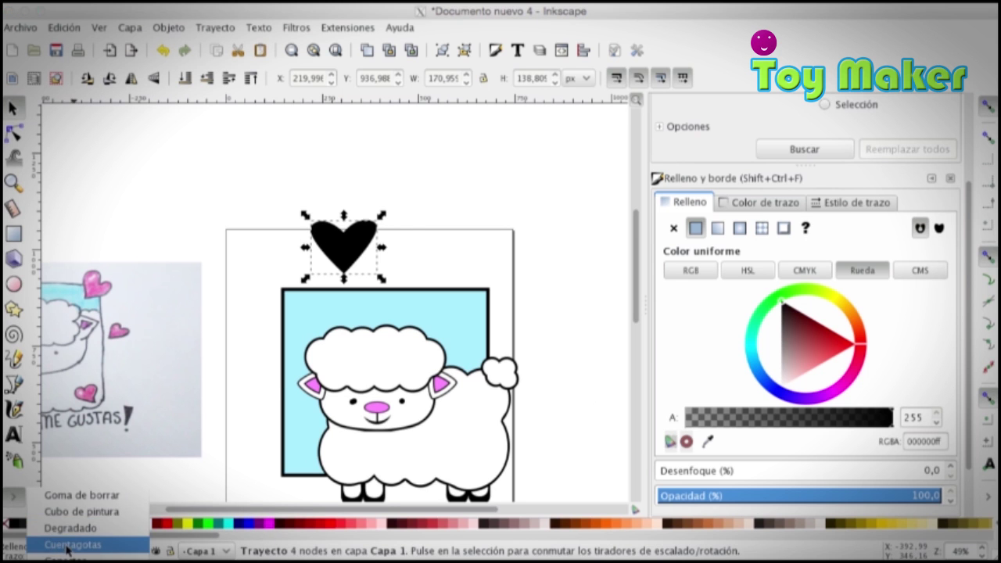
{"action": "left_click", "coordinate": [68, 547]}
{"action": "left_click", "coordinate": [317, 387]}
{"action": "left_click", "coordinate": [15, 109]}
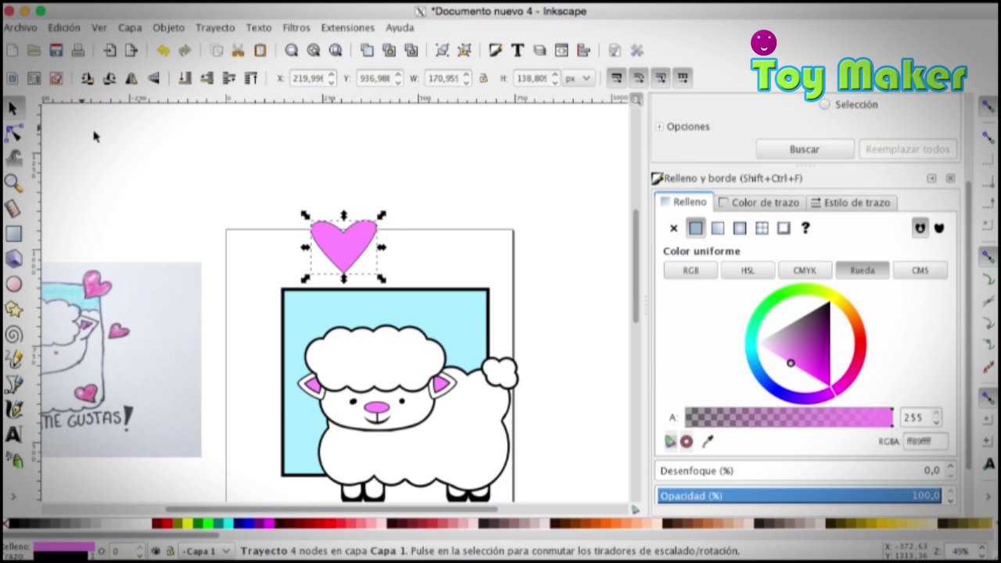
{"action": "key", "text": "Escape"}
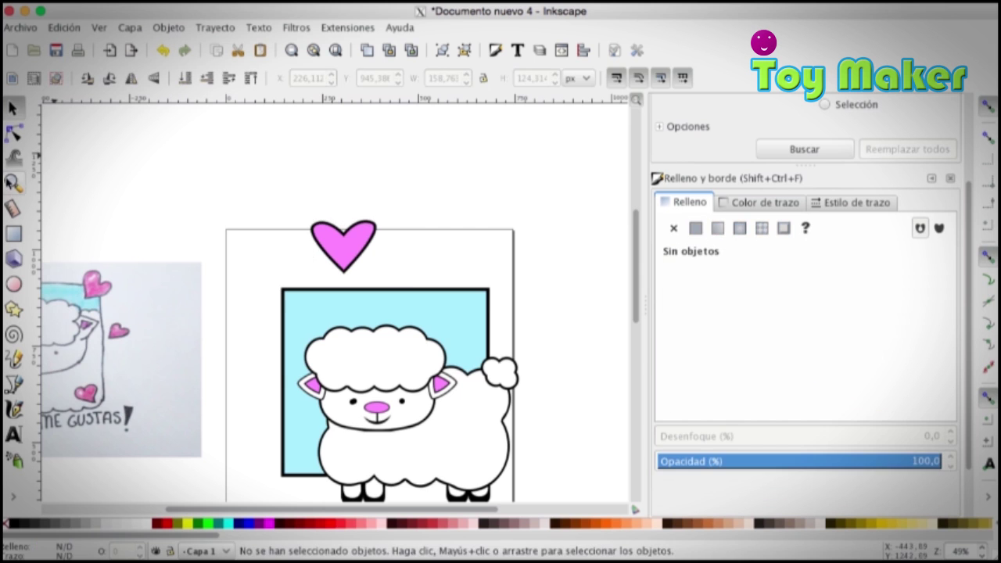
- Examine the hearts in the reference sketch against the drawn heart
{"action": "key", "text": "z"}
{"action": "left_click", "coordinate": [332, 249]}
{"action": "left_click", "coordinate": [24, 115]}
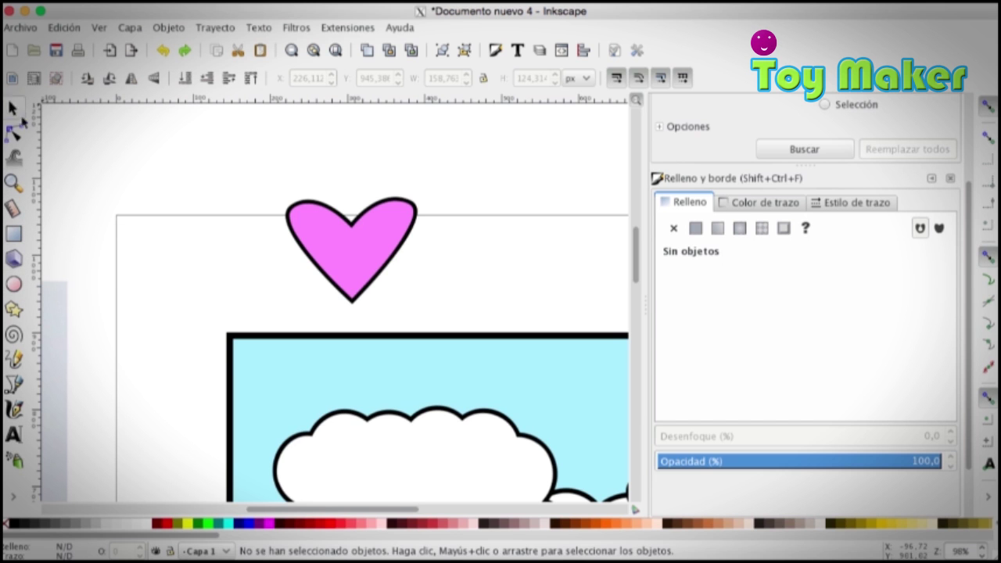
{"action": "left_click", "coordinate": [14, 182]}
{"action": "left_click", "coordinate": [34, 79]}
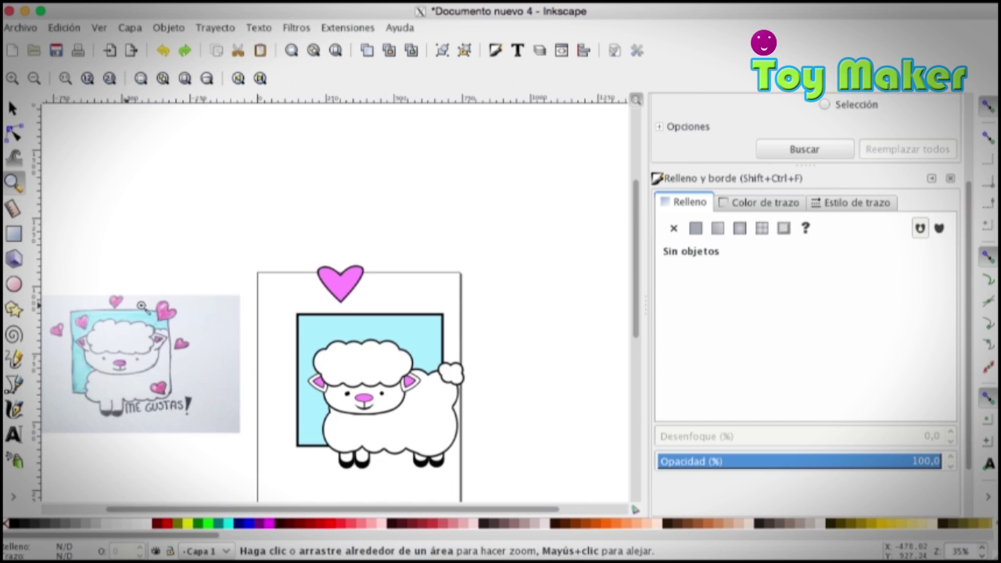
{"action": "left_click", "coordinate": [179, 324]}
{"action": "left_click", "coordinate": [172, 309]}
{"action": "left_click", "coordinate": [34, 79]}
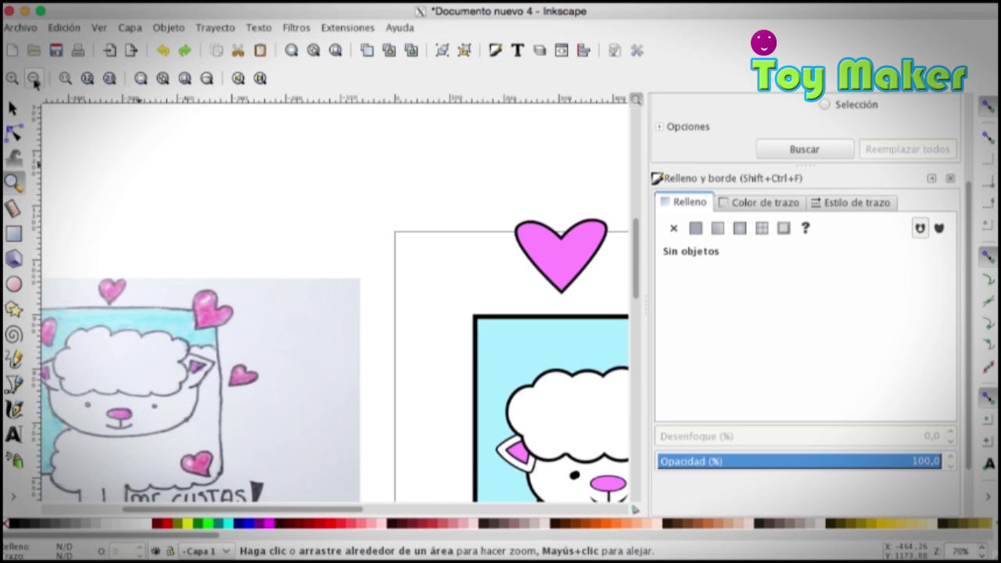
{"action": "left_click", "coordinate": [34, 79]}
- Add a tilted white ellipse highlight about 18 by 27 px inside the heart's upper-left lobe
{"action": "left_click", "coordinate": [541, 285]}
{"action": "left_click", "coordinate": [15, 284]}
{"action": "mouse_move", "coordinate": [203, 226]}
{"action": "left_mouse_down"}
{"action": "mouse_move", "coordinate": [210, 255]}
{"action": "mouse_move", "coordinate": [449, 253]}
{"action": "mouse_move", "coordinate": [450, 234]}
{"action": "left_mouse_up"}
{"action": "left_click", "coordinate": [148, 524]}
{"action": "left_click", "coordinate": [14, 109]}
{"action": "left_click", "coordinate": [452, 252]}
{"action": "key", "text": "Escape"}
{"action": "left_click", "coordinate": [448, 253]}
{"action": "left_click", "coordinate": [444, 250]}
{"action": "key", "text": "Escape"}
{"action": "left_click", "coordinate": [442, 252]}
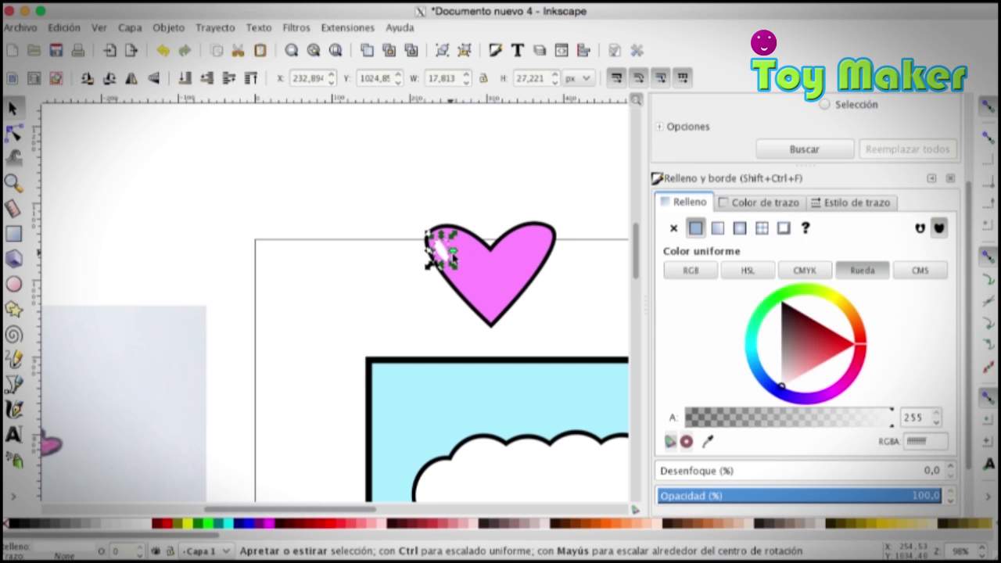
{"action": "key", "text": "Escape"}
- Change the pink fill of the heart to a more saturated magenta
{"action": "key", "text": "F3"}
{"action": "key", "text": "minus"}
{"action": "key", "text": "minus"}
{"action": "key", "text": "minus"}
{"action": "key", "text": "minus"}
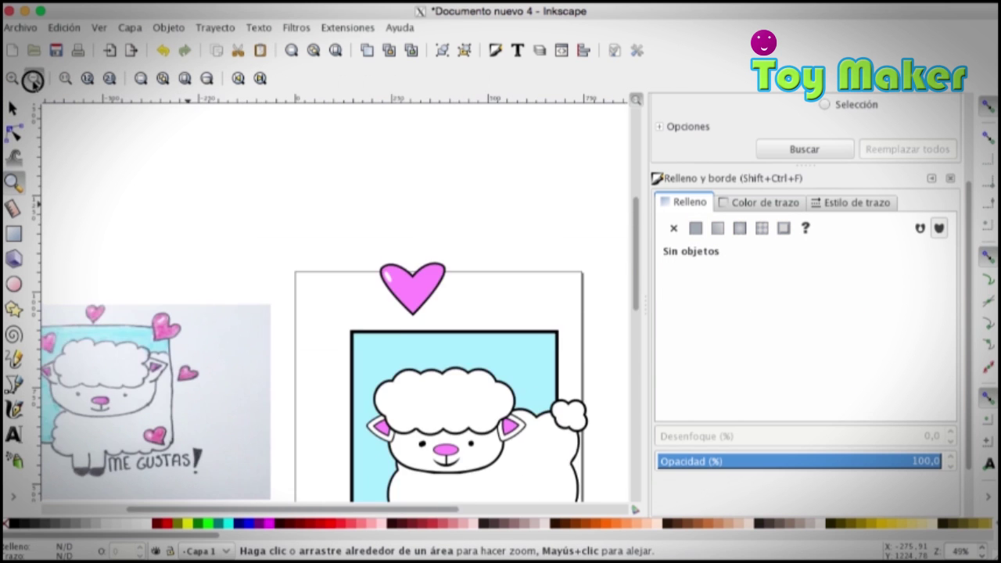
{"action": "left_click", "coordinate": [378, 298]}
{"action": "key", "text": "F1"}
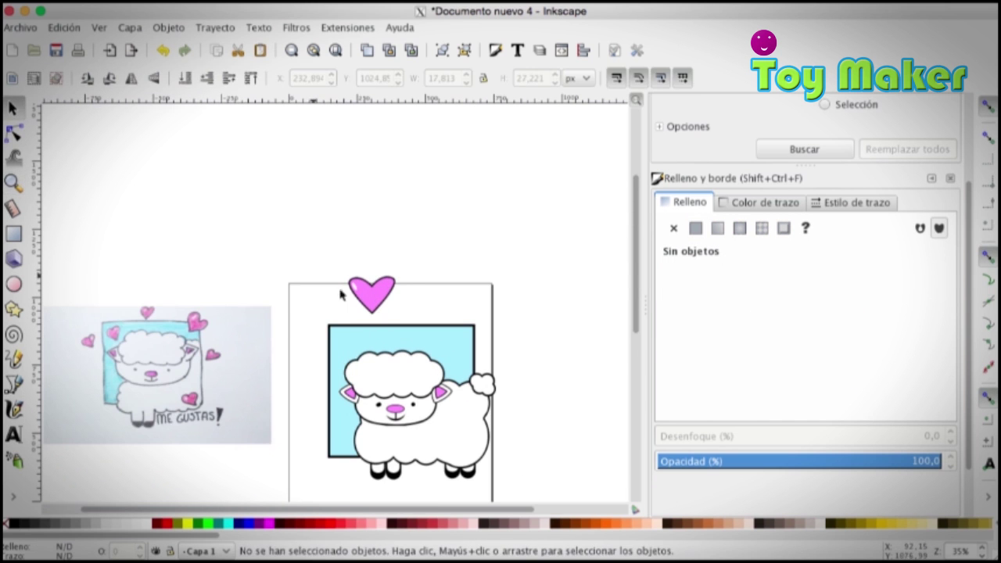
{"action": "left_click", "coordinate": [369, 299]}
{"action": "left_click", "coordinate": [808, 375]}
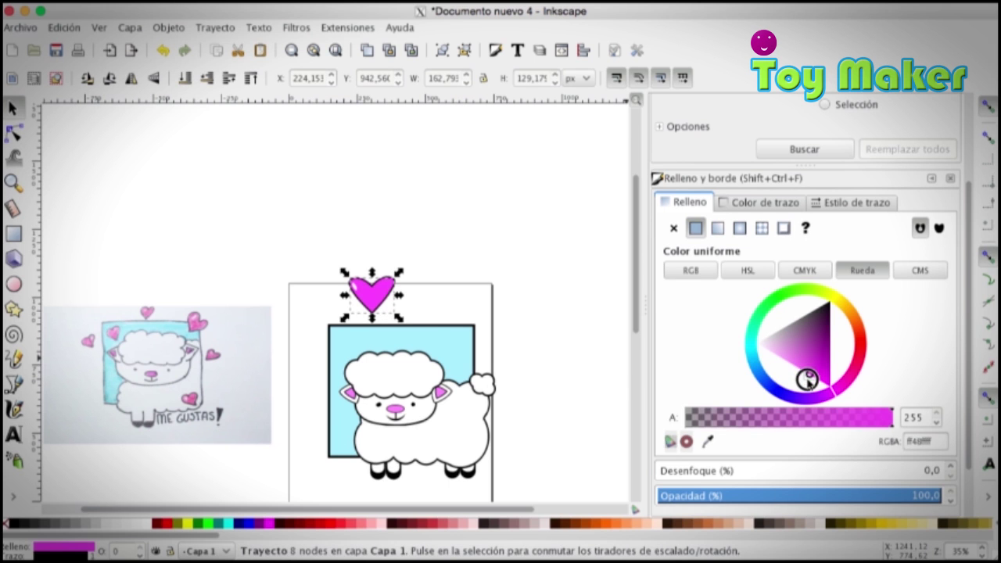
- Group the heart with its highlight, duplicate the group and scale the heart down near the frame's upper edge
{"action": "left_click_drag", "start_coordinate": [298, 230], "coordinate": [424, 327]}
{"action": "key", "text": "ctrl+g"}
{"action": "key", "text": "ctrl+d"}
{"action": "left_click_drag", "start_coordinate": [333, 264], "coordinate": [343, 340]}
{"action": "left_click", "coordinate": [376, 295]}
{"action": "left_click", "coordinate": [415, 321]}
{"action": "left_click_drag", "start_coordinate": [438, 347], "coordinate": [404, 330]}
{"action": "left_click", "coordinate": [384, 287]}
{"action": "left_click", "coordinate": [411, 315]}
- Tilt the other heart and fit it at the frame's upper-left corner
{"action": "left_click", "coordinate": [342, 335]}
{"action": "left_click_drag", "start_coordinate": [291, 306], "coordinate": [370, 364]}
{"action": "left_click", "coordinate": [351, 342]}
{"action": "left_click_drag", "start_coordinate": [365, 319], "coordinate": [352, 316]}
- Place a heart copy at the frame's upper-right corner, tilted and sized to about 119 by 142 px
{"action": "left_click", "coordinate": [376, 298]}
{"action": "left_click_drag", "start_coordinate": [376, 299], "coordinate": [475, 313]}
{"action": "key", "text": "ctrl+d"}
{"action": "left_click", "coordinate": [479, 335]}
{"action": "left_click", "coordinate": [461, 336]}
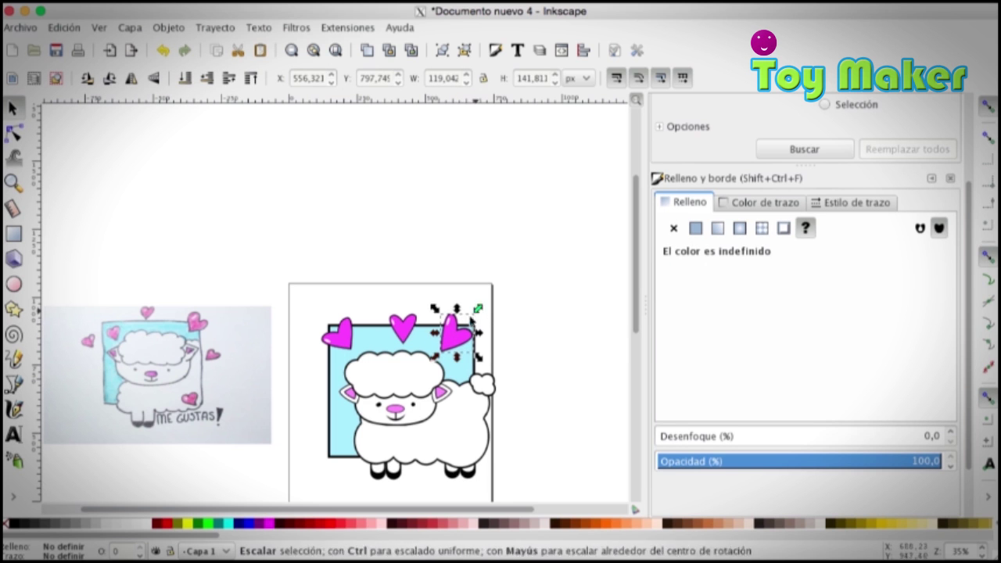
- Shrink the upper-left heart to about 80 by 89 px and move the middle heart above the frame
{"action": "left_click", "coordinate": [352, 342]}
{"action": "left_click_drag", "start_coordinate": [320, 310], "coordinate": [328, 322]}
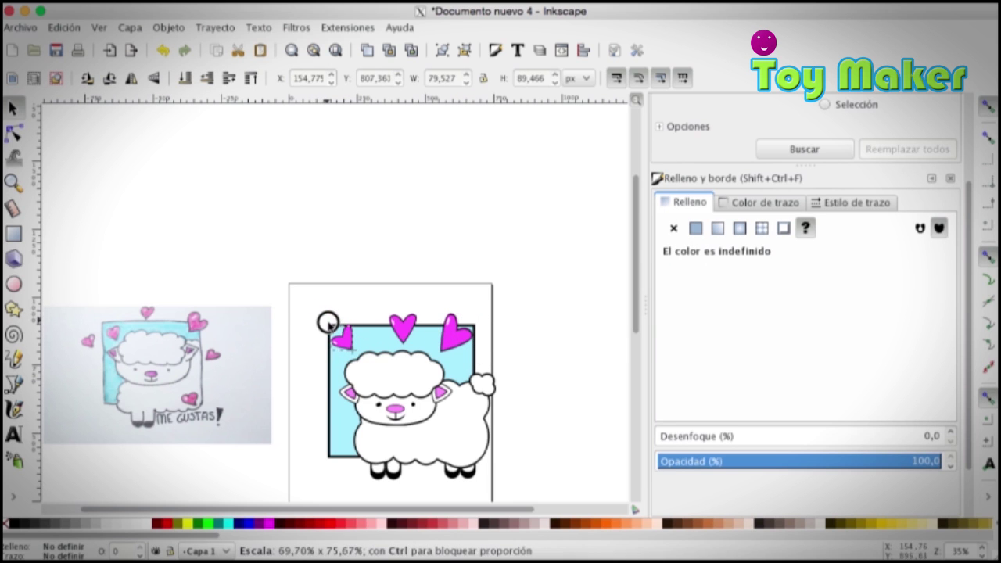
{"action": "left_click", "coordinate": [404, 327]}
{"action": "left_click_drag", "start_coordinate": [405, 327], "coordinate": [394, 295]}
- Add smaller copies of the upper-left heart at the frame's lower-left corner and outside its left edge, the outer one about 48 by 54 px
{"action": "left_click_drag", "start_coordinate": [295, 290], "coordinate": [373, 367]}
{"action": "left_click_drag", "start_coordinate": [341, 338], "coordinate": [344, 429]}
{"action": "left_click_drag", "start_coordinate": [311, 311], "coordinate": [317, 370]}
{"action": "key", "text": "ctrl+d"}
{"action": "left_click_drag", "start_coordinate": [310, 357], "coordinate": [315, 362]}
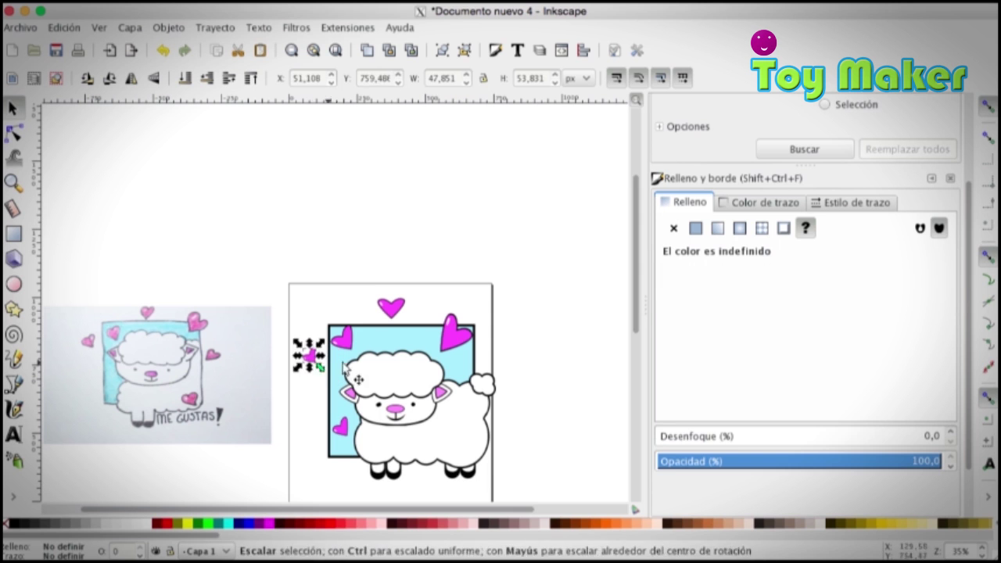
{"action": "left_click", "coordinate": [362, 276]}
- Duplicate the upper-right heart and place a much smaller copy outside the frame, just above the sheep's tail
{"action": "left_click", "coordinate": [468, 342]}
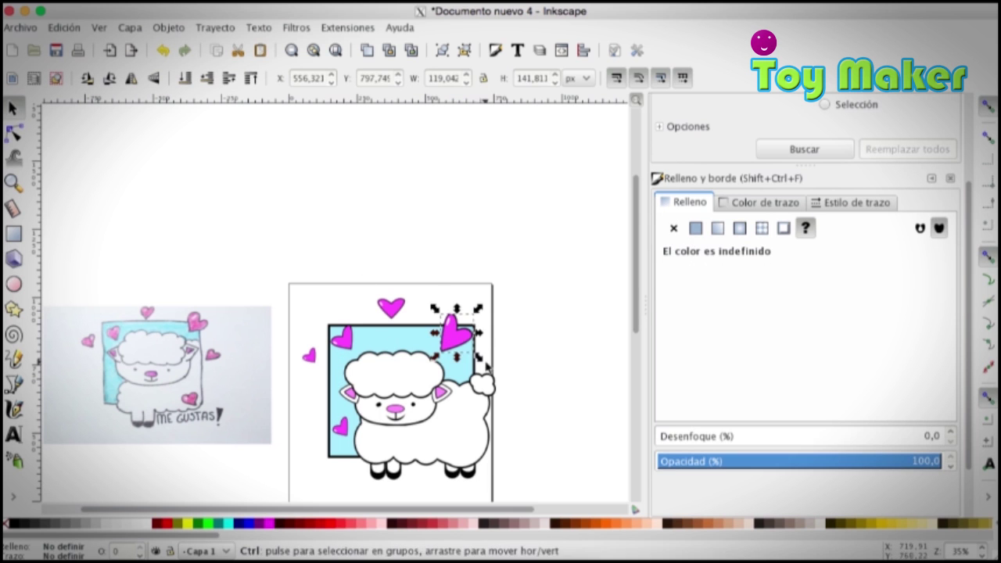
{"action": "key", "text": "ctrl+d"}
{"action": "left_click_drag", "start_coordinate": [462, 343], "coordinate": [503, 354]}
{"action": "left_click_drag", "start_coordinate": [517, 320], "coordinate": [486, 432]}
- Place another heart copy, mirrored and about 68 by 77 px, on the sheep's body above the hind legs
{"action": "key", "text": "ctrl+d"}
{"action": "key", "text": "Escape"}
{"action": "left_click", "coordinate": [472, 449]}
{"action": "left_click_drag", "start_coordinate": [486, 466], "coordinate": [480, 460]}
{"action": "key", "text": "Escape"}
{"action": "left_click", "coordinate": [471, 446]}
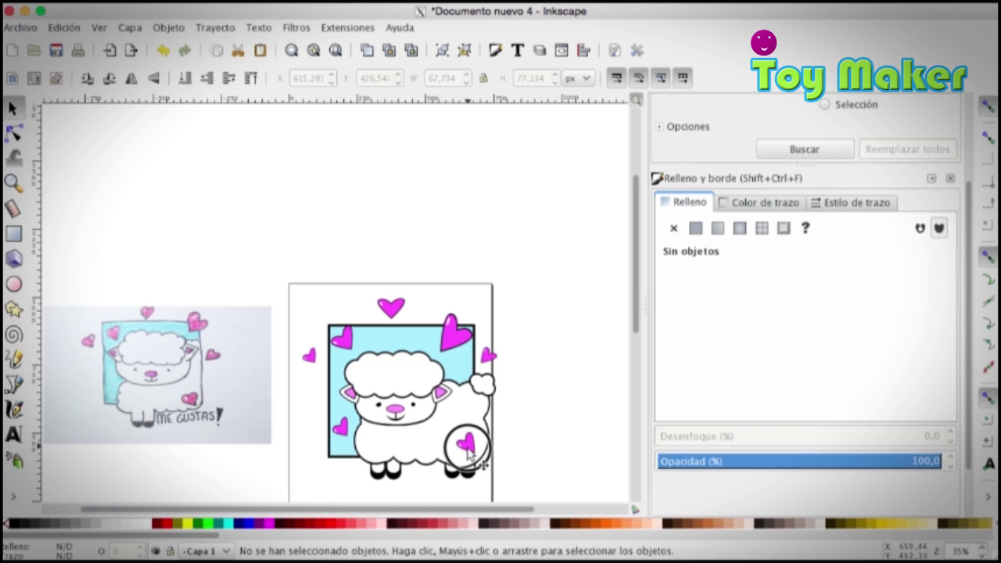
{"action": "key", "text": "Escape"}
- Move the small heart outside the frame's left edge slightly lower and closer to the frame
{"action": "scroll", "coordinate": [509, 426], "scroll_direction": "down", "scroll_amount": 2}
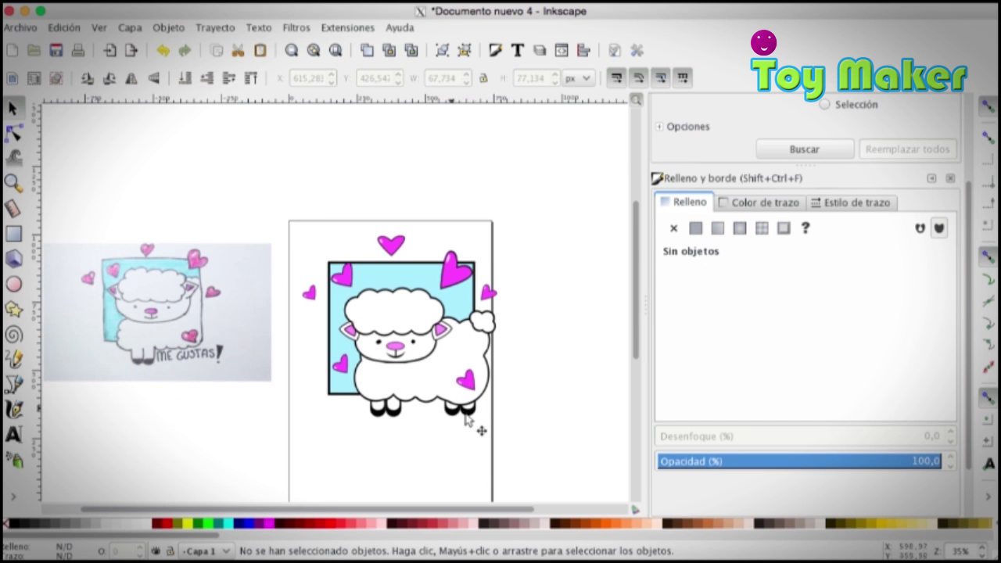
{"action": "left_click", "coordinate": [13, 182]}
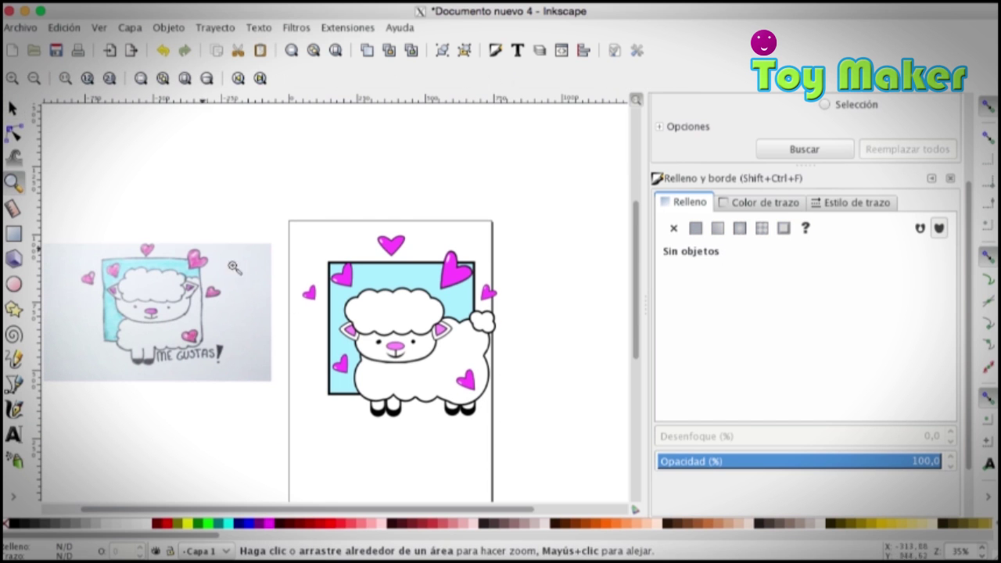
{"action": "left_click", "coordinate": [420, 339]}
{"action": "scroll", "coordinate": [350, 368], "scroll_direction": "down", "scroll_amount": 2}
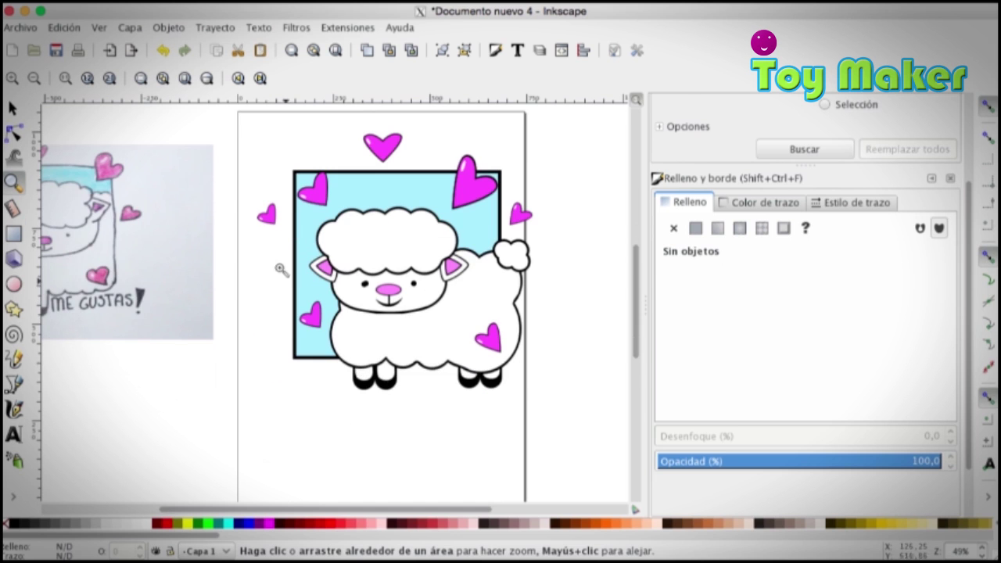
{"action": "left_click", "coordinate": [14, 107]}
{"action": "left_click_drag", "start_coordinate": [266, 214], "coordinate": [270, 223]}
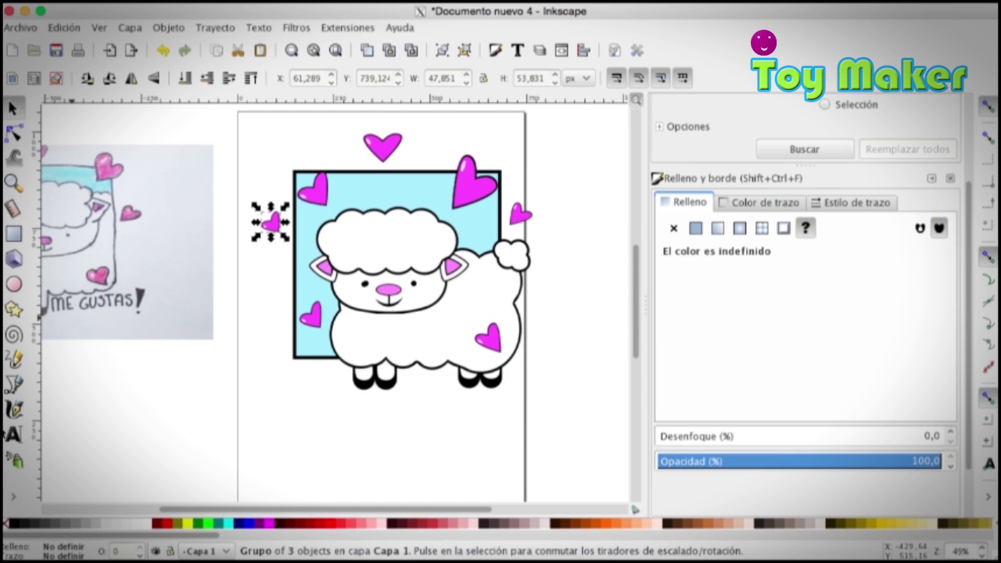
- Add the text "TE AMO" in Sans below the sheep, enlarge it to about 281 by 47 px and place it on the body
{"action": "key", "text": "t"}
{"action": "left_click", "coordinate": [260, 411]}
{"action": "type", "text": "t"}
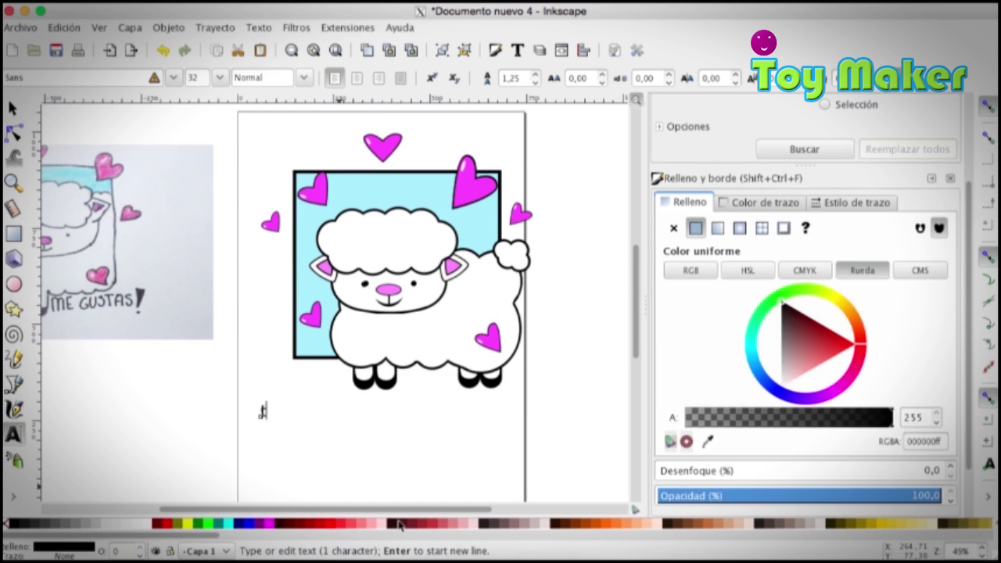
{"action": "type", "text": "eTE AMO"}
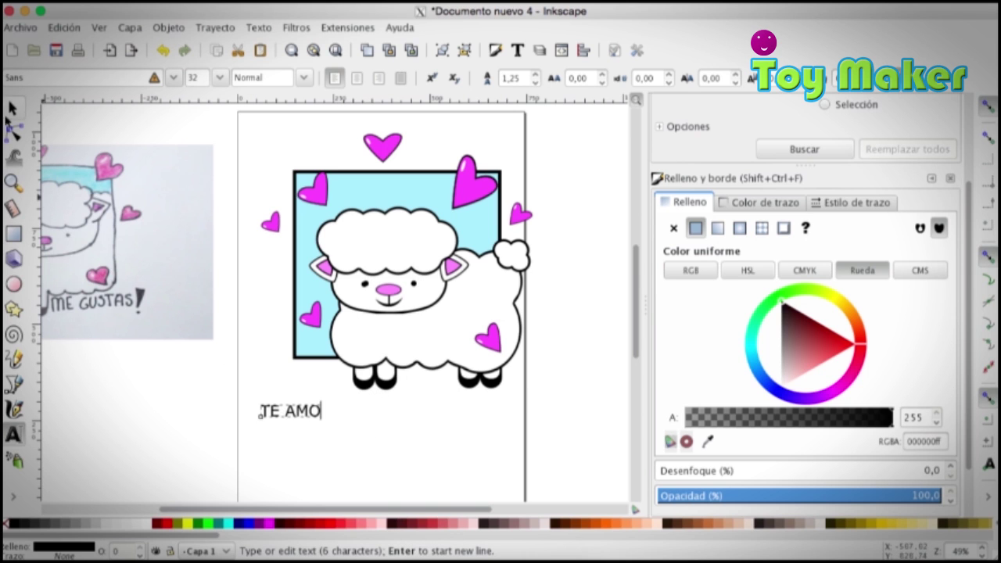
{"action": "left_click", "coordinate": [7, 117]}
{"action": "left_click_drag", "start_coordinate": [293, 415], "coordinate": [414, 339]}
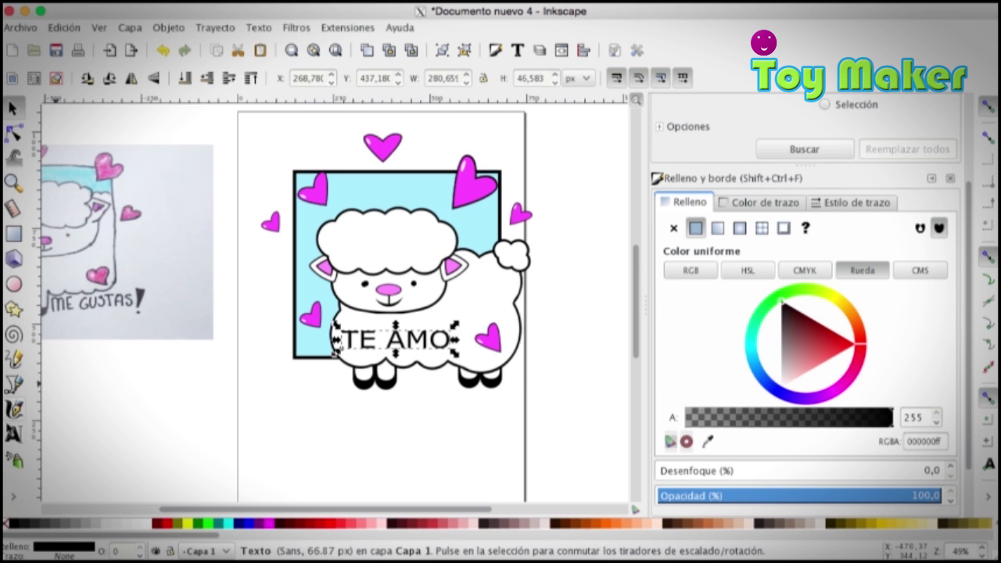
- Try the Arial Hebrew Desk Interface and Aqua Kana fonts on the TE AMO text
{"action": "left_click", "coordinate": [12, 432]}
{"action": "left_click", "coordinate": [172, 79]}
{"action": "left_click", "coordinate": [96, 227]}
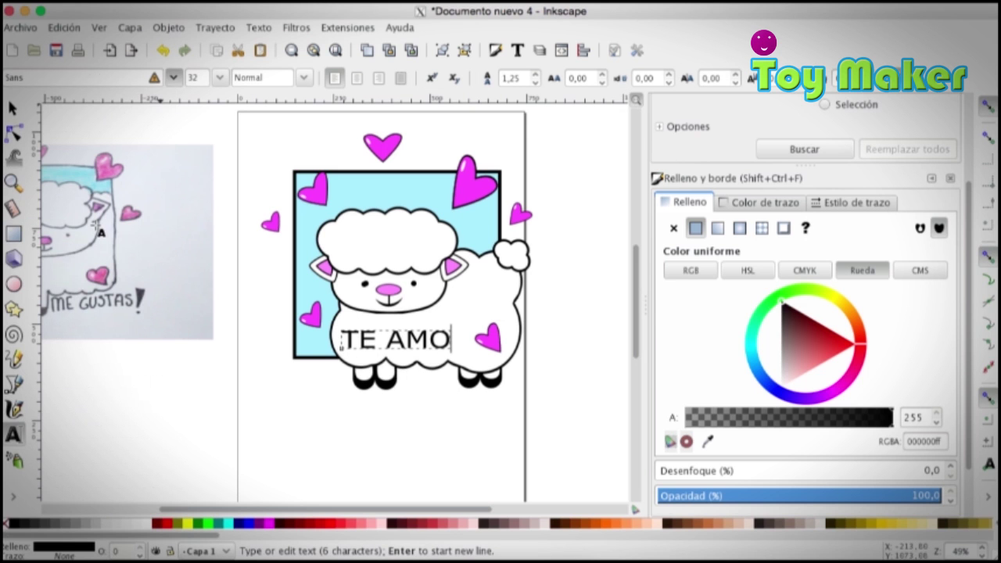
{"action": "left_click", "coordinate": [13, 108]}
{"action": "left_click", "coordinate": [13, 433]}
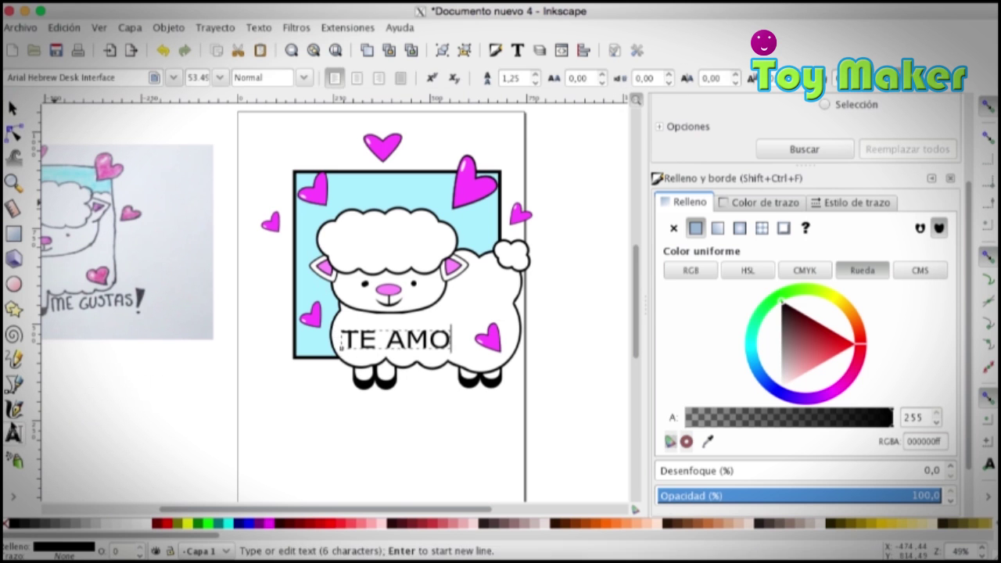
{"action": "left_click", "coordinate": [173, 78]}
{"action": "left_click", "coordinate": [78, 194]}
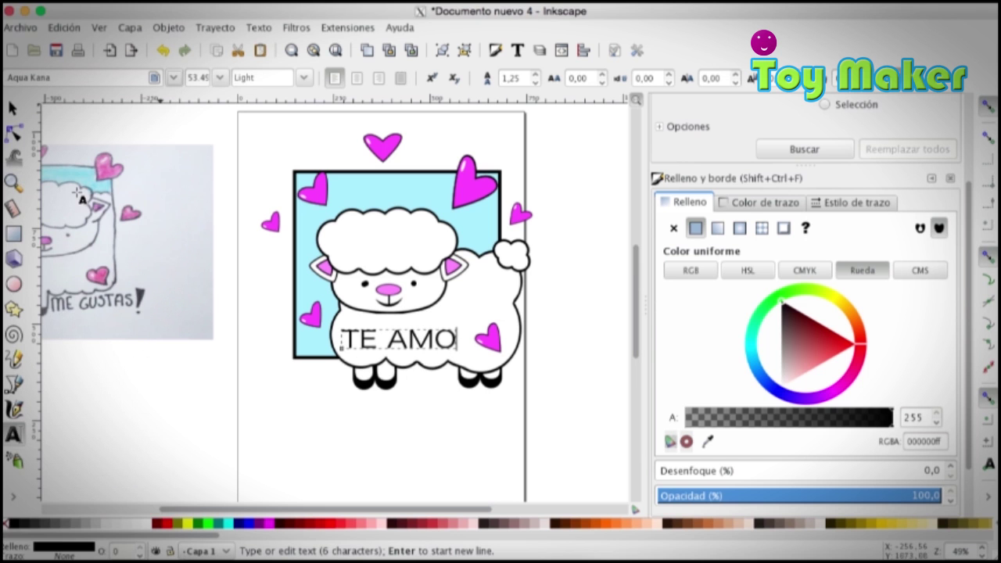
- Try the decorative Channel Slanted 1 font on the TE AMO text
{"action": "left_click", "coordinate": [173, 79]}
{"action": "left_click_drag", "start_coordinate": [181, 117], "coordinate": [194, 188]}
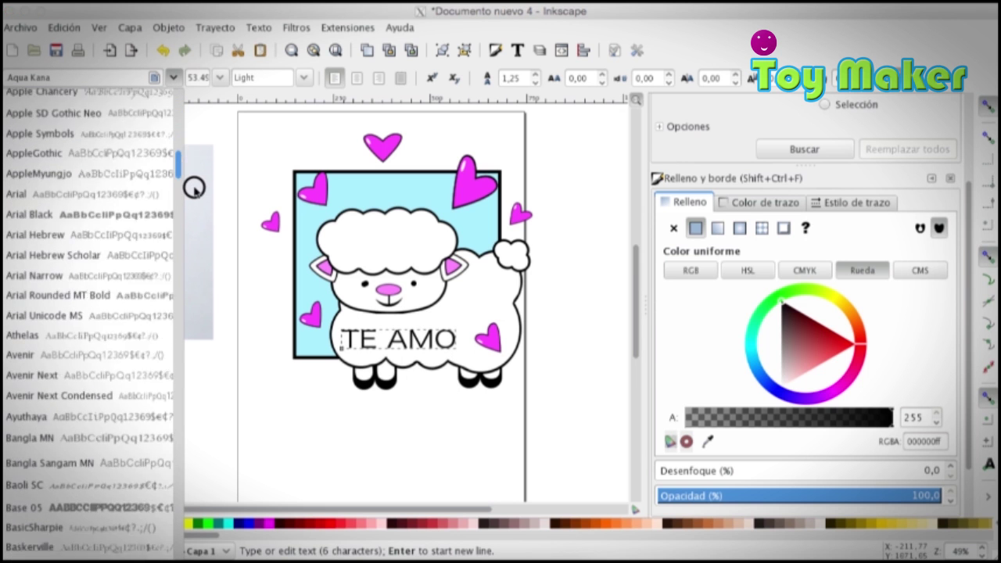
{"action": "scroll", "coordinate": [194, 188], "scroll_direction": "down", "scroll_amount": 5}
{"action": "scroll", "coordinate": [194, 188], "scroll_direction": "down", "scroll_amount": 6}
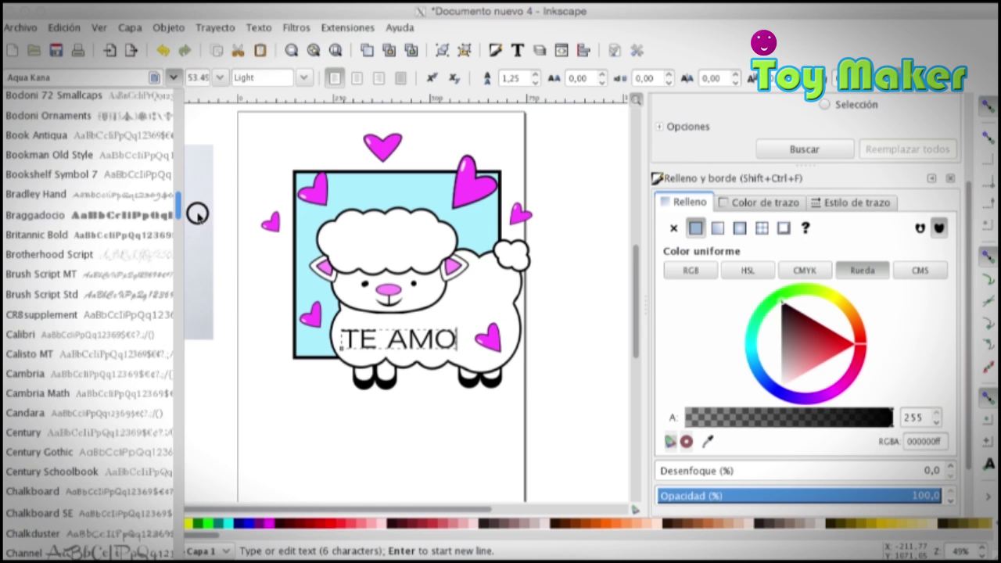
{"action": "scroll", "coordinate": [194, 219], "scroll_direction": "down", "scroll_amount": 10}
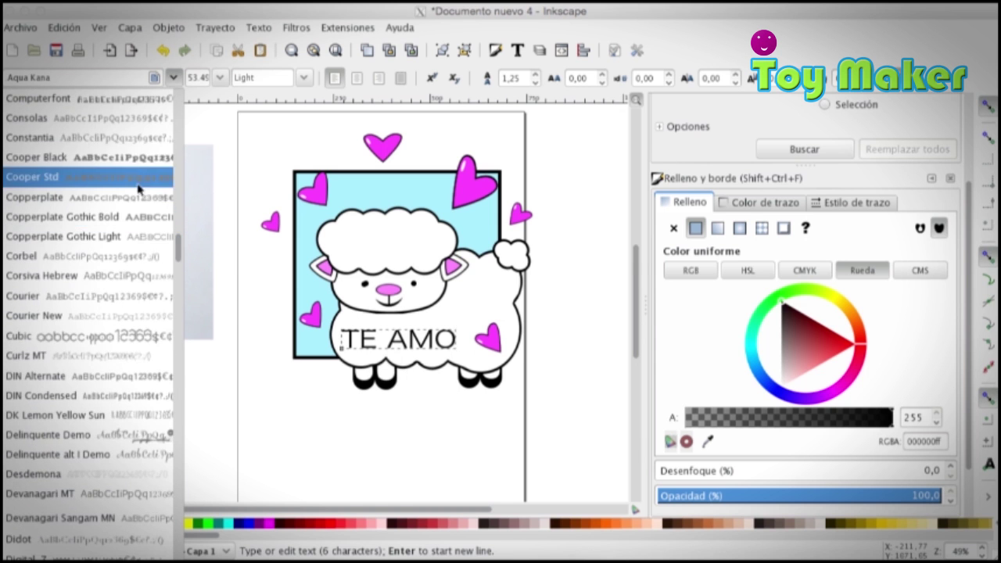
{"action": "scroll", "coordinate": [183, 230], "scroll_direction": "up", "scroll_amount": 4}
{"action": "left_click", "coordinate": [118, 194]}
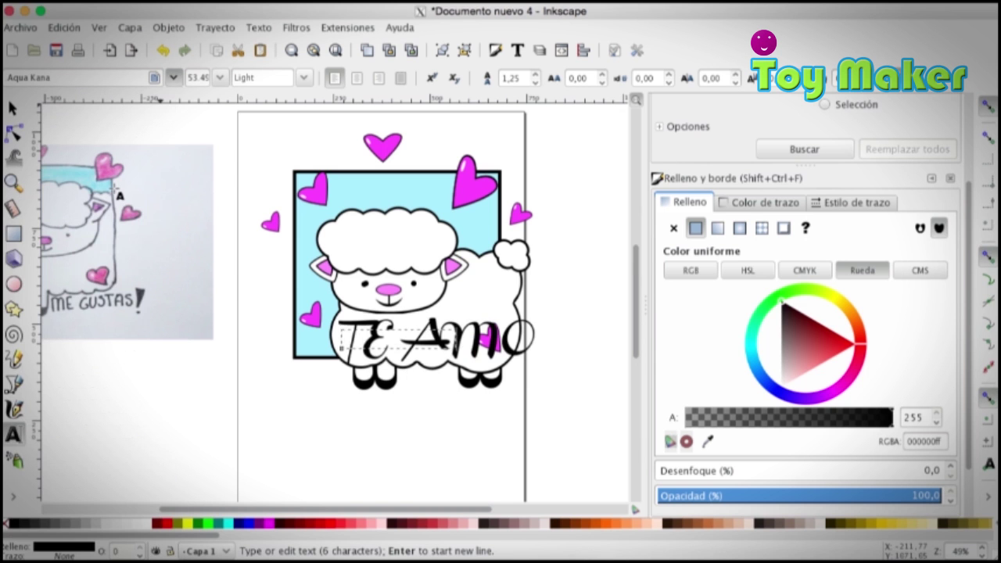
- Try the heavy Impact font on the TE AMO text
{"action": "left_click", "coordinate": [172, 77]}
{"action": "scroll", "coordinate": [184, 297], "scroll_direction": "down", "scroll_amount": 10}
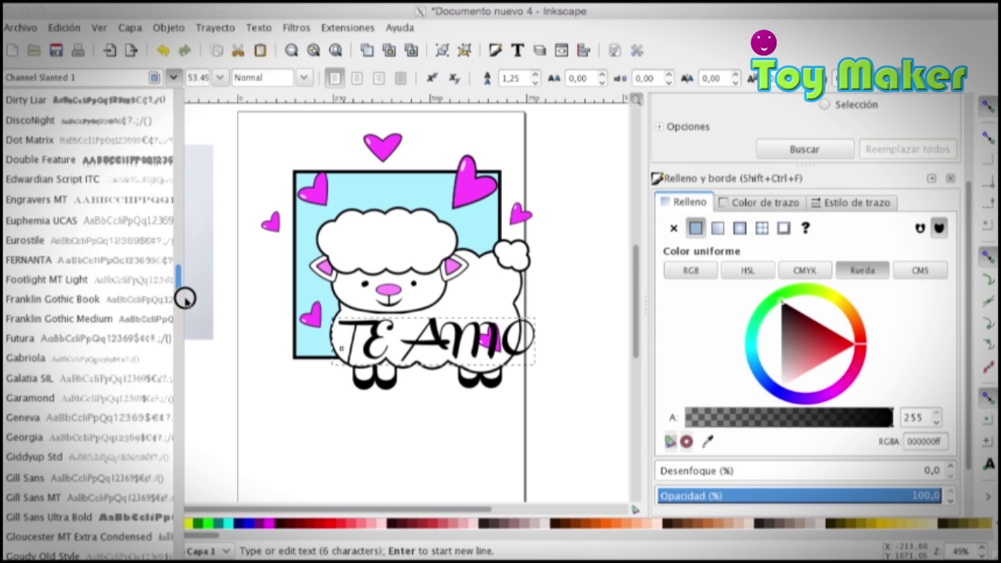
{"action": "scroll", "coordinate": [184, 301], "scroll_direction": "down", "scroll_amount": 5}
{"action": "left_click", "coordinate": [166, 299]}
{"action": "left_click_drag", "start_coordinate": [178, 302], "coordinate": [179, 336]}
{"action": "left_click", "coordinate": [116, 285]}
{"action": "left_click_drag", "start_coordinate": [116, 288], "coordinate": [113, 187]}
- Set the font of the TE AMO text to SignPainter
{"action": "left_click", "coordinate": [173, 79]}
{"action": "left_click_drag", "start_coordinate": [179, 327], "coordinate": [164, 507]}
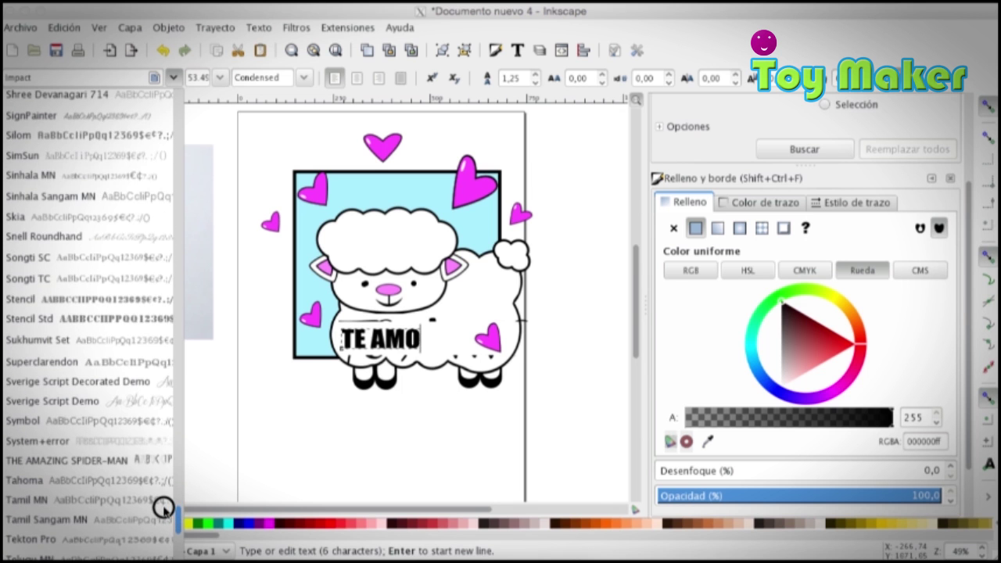
{"action": "left_click", "coordinate": [116, 130]}
{"action": "key", "text": "F1"}
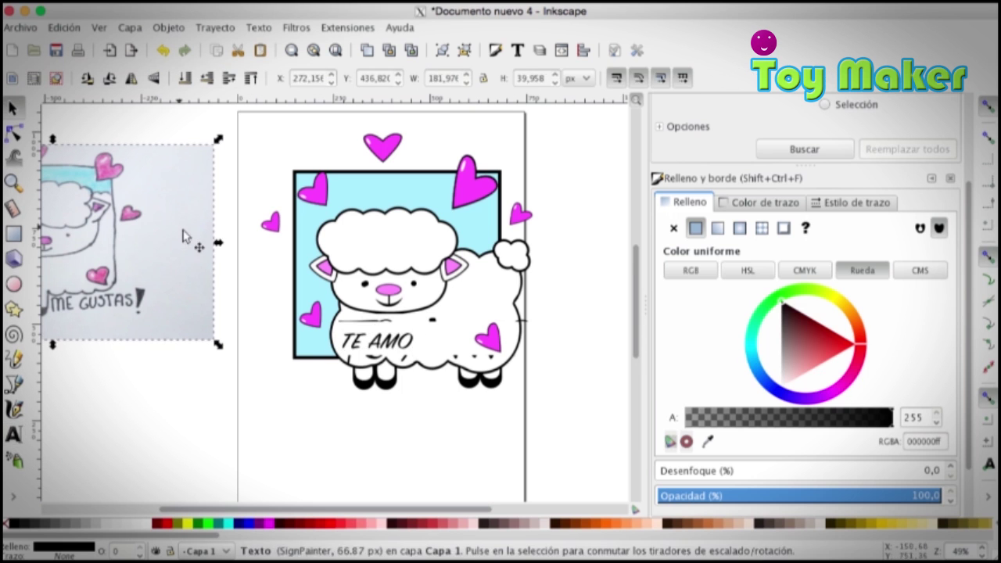
- Enlarge the TE AMO text on the sheep's body to about 227 by 50 px
{"action": "left_click", "coordinate": [14, 183]}
{"action": "left_click", "coordinate": [35, 79]}
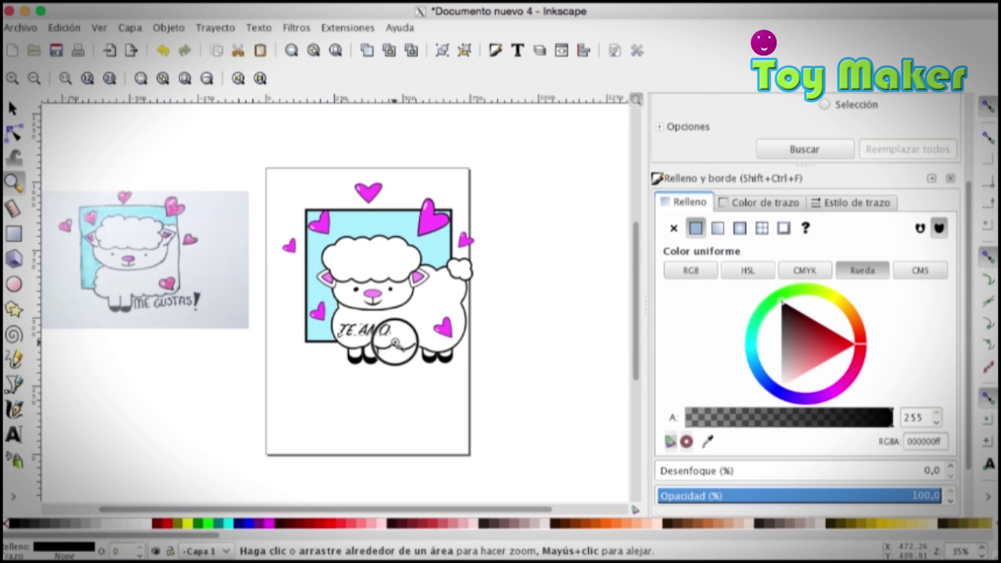
{"action": "left_click", "coordinate": [395, 342]}
{"action": "left_click", "coordinate": [14, 108]}
{"action": "left_click_drag", "start_coordinate": [393, 311], "coordinate": [412, 305]}
{"action": "left_click", "coordinate": [13, 434]}
{"action": "left_click", "coordinate": [174, 78]}
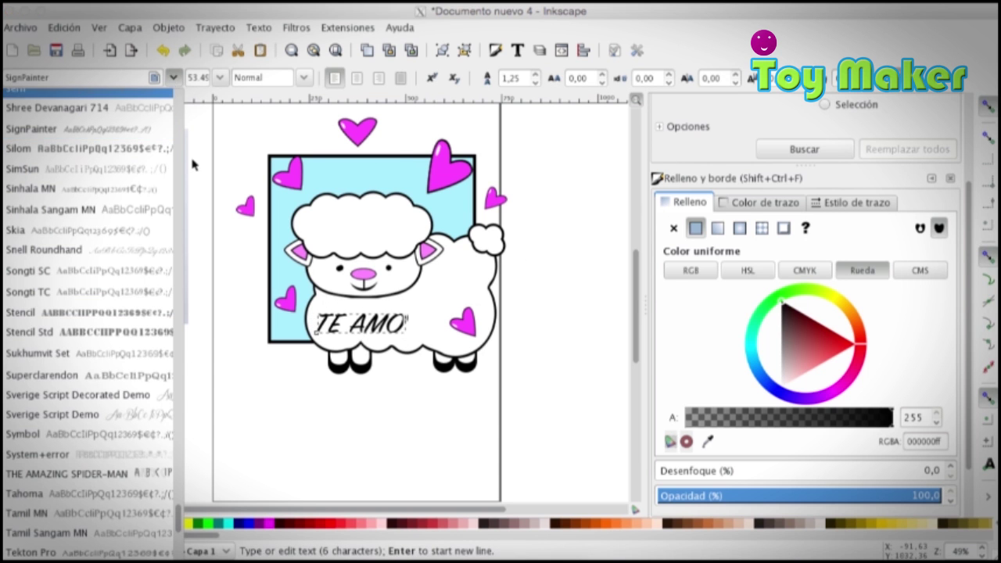
{"action": "scroll", "coordinate": [178, 532], "scroll_direction": "down", "scroll_amount": 3}
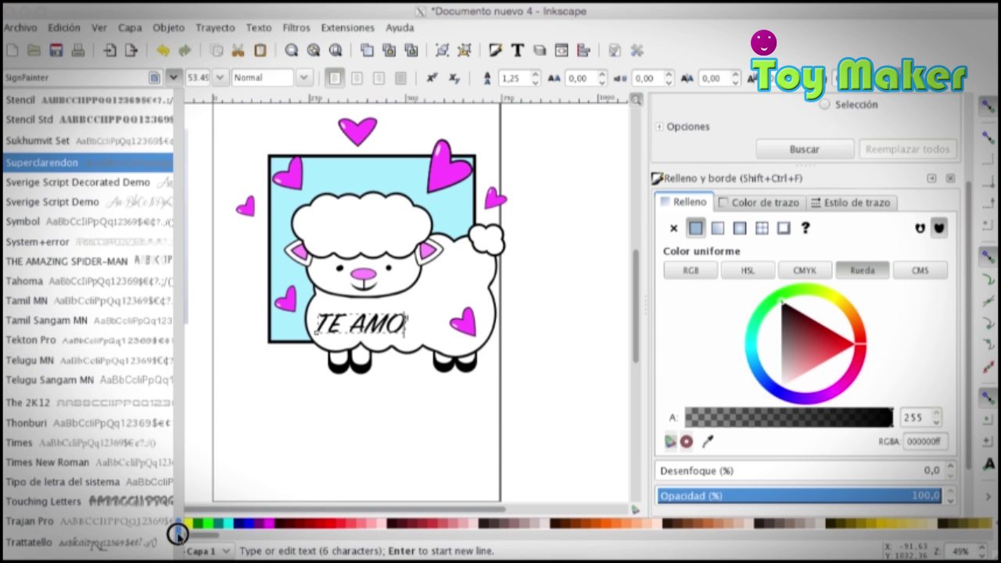
{"action": "scroll", "coordinate": [176, 540], "scroll_direction": "down", "scroll_amount": 10}
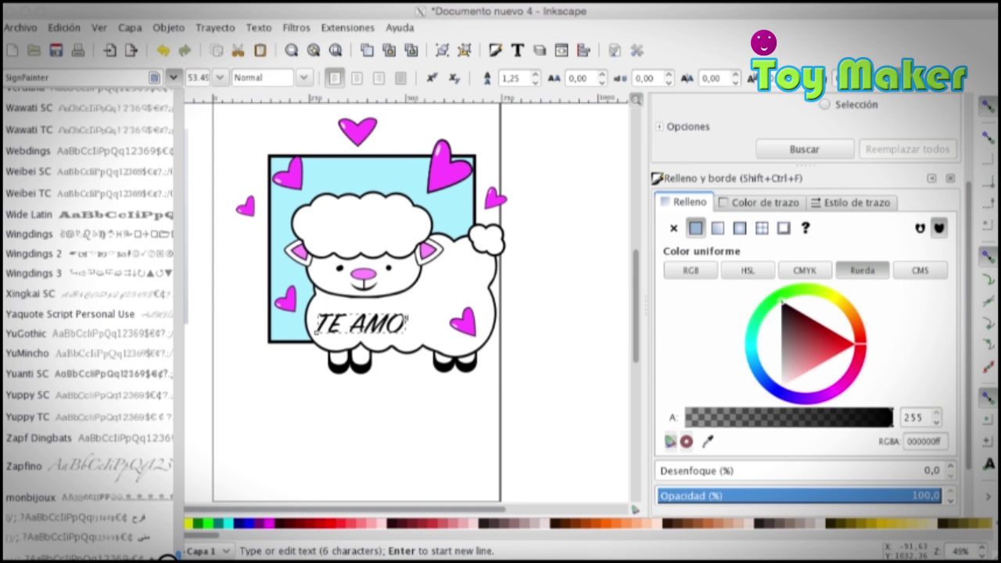
{"action": "left_click_drag", "start_coordinate": [169, 558], "coordinate": [189, 306]}
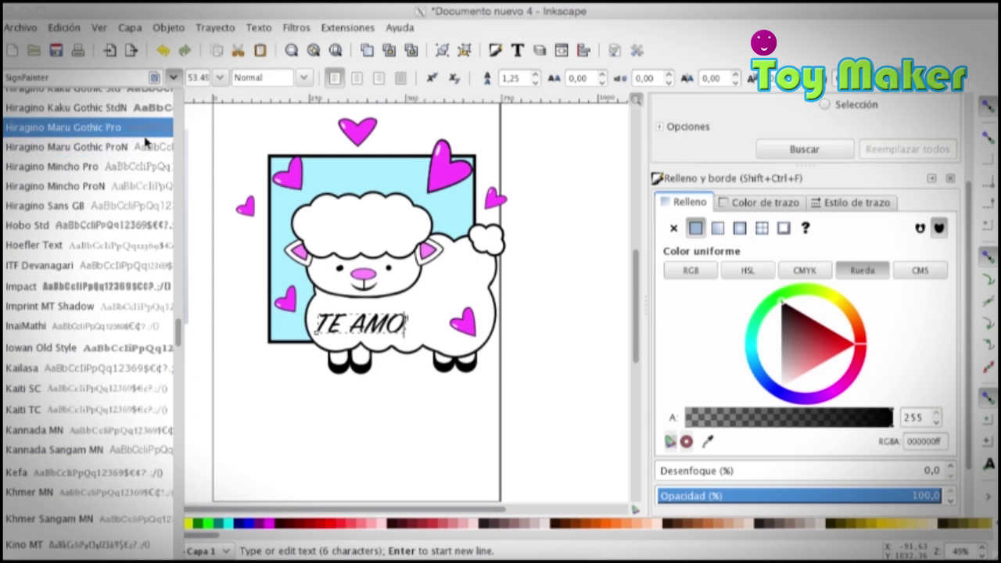
{"action": "left_click", "coordinate": [221, 148]}
- Move the TE AMO text above the sheep's wool, between the frame's two upper hearts, and skew it so the letters stand upright
{"action": "left_click", "coordinate": [13, 109]}
{"action": "left_click", "coordinate": [359, 324]}
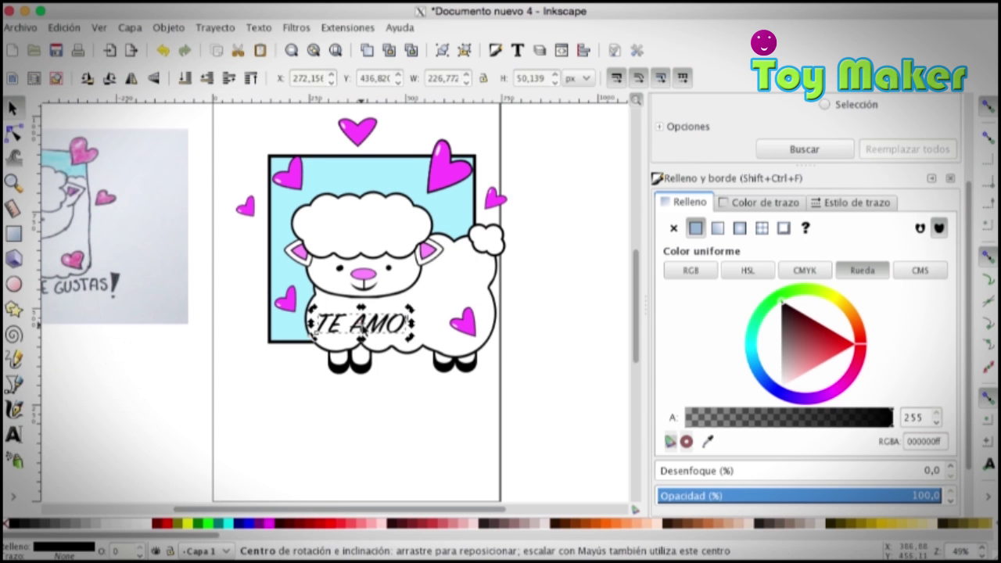
{"action": "key", "text": "Escape"}
{"action": "left_click_drag", "start_coordinate": [364, 324], "coordinate": [427, 176]}
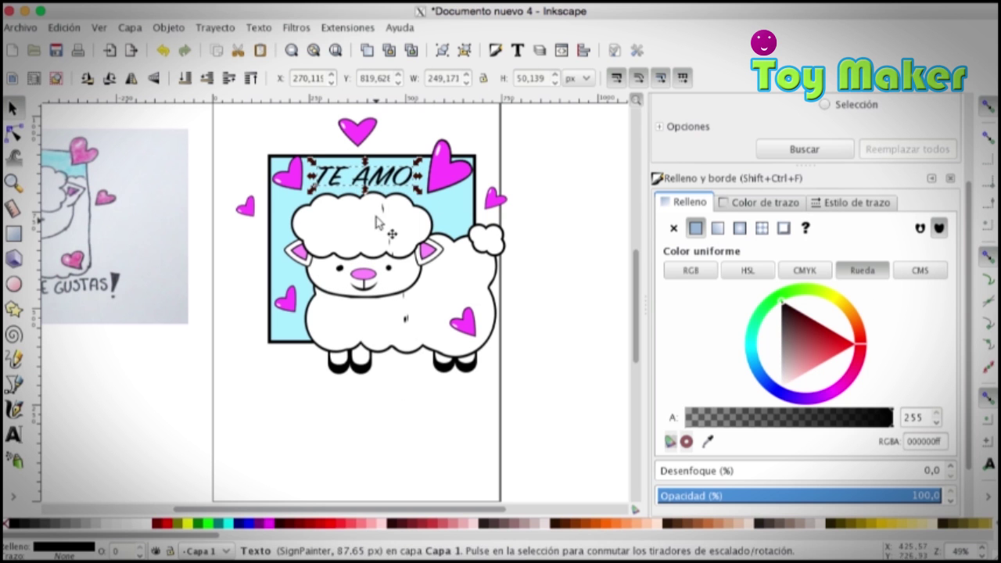
{"action": "key", "text": "Escape"}
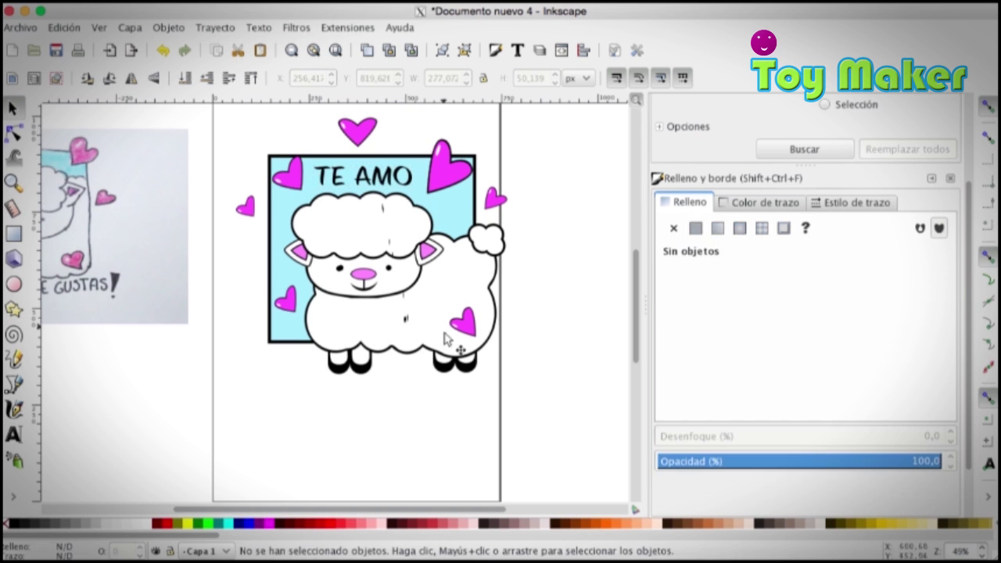
- Fill the sheep's nose with bright magenta, ff00ff
{"action": "left_click", "coordinate": [291, 245]}
{"action": "key", "text": "Escape"}
{"action": "scroll", "coordinate": [375, 313], "scroll_direction": "down", "scroll_amount": 6}
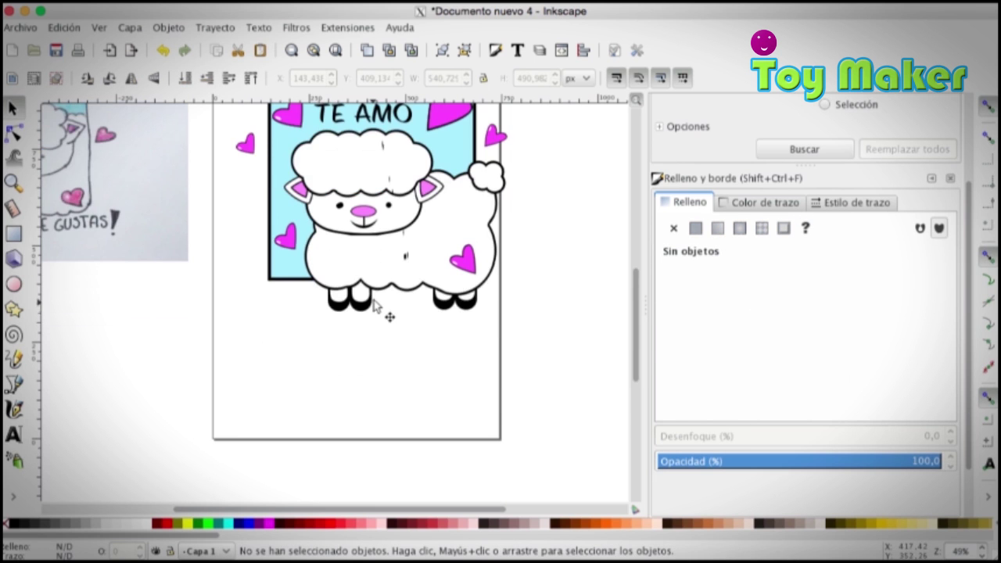
{"action": "left_click_drag", "start_coordinate": [634, 342], "coordinate": [635, 258]}
{"action": "left_click", "coordinate": [13, 182]}
{"action": "left_click", "coordinate": [304, 248]}
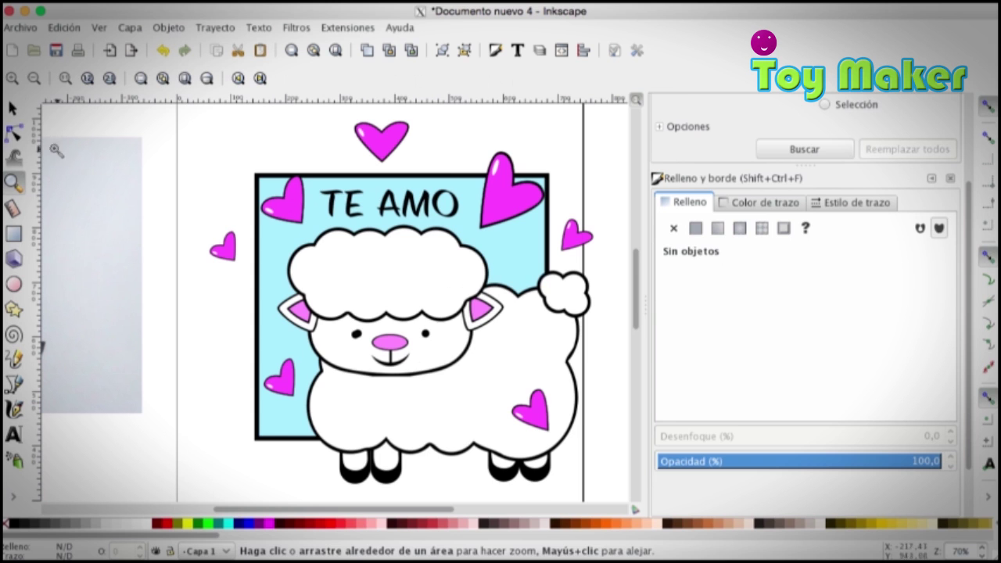
{"action": "key", "text": "s"}
{"action": "left_click", "coordinate": [393, 352]}
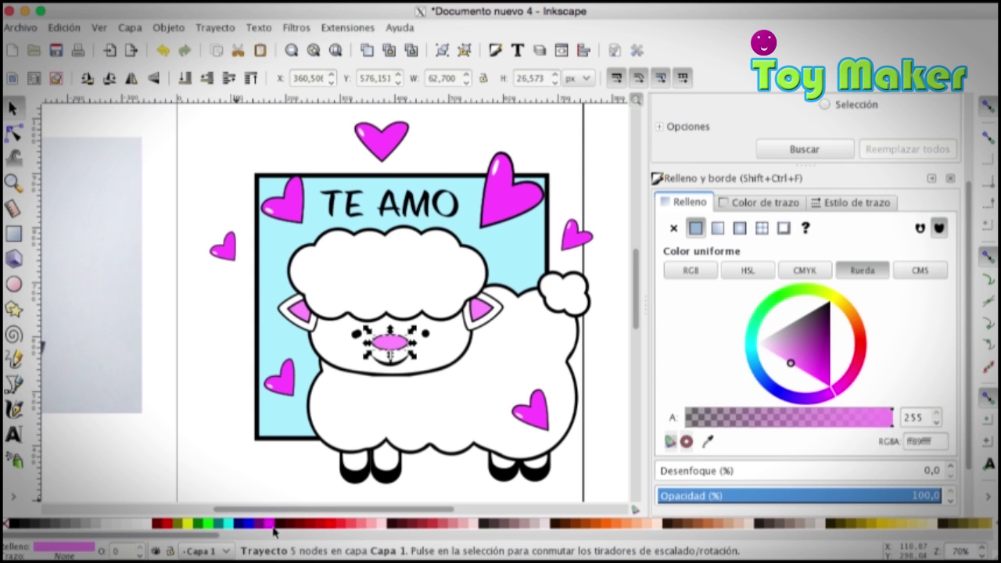
{"action": "key", "text": "Escape"}
- Try to fill the sheep's whole left ear group with magenta, then undo the fill
{"action": "left_click", "coordinate": [299, 313]}
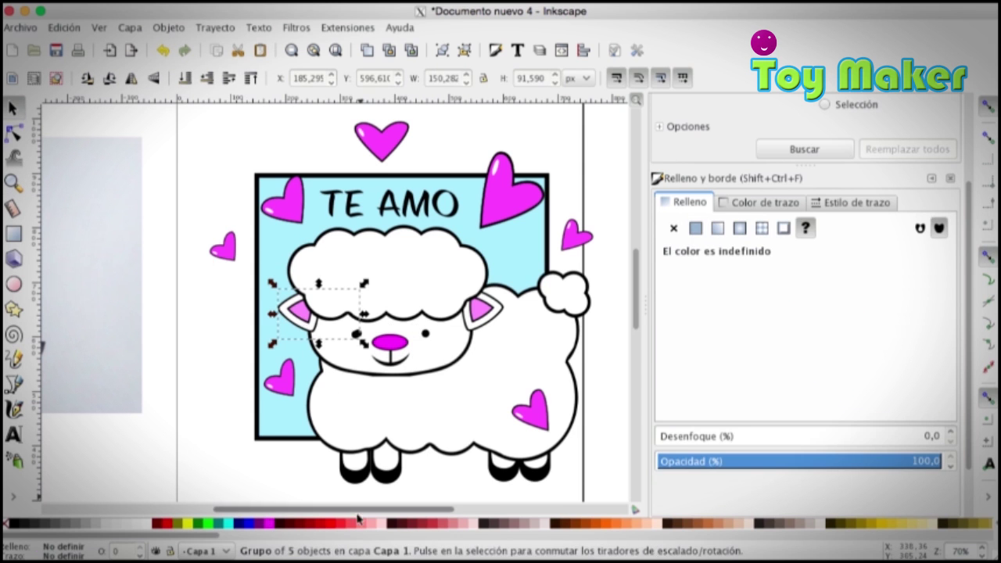
{"action": "left_click", "coordinate": [272, 523]}
{"action": "key", "text": "ctrl+z"}
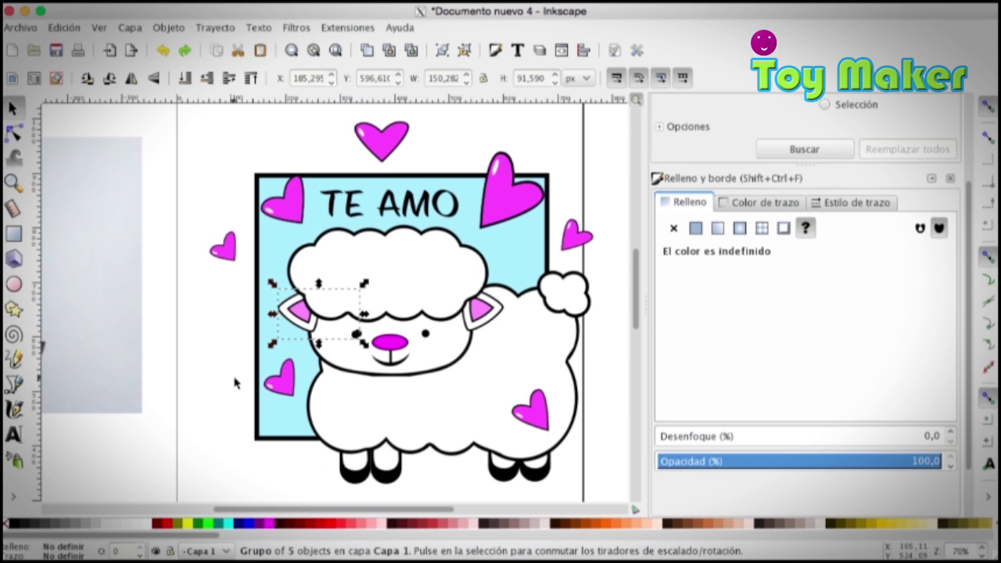
- Ungroup the sheep's left and right ear groups so that their parts can be edited separately
{"action": "left_click", "coordinate": [205, 28]}
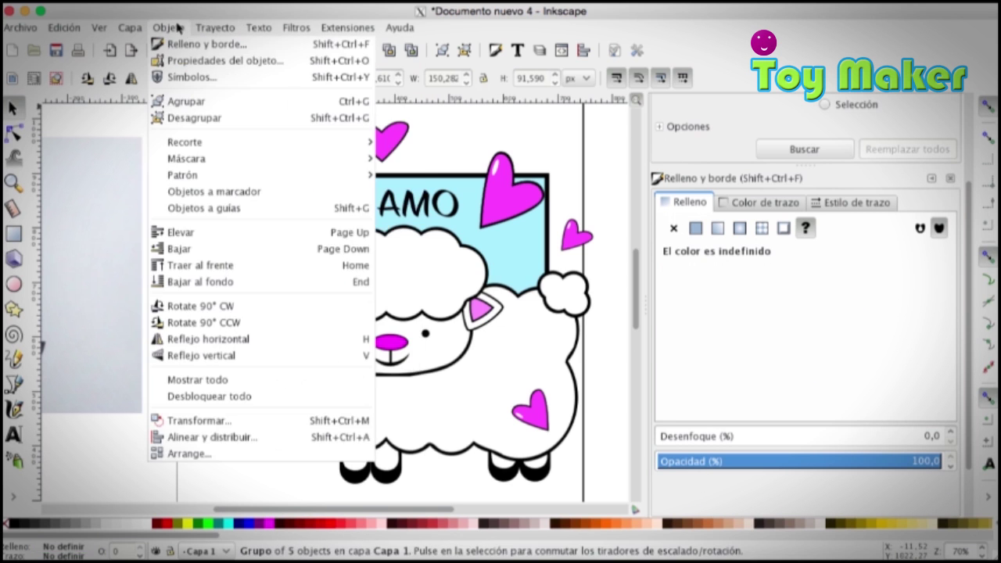
{"action": "left_click", "coordinate": [223, 120]}
{"action": "left_click", "coordinate": [483, 309]}
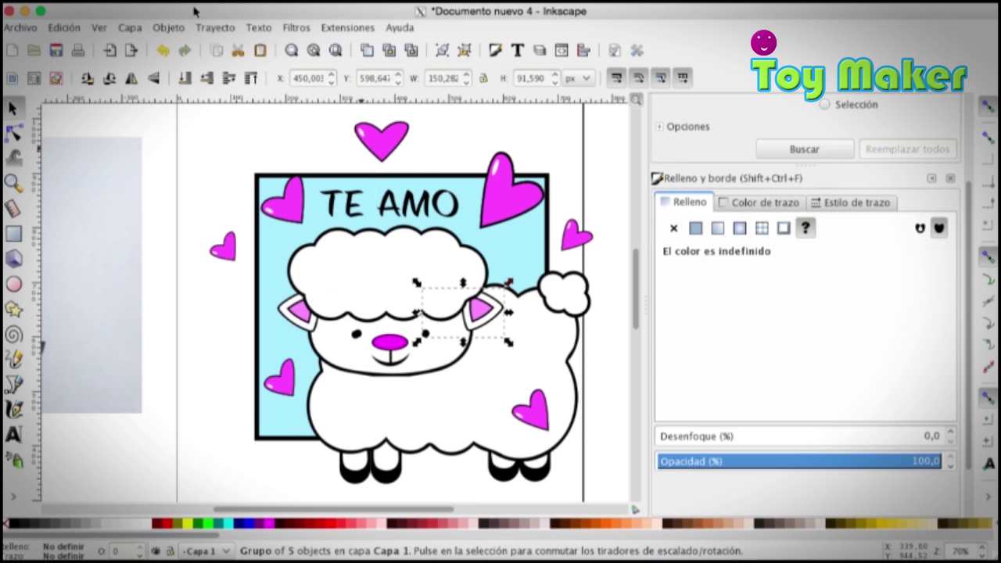
{"action": "left_click", "coordinate": [215, 30]}
{"action": "mouse_move", "coordinate": [182, 26]}
{"action": "left_click", "coordinate": [189, 117]}
{"action": "left_click", "coordinate": [125, 200]}
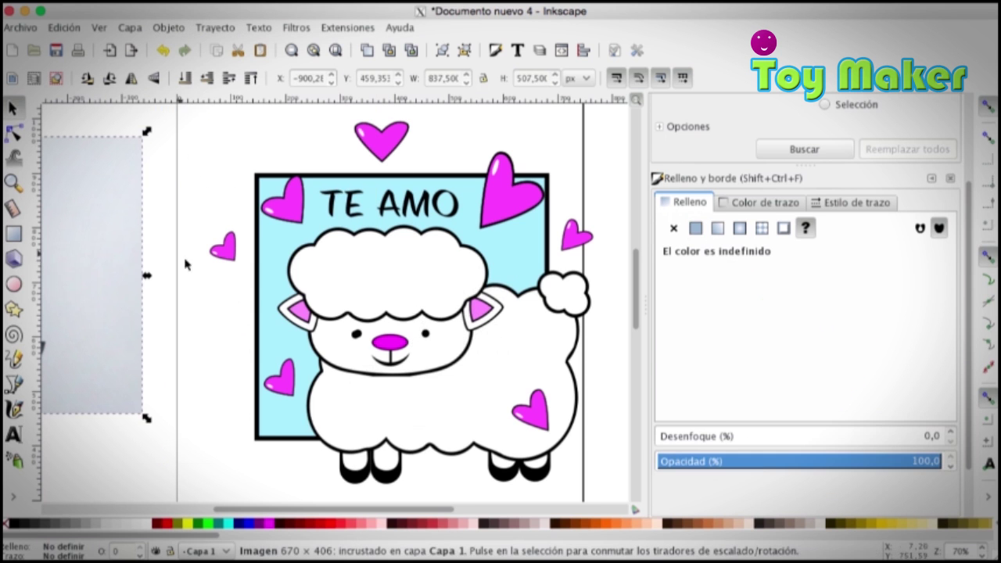
{"action": "left_click", "coordinate": [383, 344]}
{"action": "left_click", "coordinate": [13, 501]}
{"action": "left_click", "coordinate": [66, 529]}
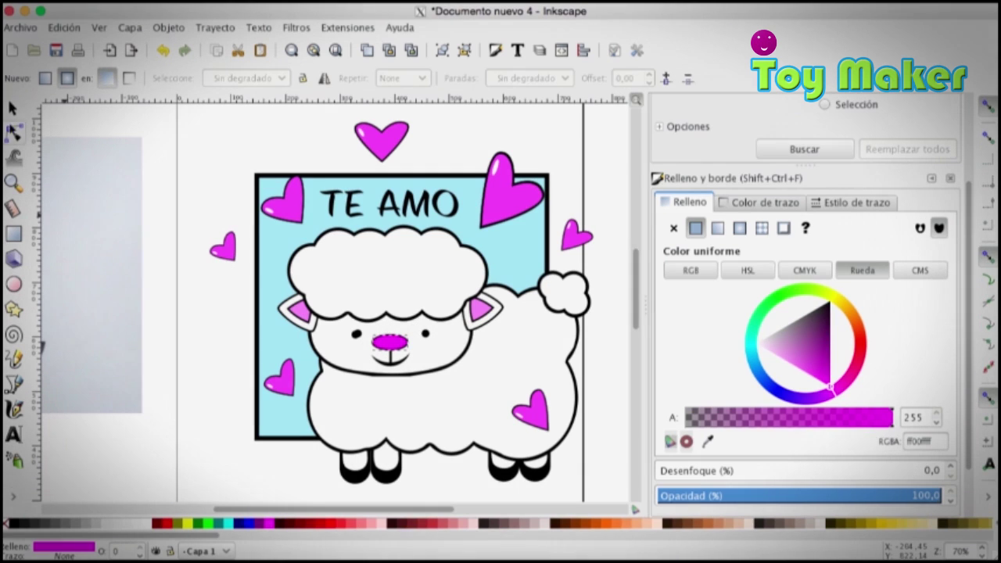
- Fill both pink inner-ear shapes with the bright magenta sampled from the sheep's nose
{"action": "key", "text": "s"}
{"action": "left_click", "coordinate": [301, 310]}
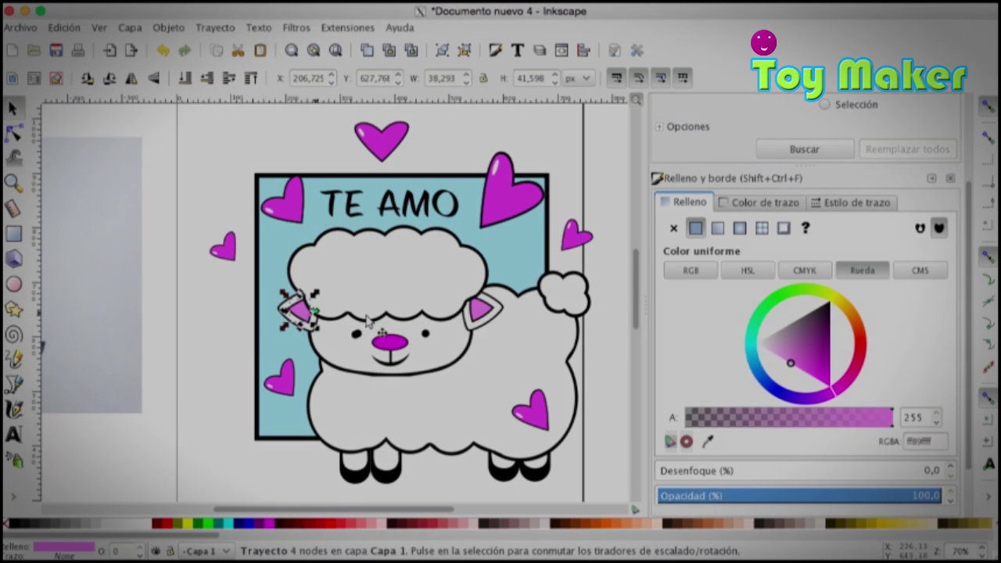
{"action": "left_click", "coordinate": [480, 311], "text": "shift"}
{"action": "left_click", "coordinate": [13, 501]}
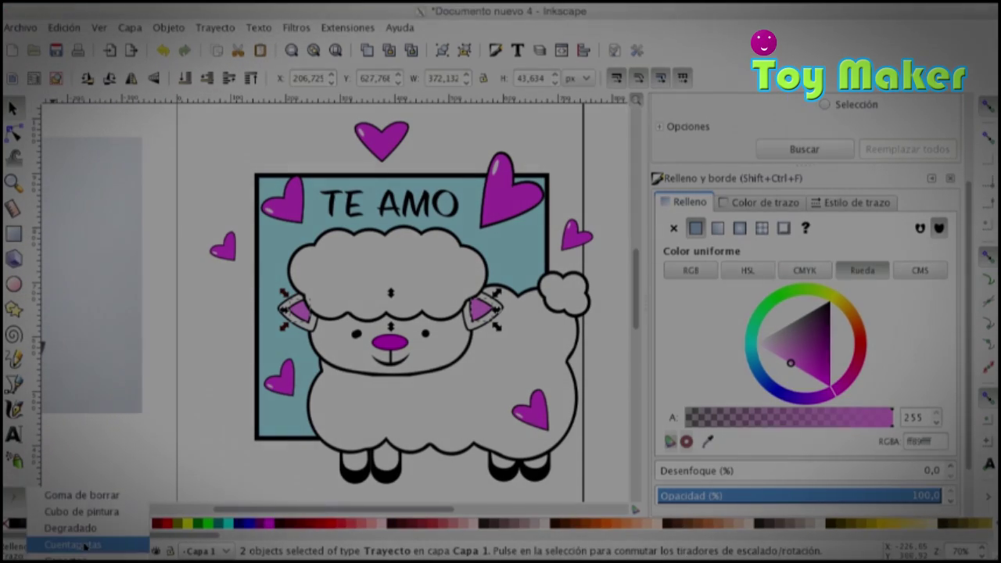
{"action": "left_click", "coordinate": [80, 545]}
{"action": "left_click", "coordinate": [387, 342]}
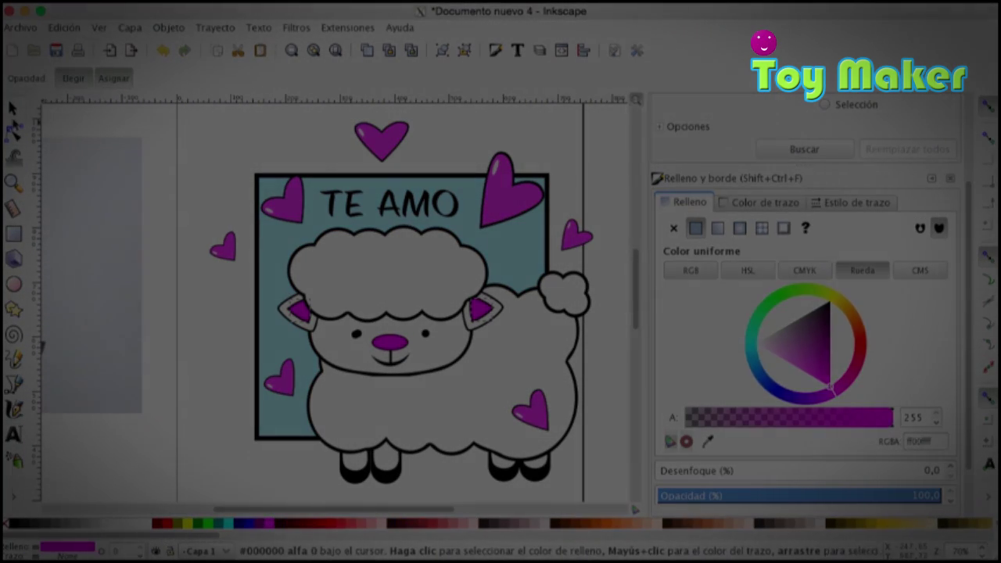
{"action": "left_click", "coordinate": [13, 108]}
{"action": "left_click", "coordinate": [134, 181]}
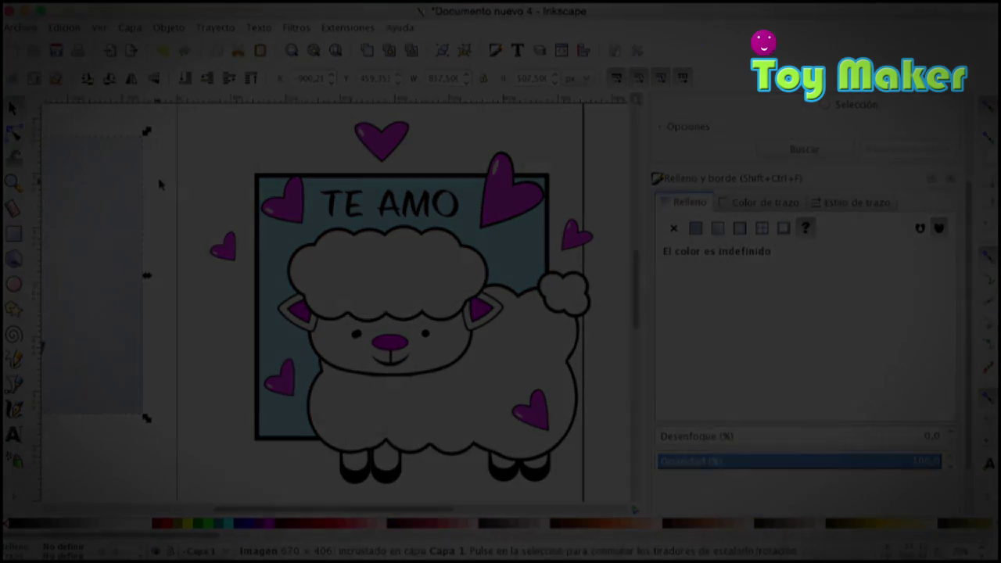